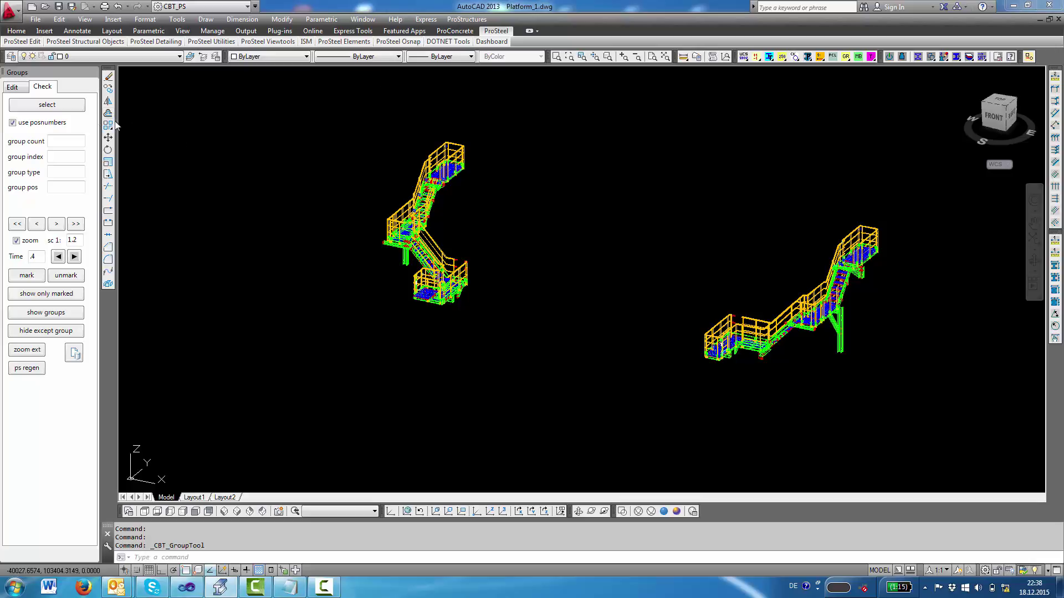
# Load all groups of both stair platforms into the group check by window-selecting the entire model.
pyautogui.click(47, 105)
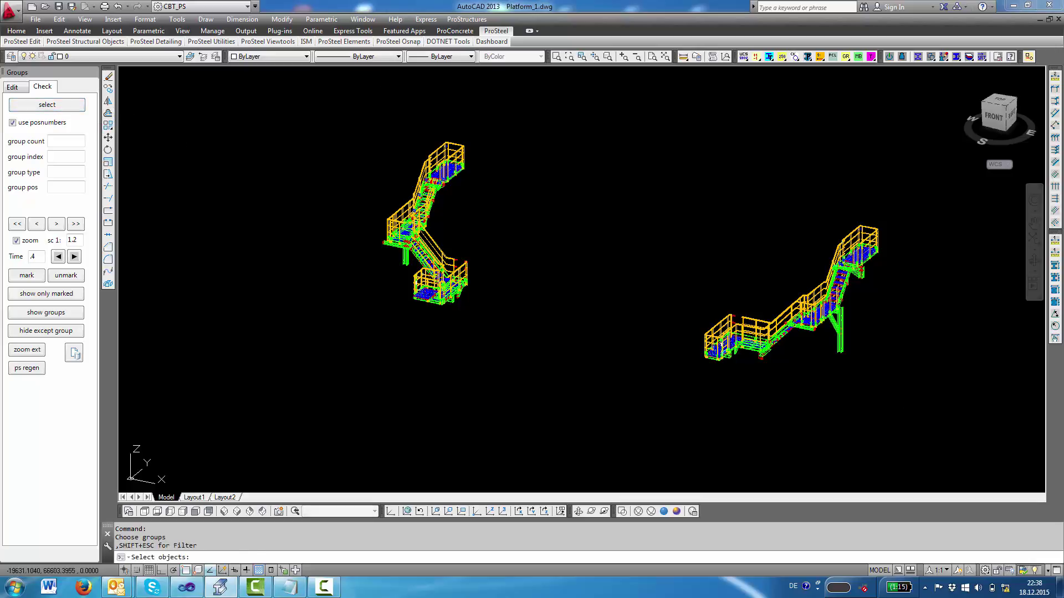
pyautogui.click(927, 418)
pyautogui.click(311, 96)
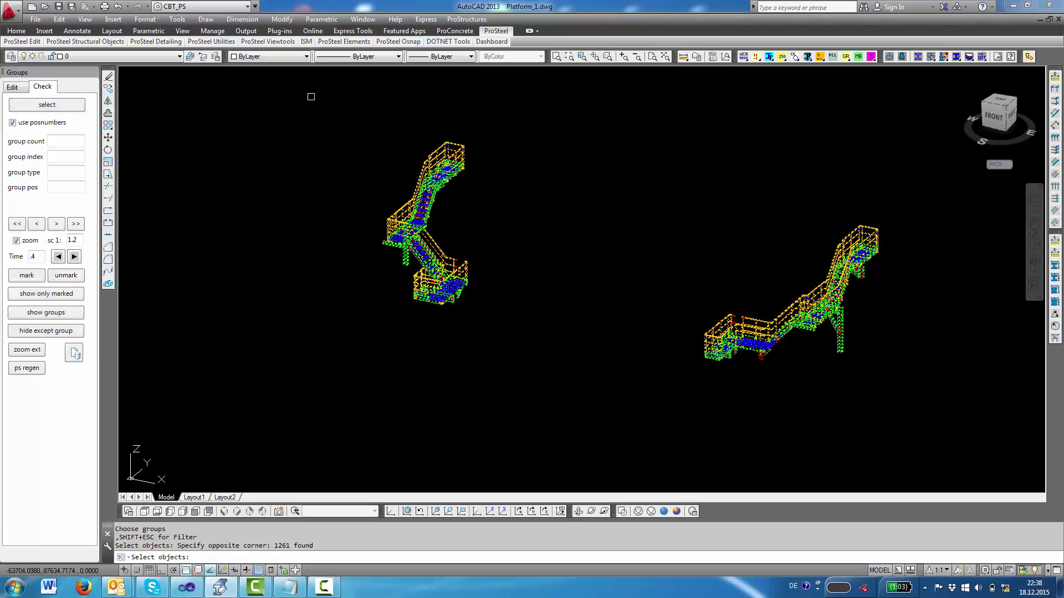
pyautogui.press('Return')
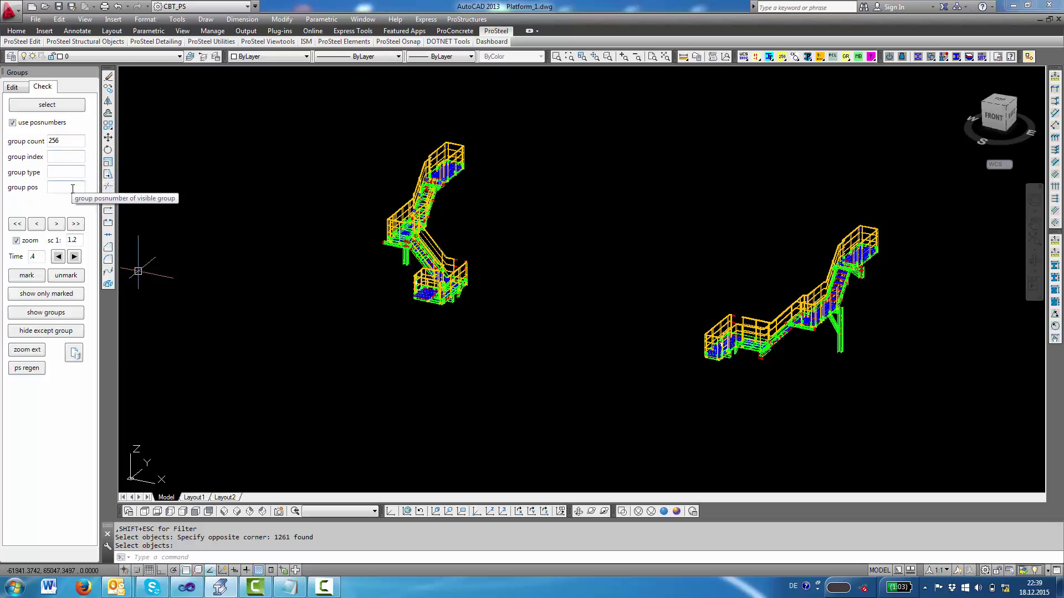
# View the first and last groups, and step backward and forward through one group per position number.
pyautogui.click(18, 225)
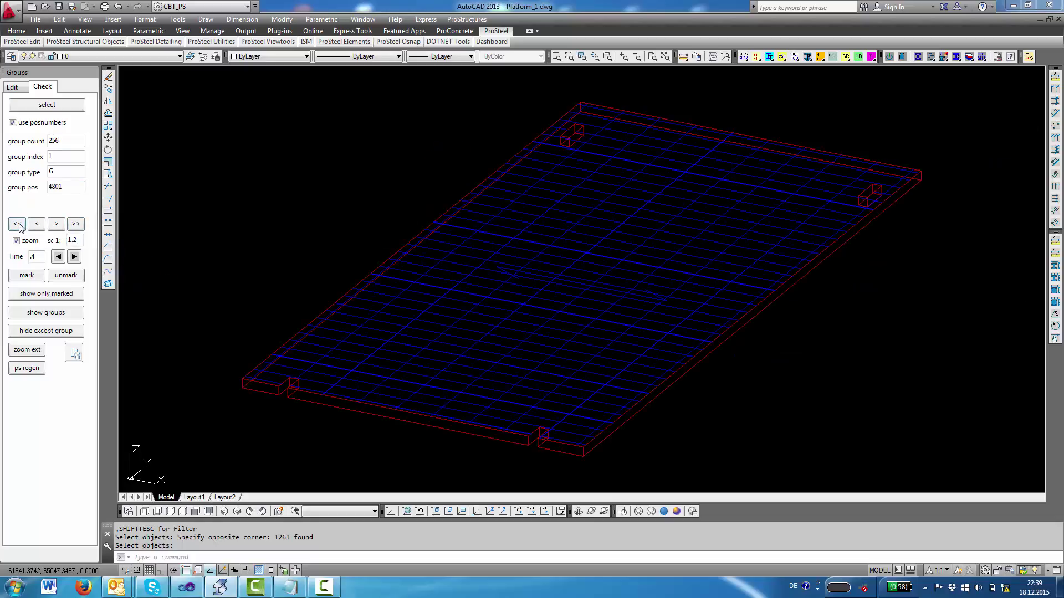
pyautogui.click(75, 225)
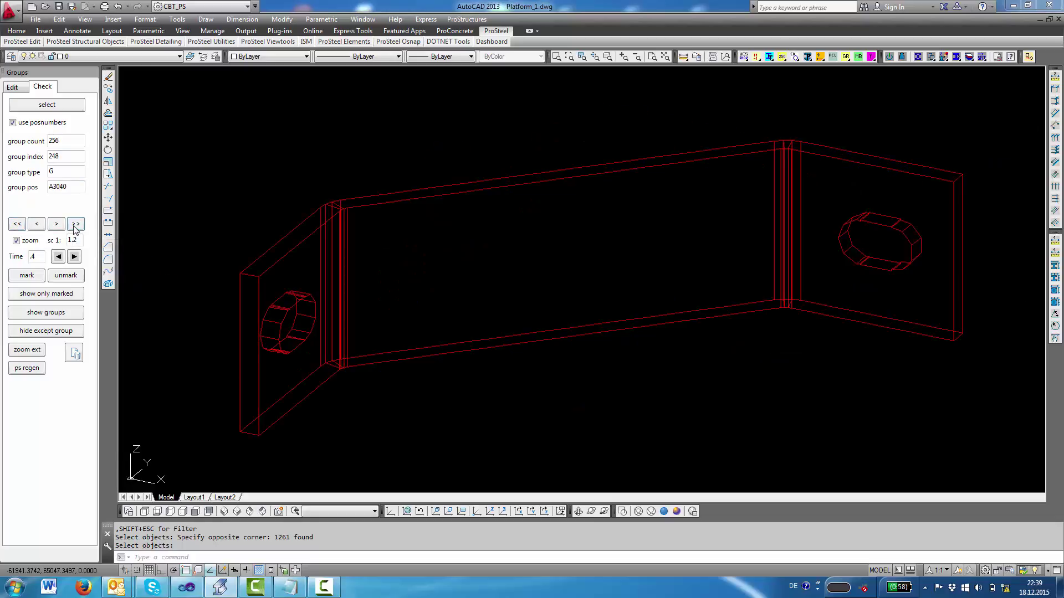
pyautogui.click(40, 225)
pyautogui.click(40, 226)
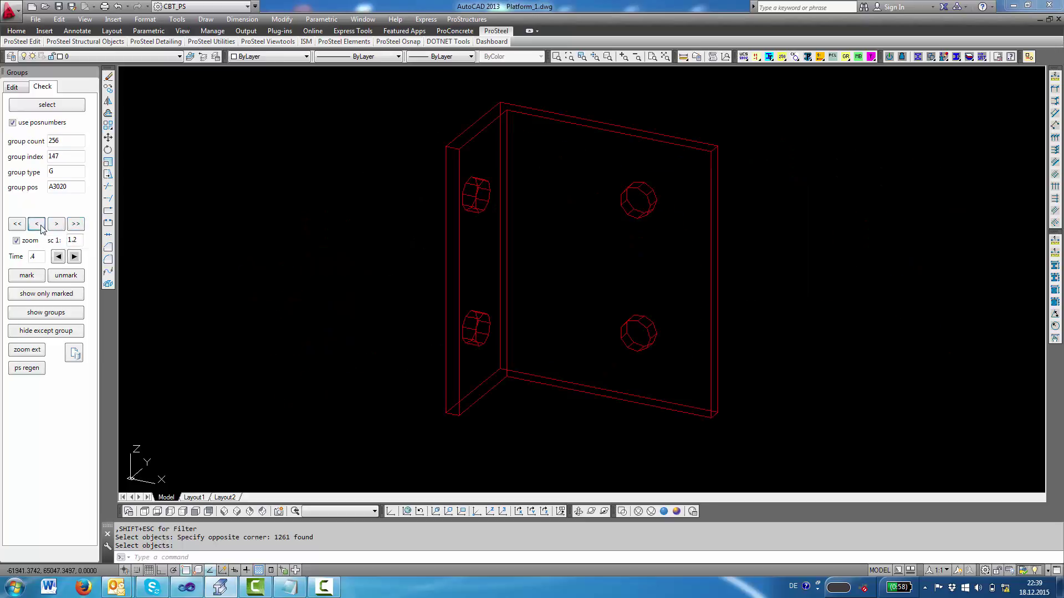
pyautogui.click(40, 226)
pyautogui.click(41, 227)
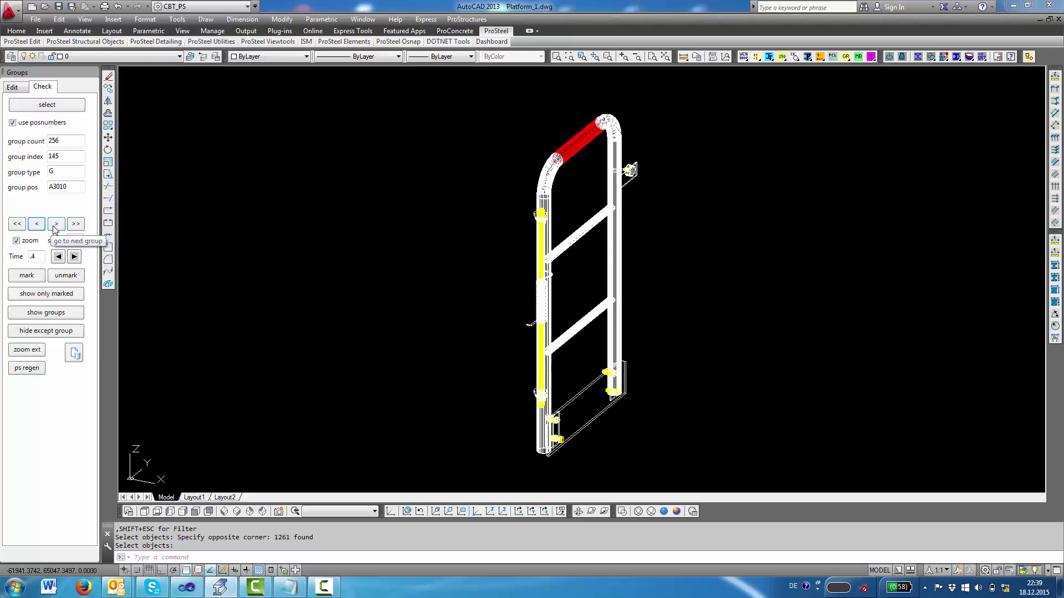
pyautogui.click(55, 228)
pyautogui.click(55, 229)
pyautogui.click(55, 228)
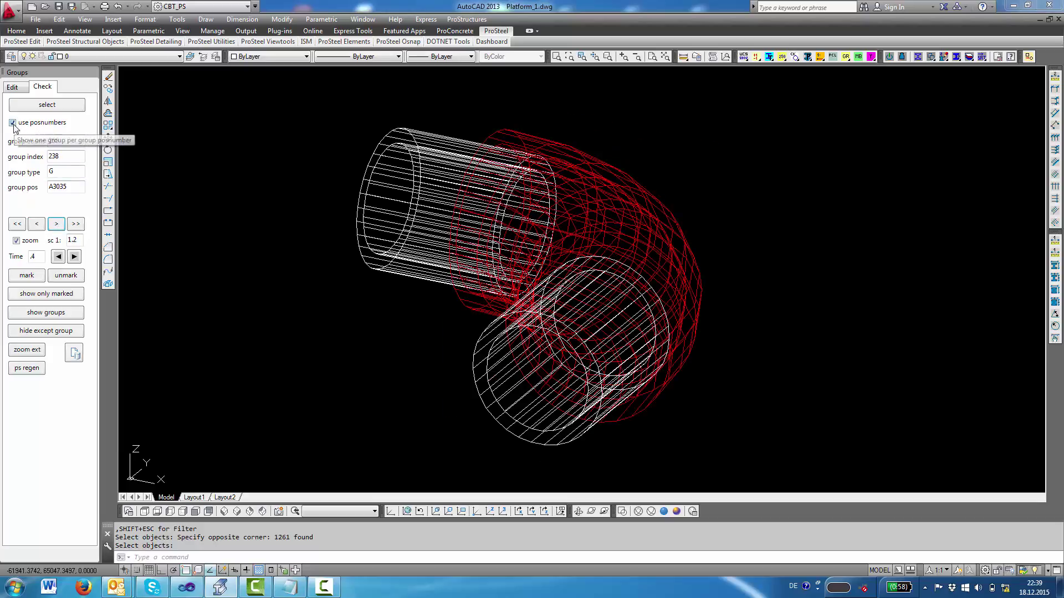
# Disable browsing by position numbers, go back through the individual groups to the A3020 angle at index 227, and mark it.
pyautogui.click(12, 123)
pyautogui.click(36, 225)
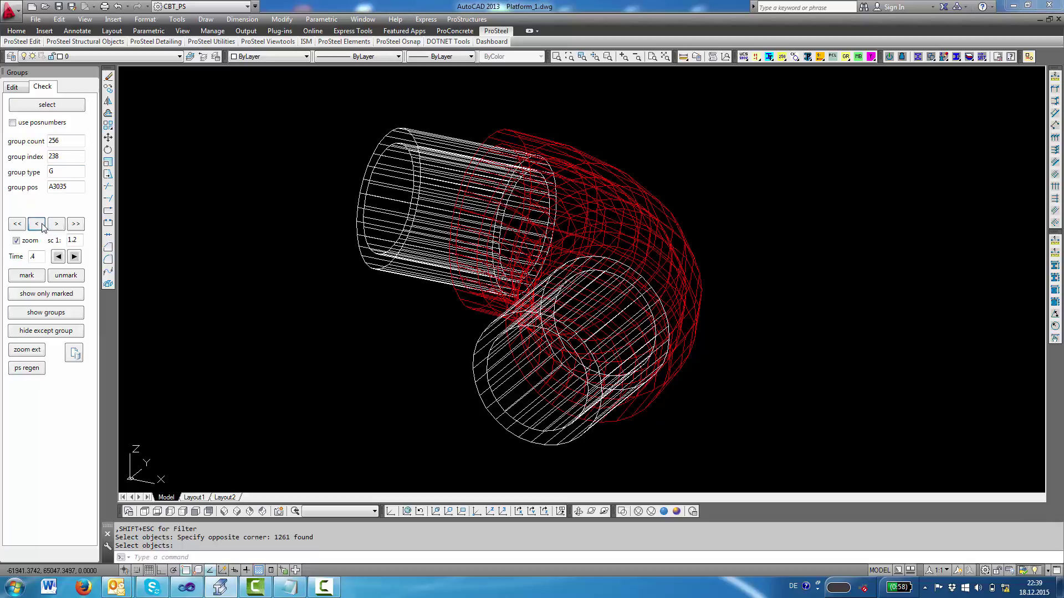
pyautogui.click(44, 228)
pyautogui.click(45, 228)
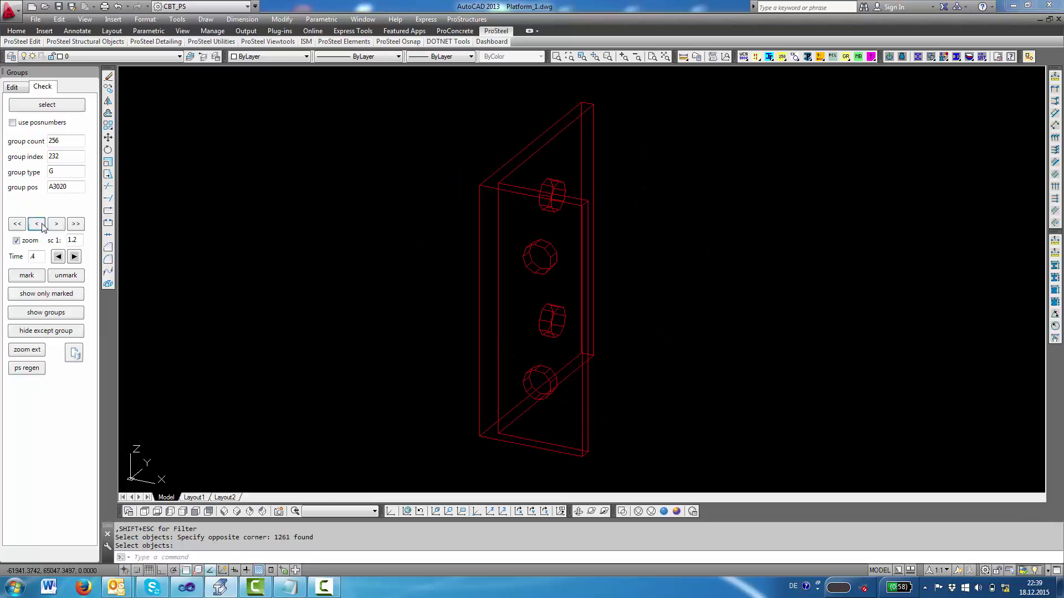
pyautogui.click(44, 228)
pyautogui.click(45, 228)
pyautogui.click(44, 227)
pyautogui.click(44, 227)
pyautogui.click(44, 227)
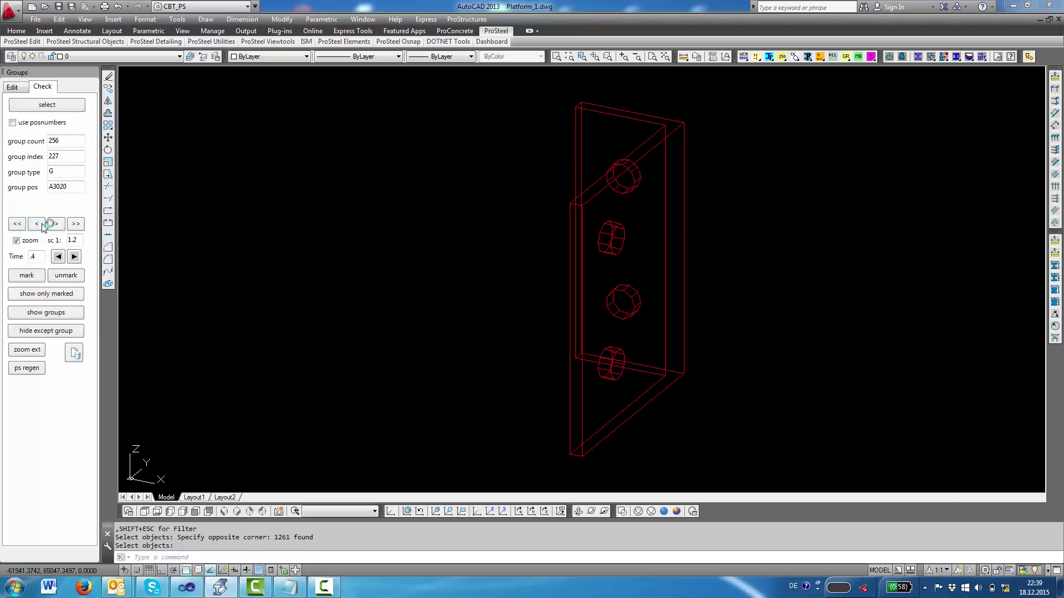
pyautogui.click(157, 194)
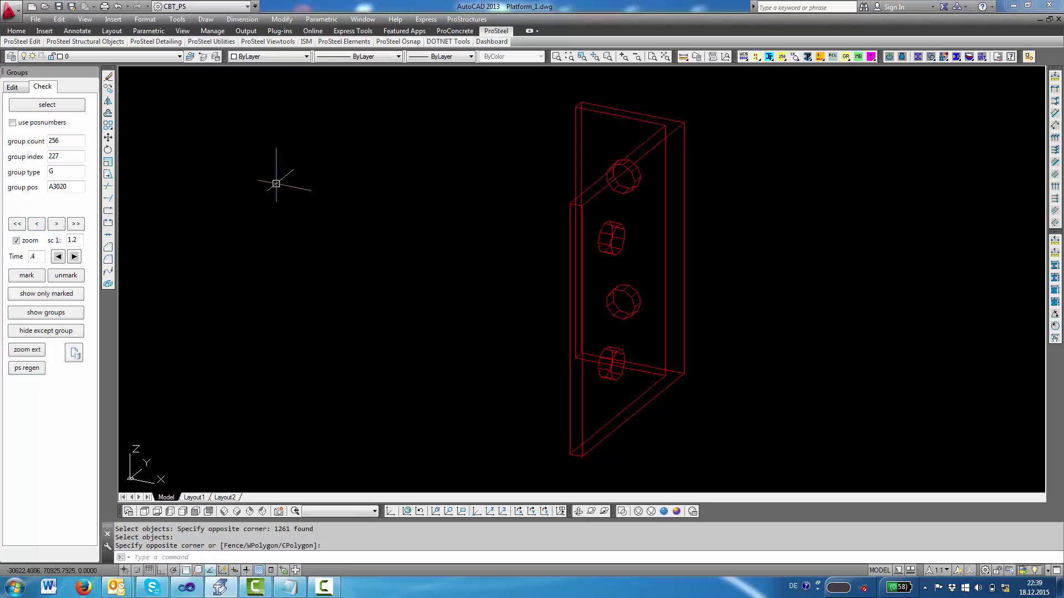
pyautogui.click(34, 276)
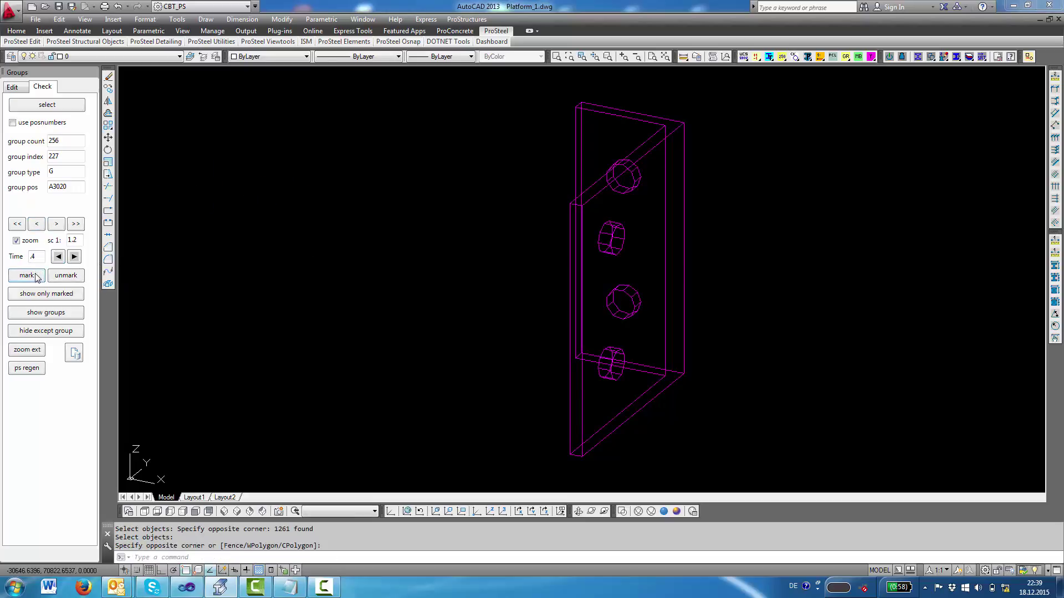
# Re-enable browsing by position numbers, advance to the bent A3040 bracket group, and mark it.
pyautogui.click(58, 224)
pyautogui.click(58, 224)
pyautogui.click(58, 224)
pyautogui.click(58, 224)
pyautogui.click(58, 224)
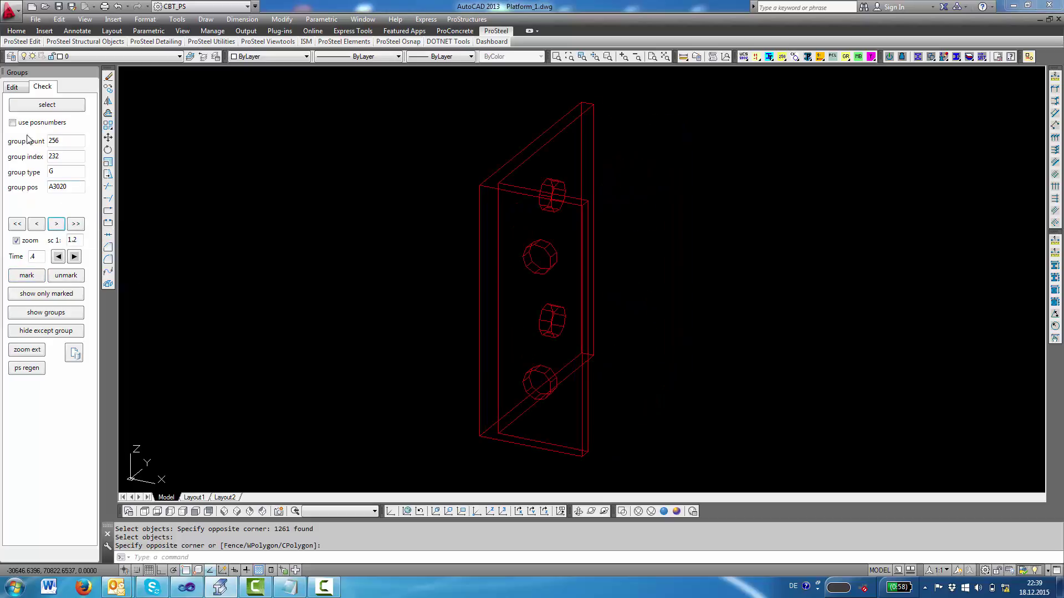
pyautogui.click(12, 123)
pyautogui.click(57, 224)
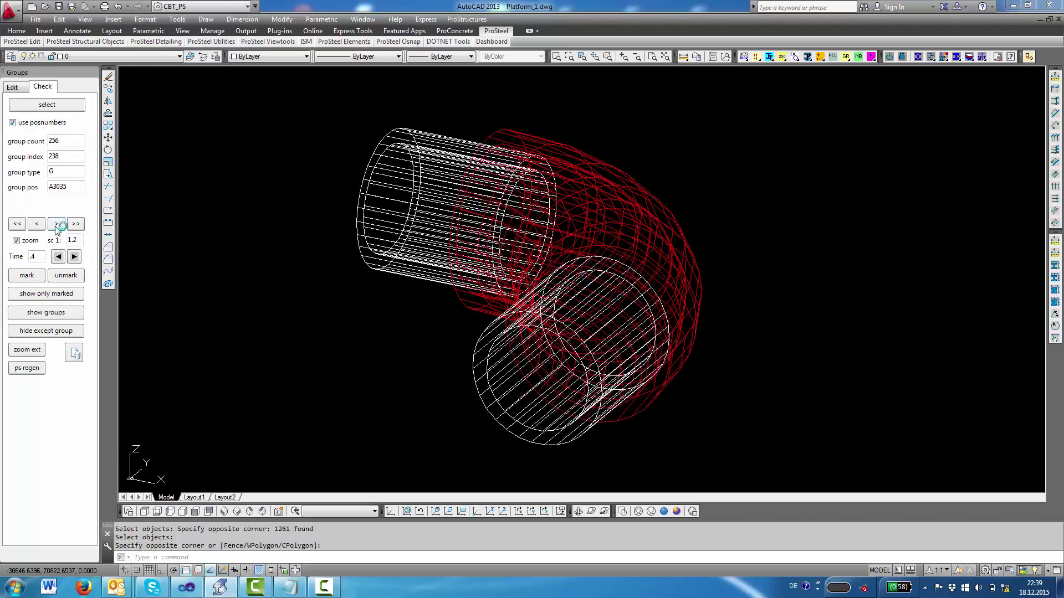
pyautogui.click(31, 276)
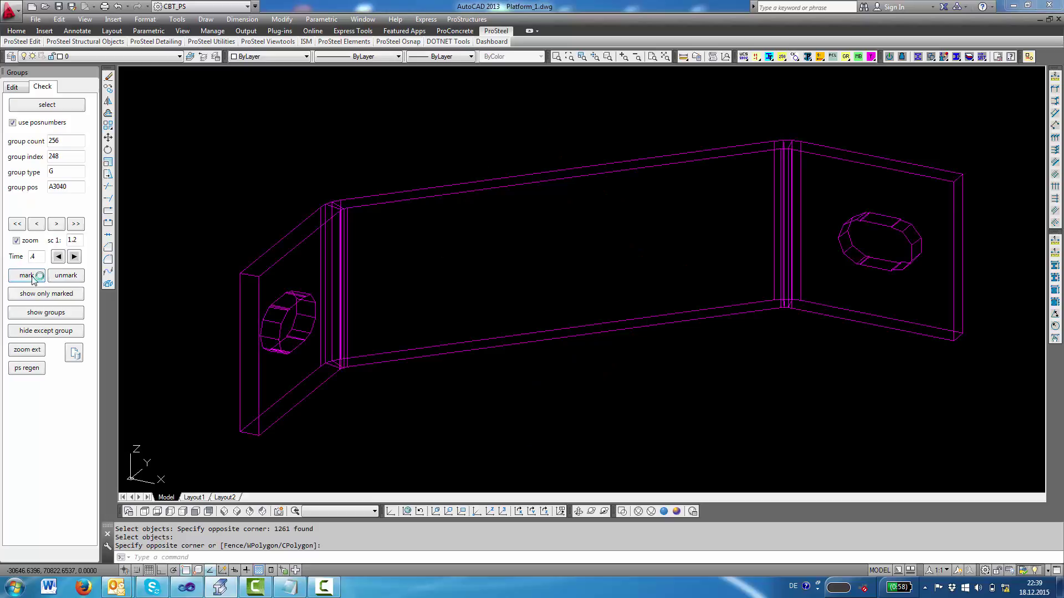
pyautogui.click(316, 166)
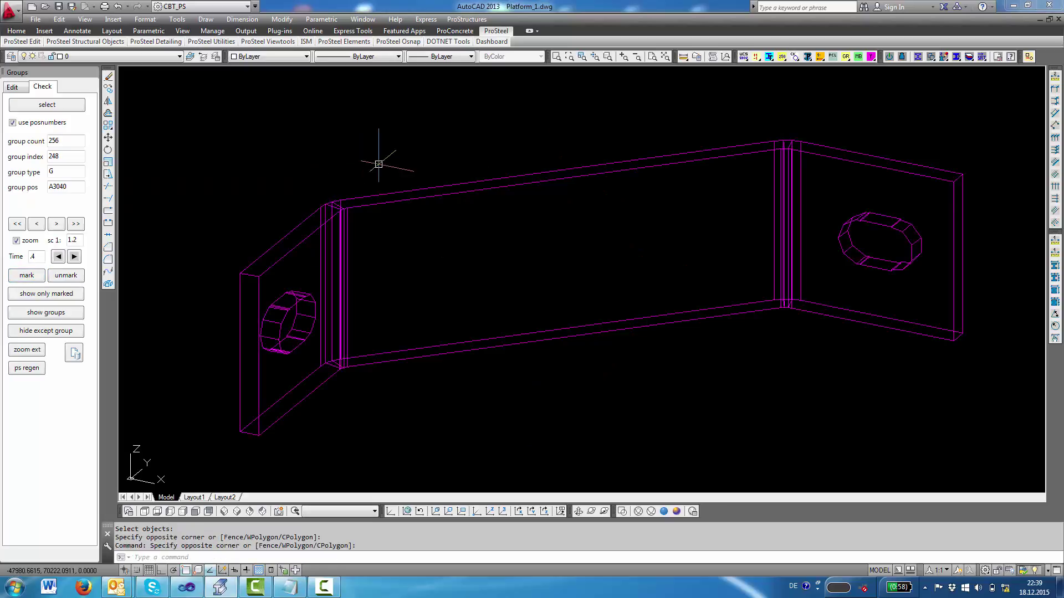
# Isolate the marked groups in the model, and bring all groups back into view.
pyautogui.scroll(-5, 378, 164)
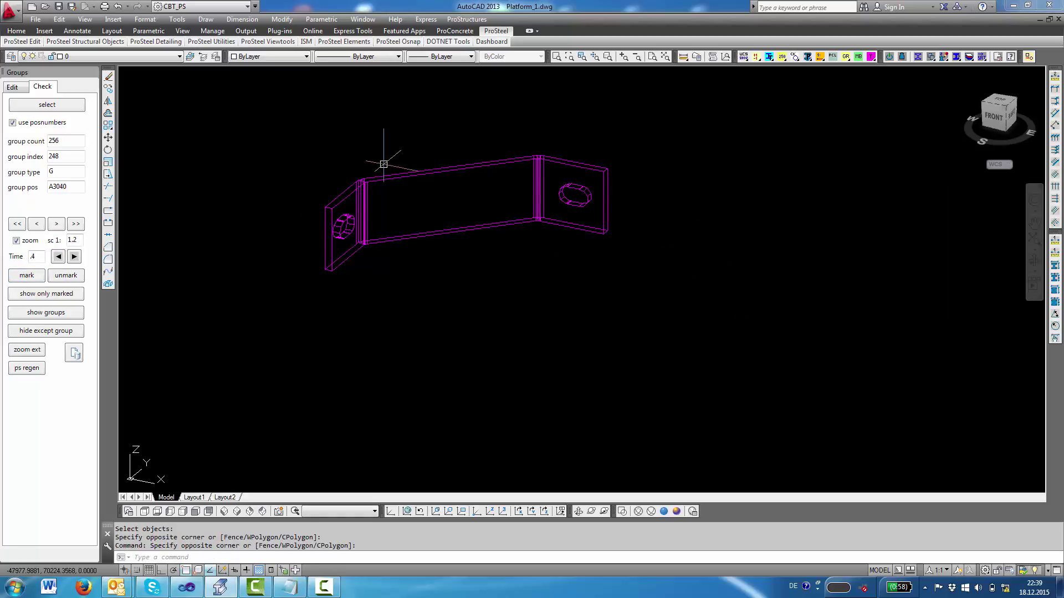
pyautogui.click(57, 295)
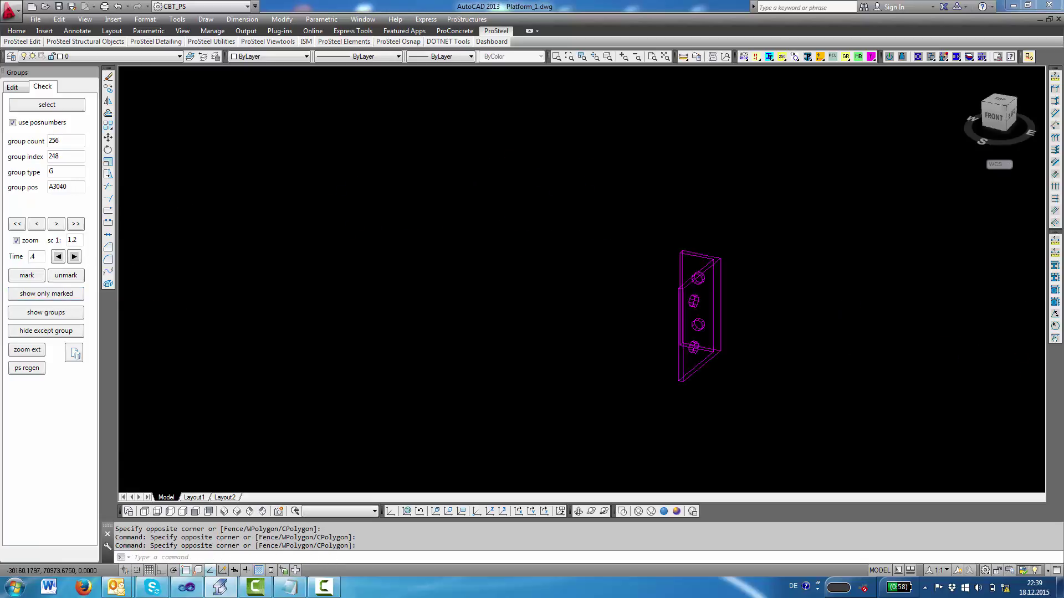
pyautogui.click(70, 314)
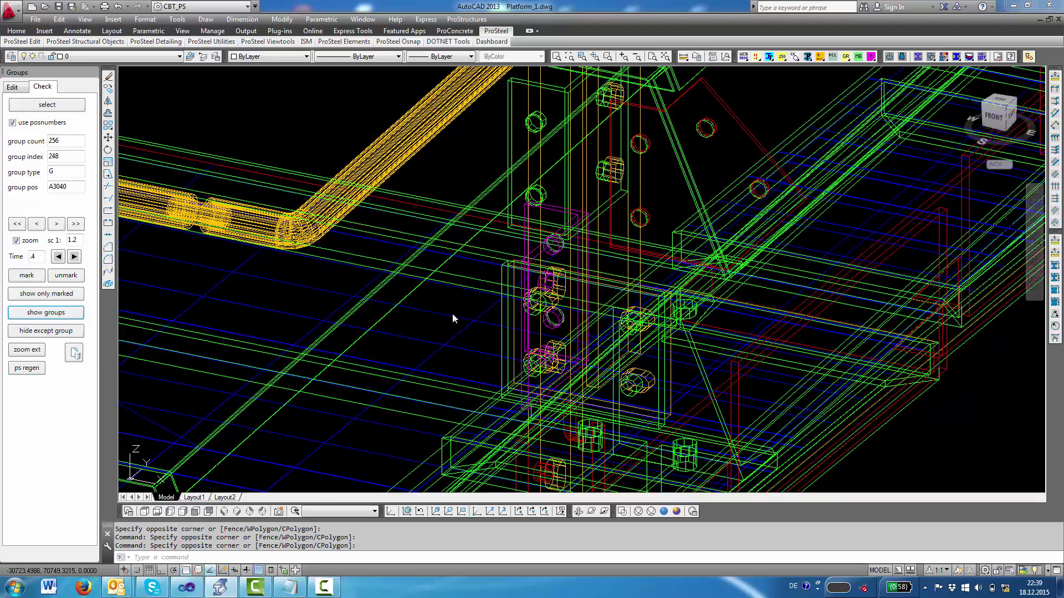
pyautogui.click(433, 189)
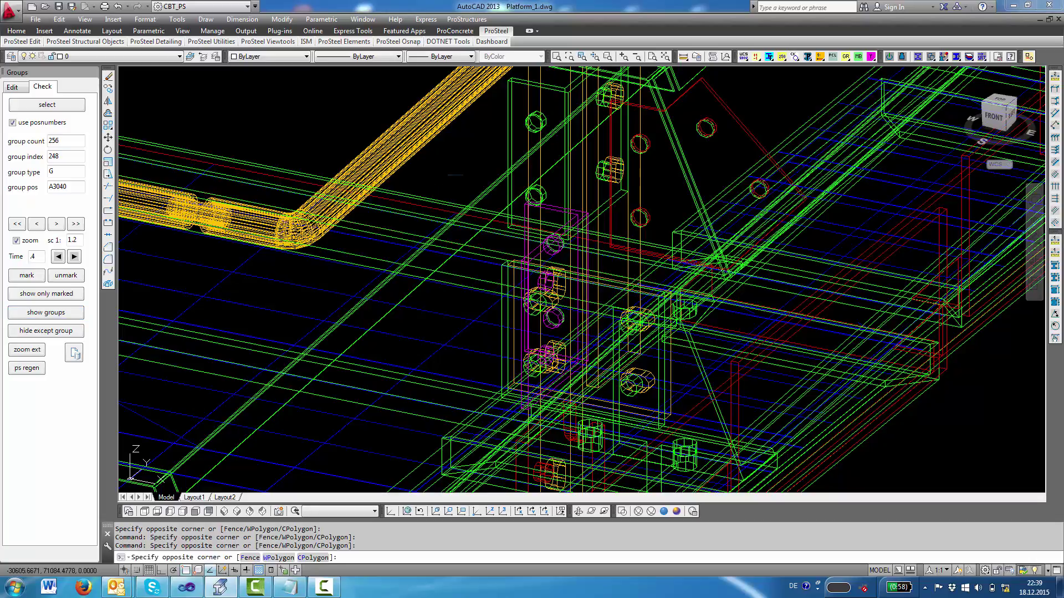
pyautogui.click(437, 189)
pyautogui.scroll(-10, 479, 237)
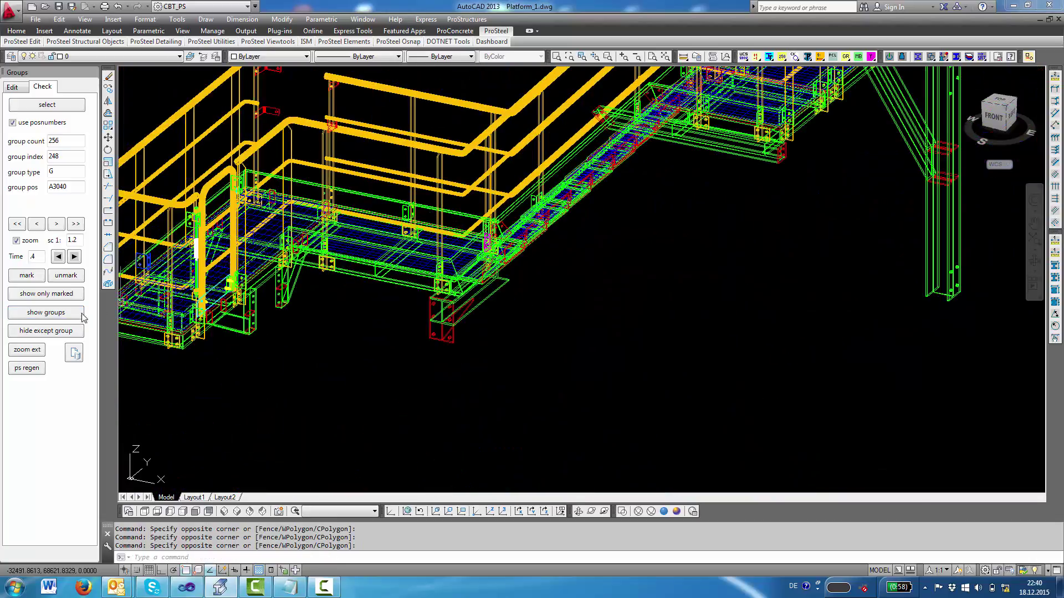
# Hide everything except the corner handrail group by picking one of its parts on the lower platform.
pyautogui.click(74, 352)
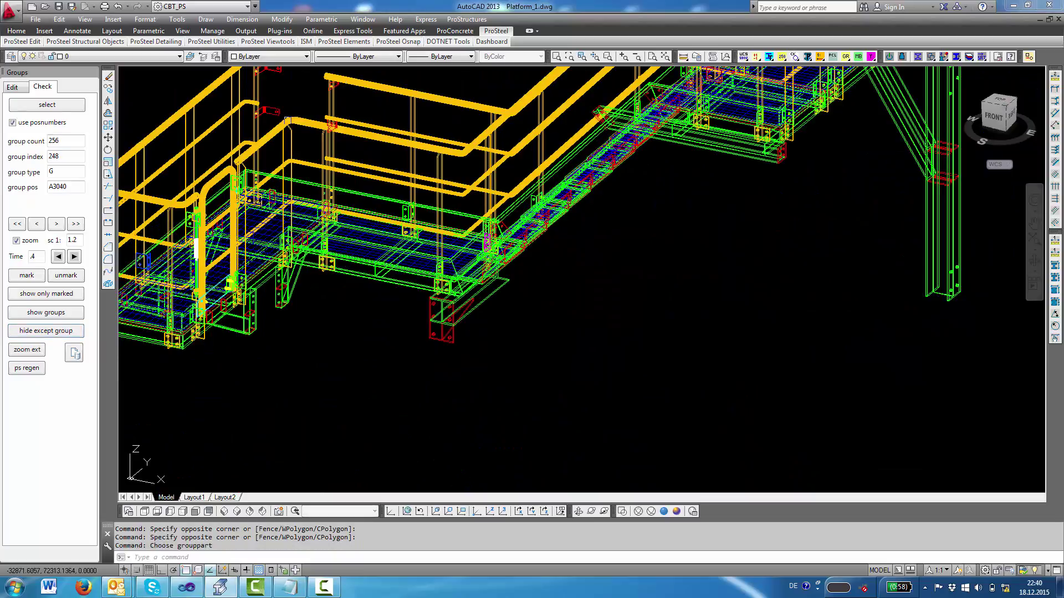
pyautogui.scroll(5, 290, 157)
pyautogui.click(290, 157)
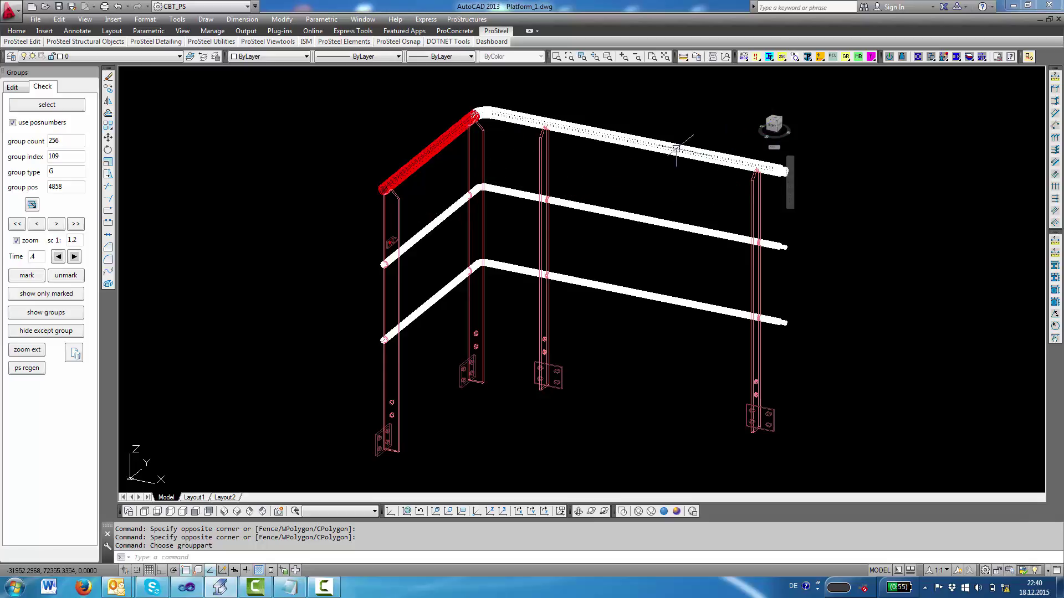
# Inspect the handrail's subgroups, first by position number and with that option off one by one, and return to the main group.
pyautogui.click(32, 205)
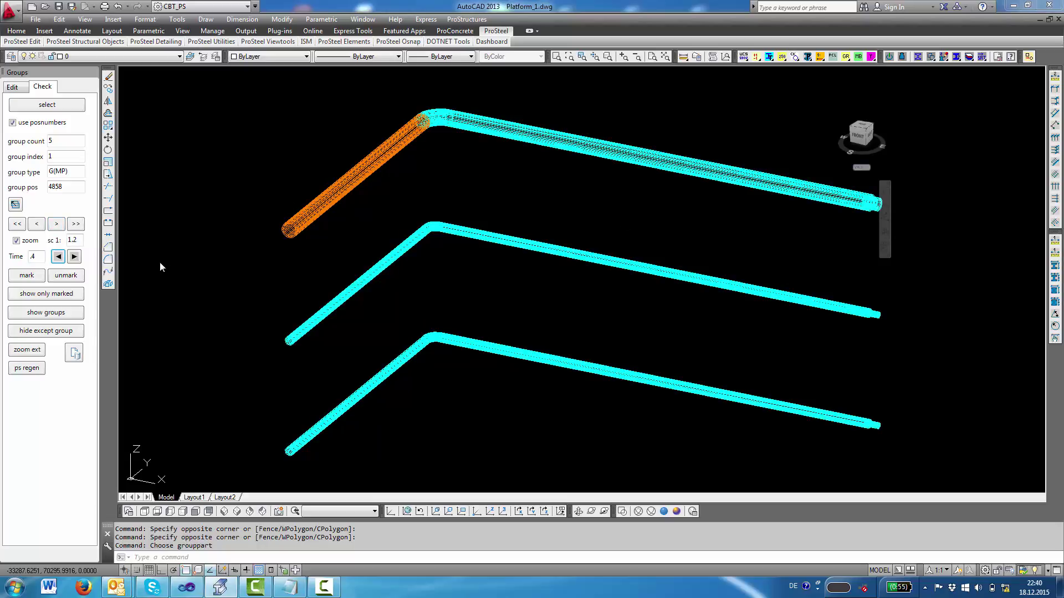
pyautogui.click(57, 224)
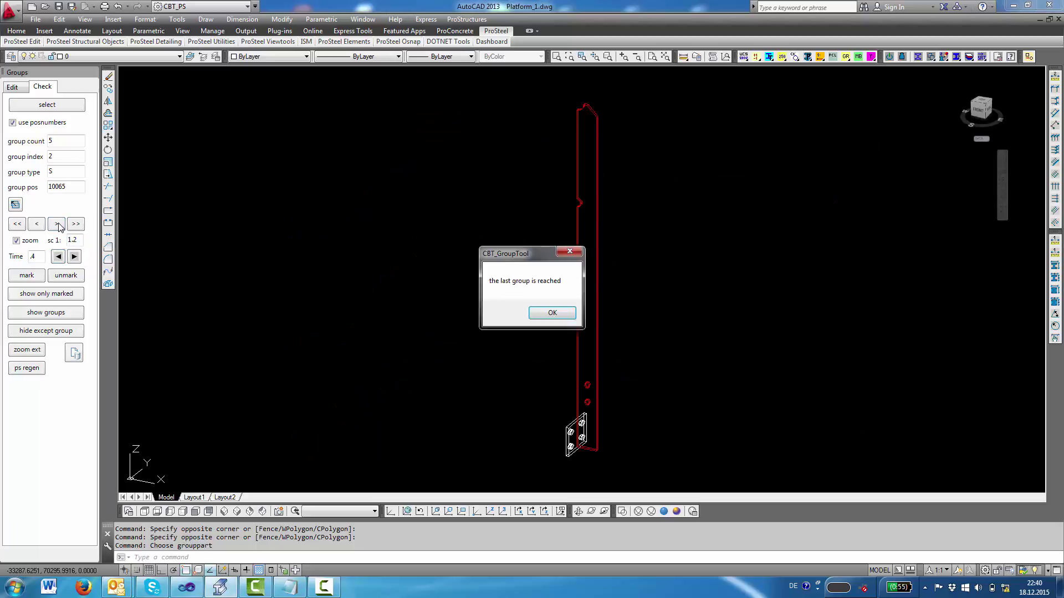
pyautogui.click(552, 313)
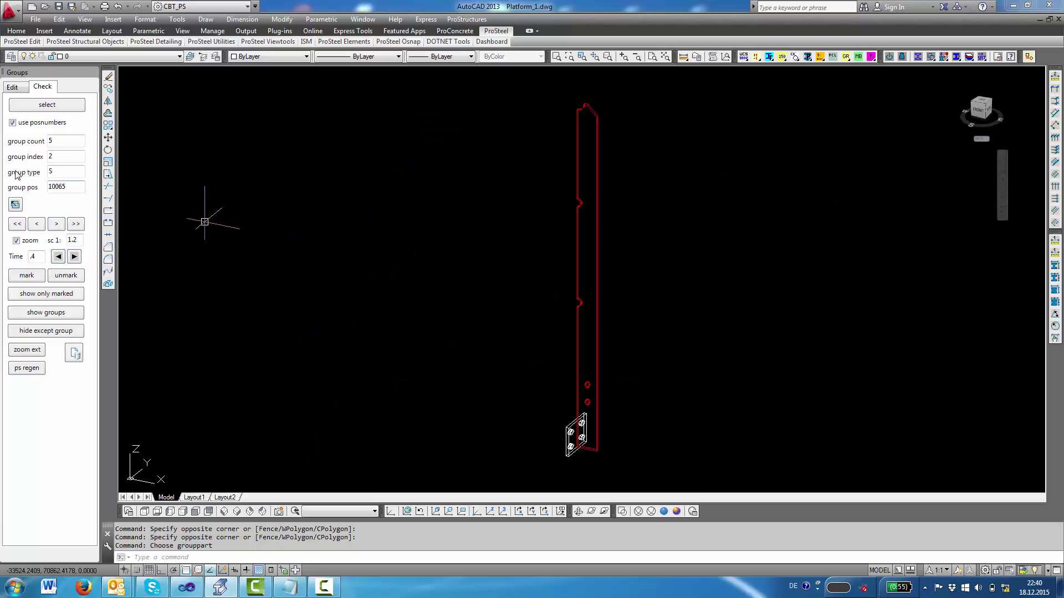
pyautogui.click(12, 122)
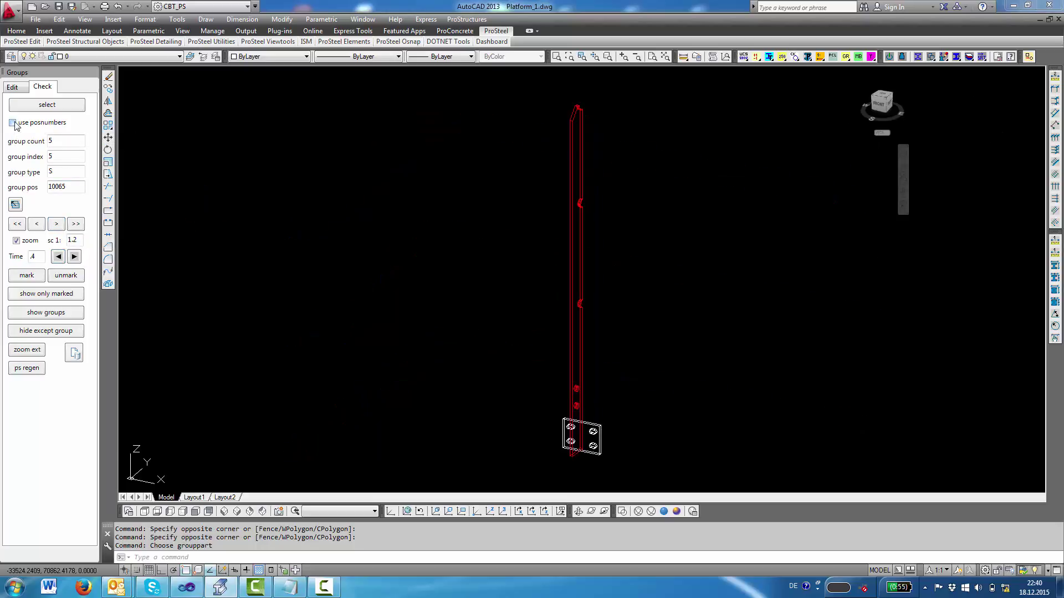
pyautogui.click(45, 227)
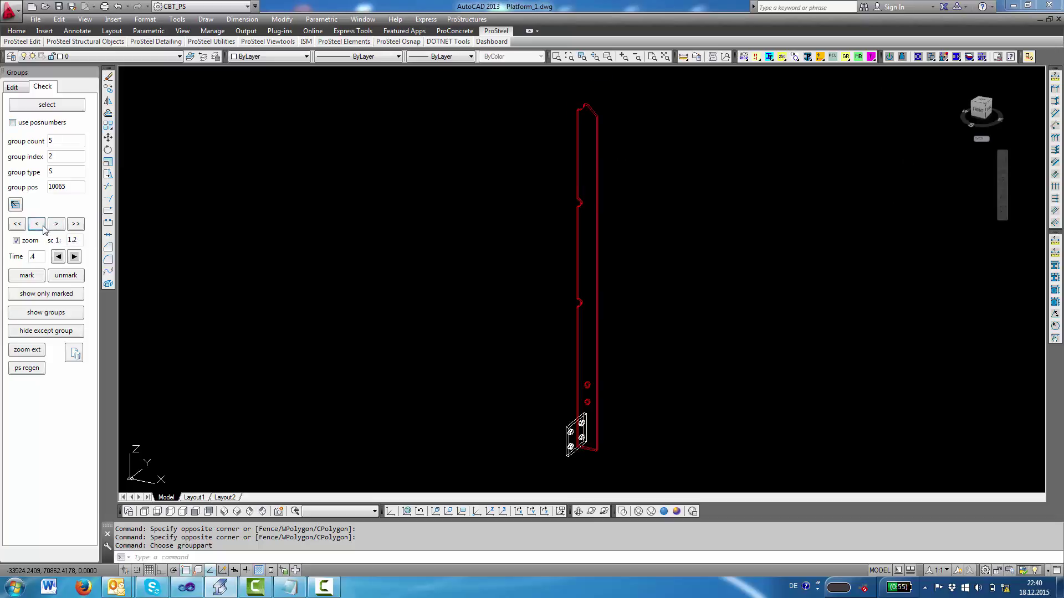
pyautogui.click(44, 227)
pyautogui.click(15, 204)
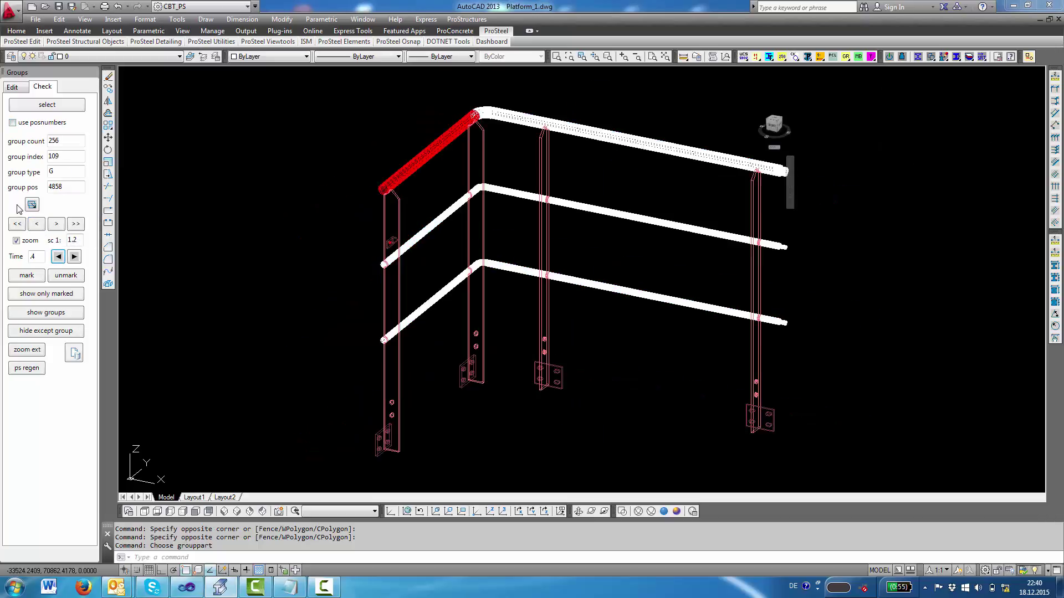
pyautogui.click(234, 178)
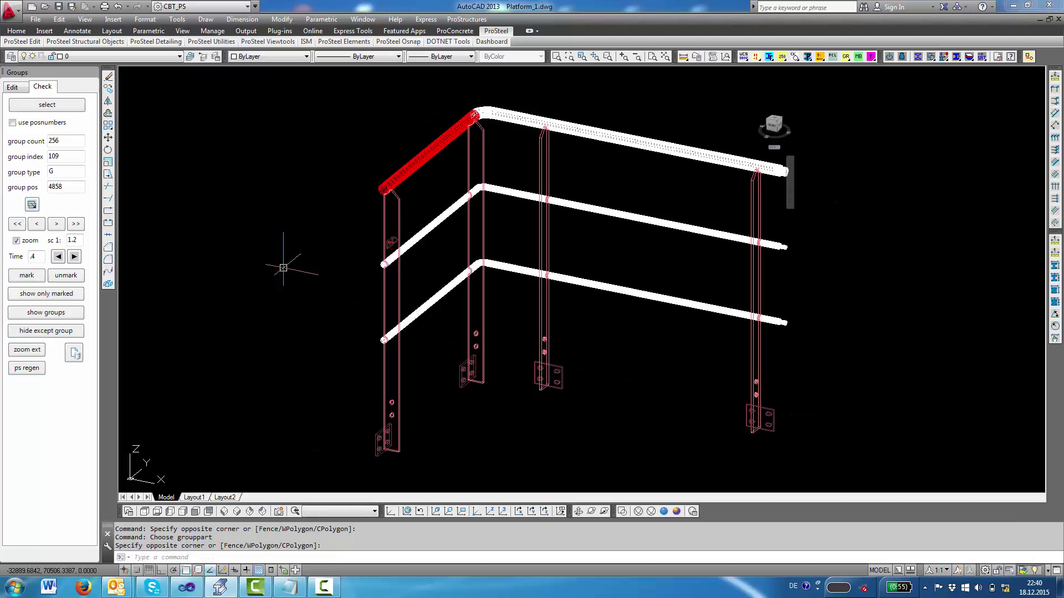
# Load the 1_2 template for time and zoom scale, and play the groups forward automatically before pausing on a straight handrail group.
pyautogui.click(75, 355)
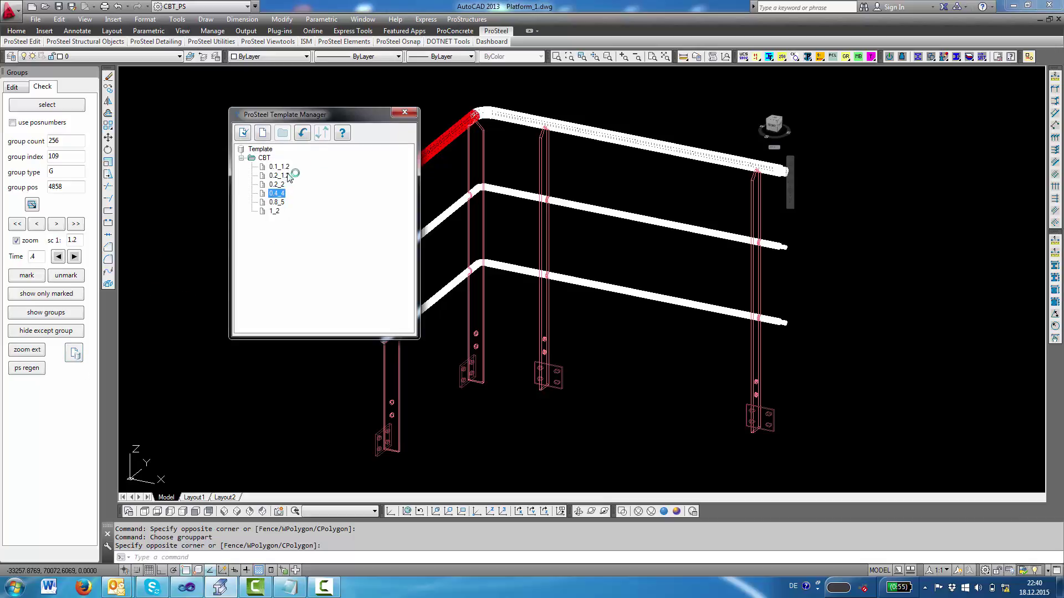
pyautogui.click(274, 211)
pyautogui.click(244, 137)
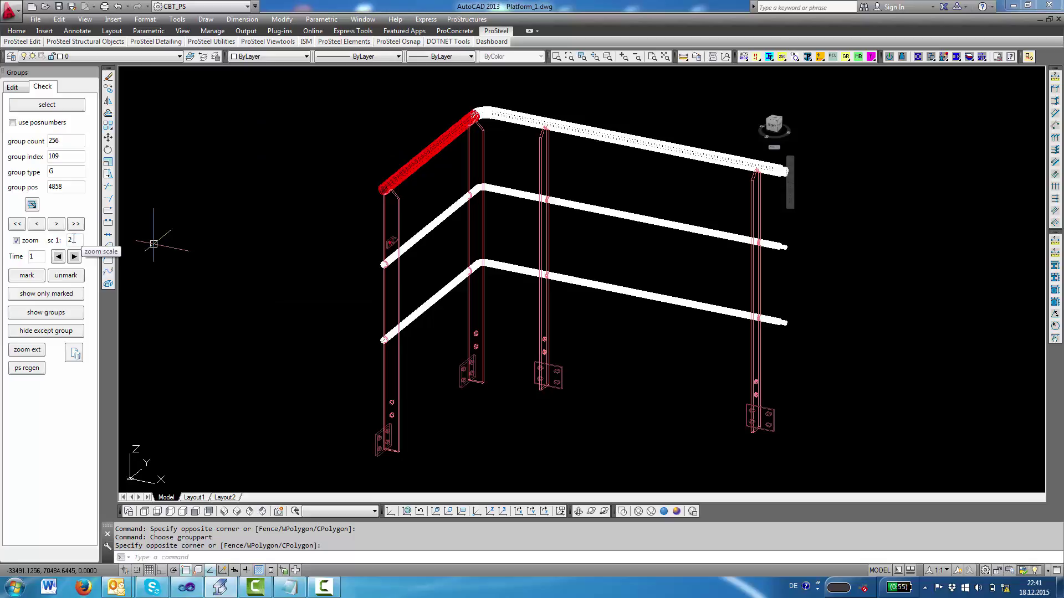
pyautogui.click(74, 256)
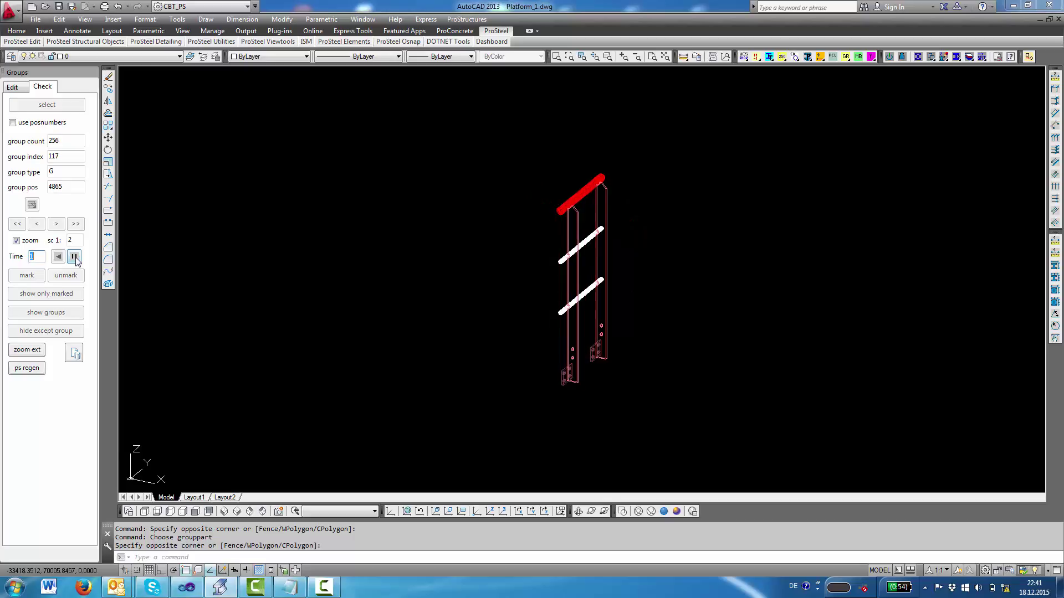
pyautogui.scroll(5, 605, 330)
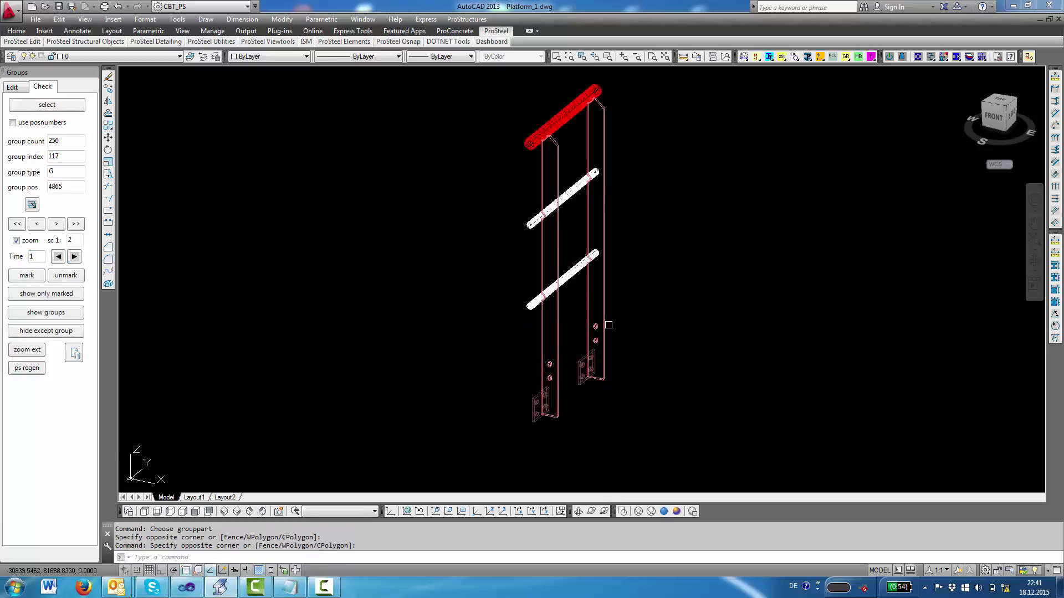
# Inspect the straight handrail group from its other side in the Realistic visual style.
pyautogui.click(592, 511)
pyautogui.moveTo(560, 351); pyautogui.dragTo(625, 288)
pyautogui.rightClick(624, 287)
pyautogui.click(644, 295)
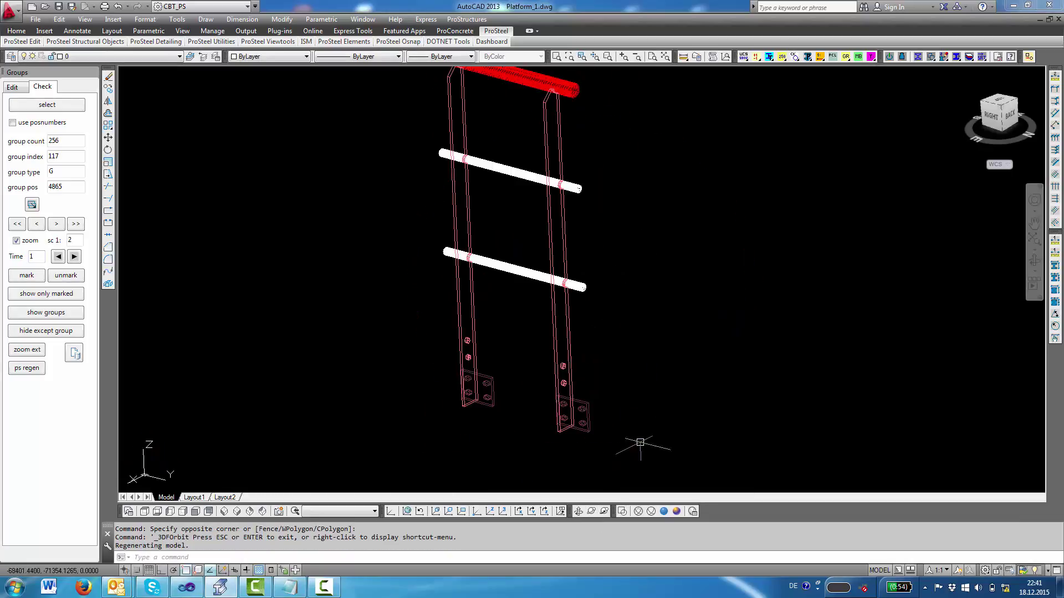
pyautogui.click(664, 511)
pyautogui.scroll(-2, 592, 391)
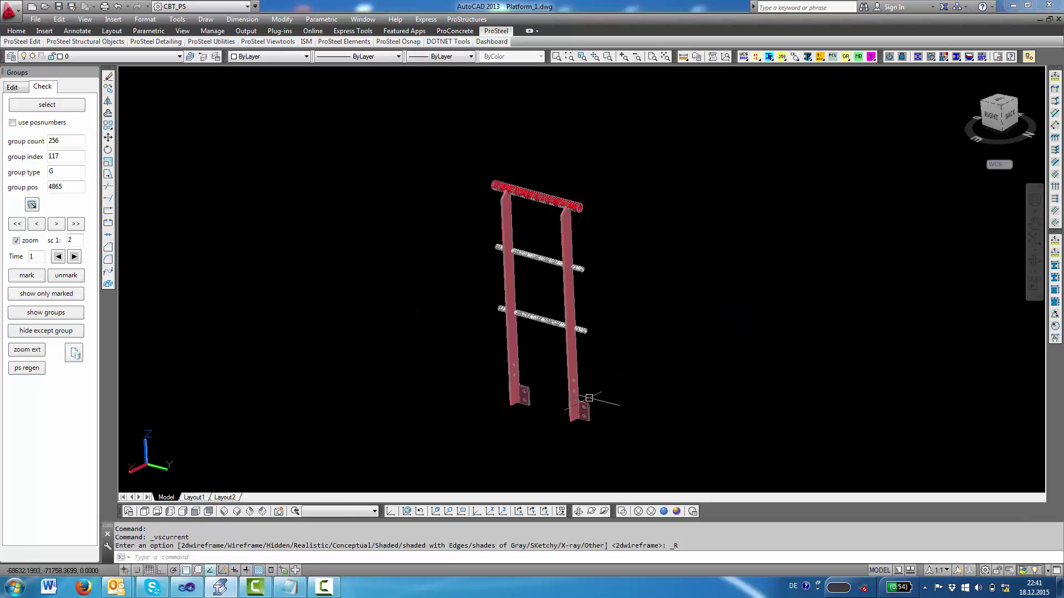
pyautogui.scroll(2, 561, 302)
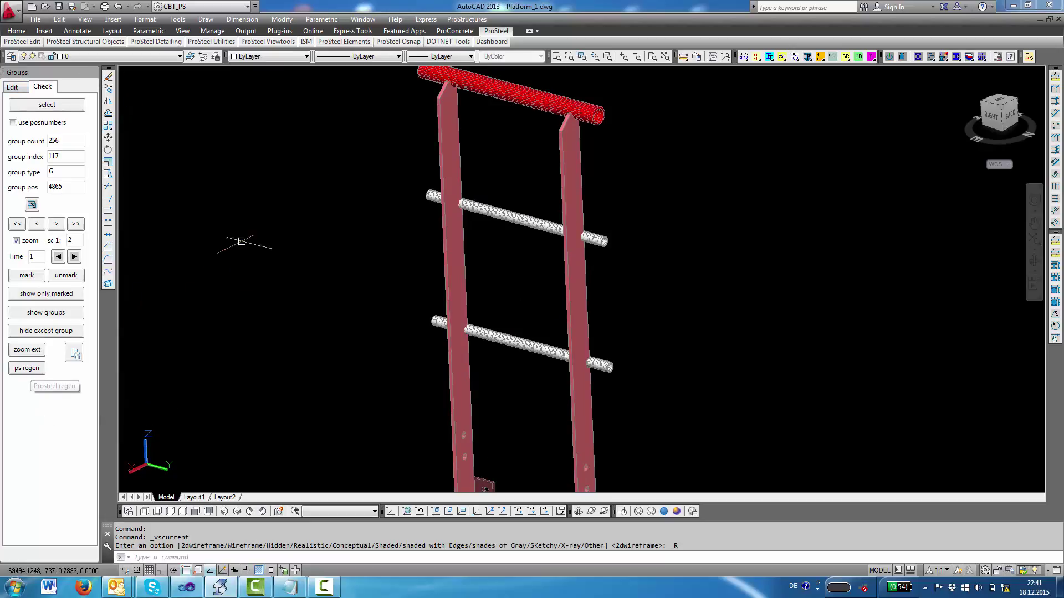
pyautogui.scroll(-2, 376, 234)
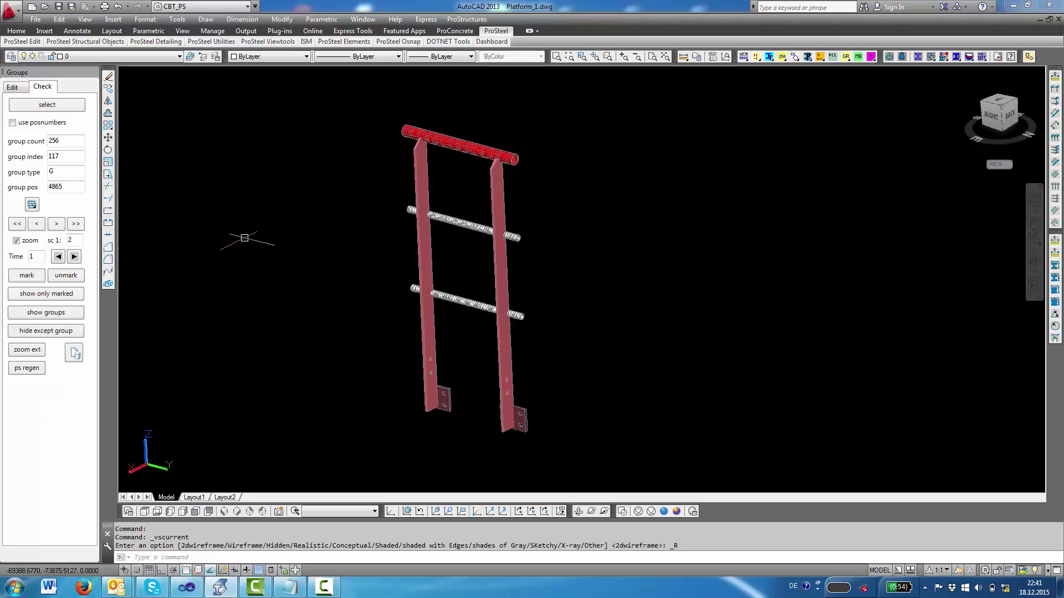
# Advance to the next handrail group, load the 0.4_4 template, and play the groups forward automatically.
pyautogui.click(57, 225)
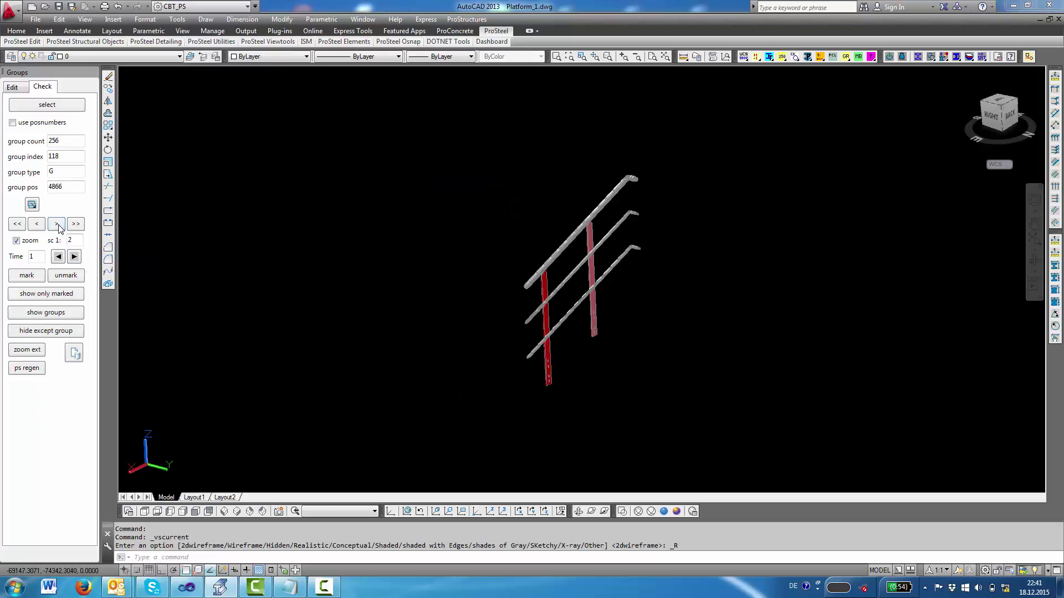
pyautogui.click(78, 354)
pyautogui.click(277, 194)
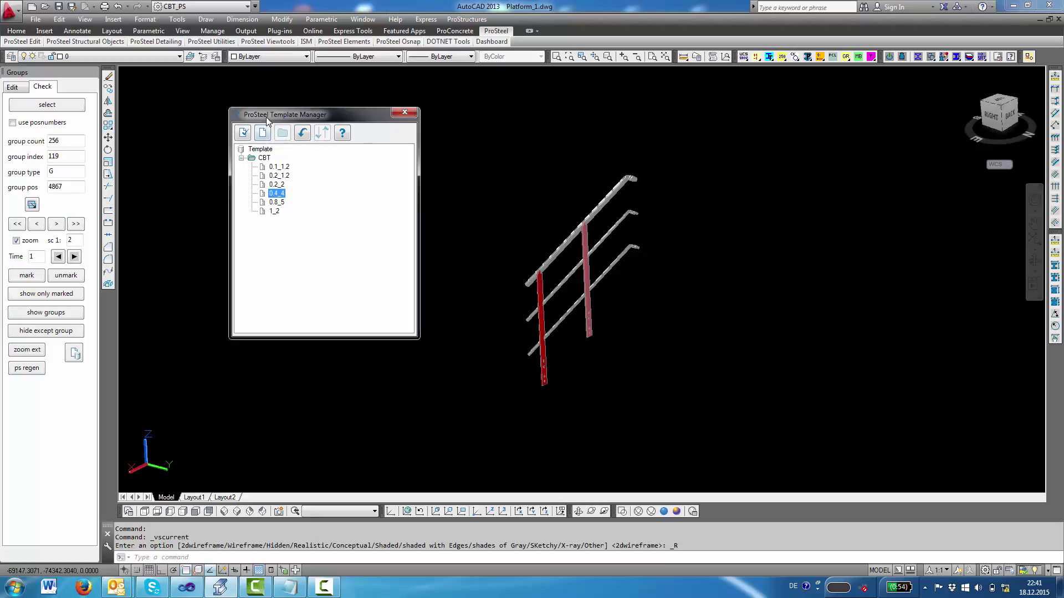
pyautogui.click(242, 133)
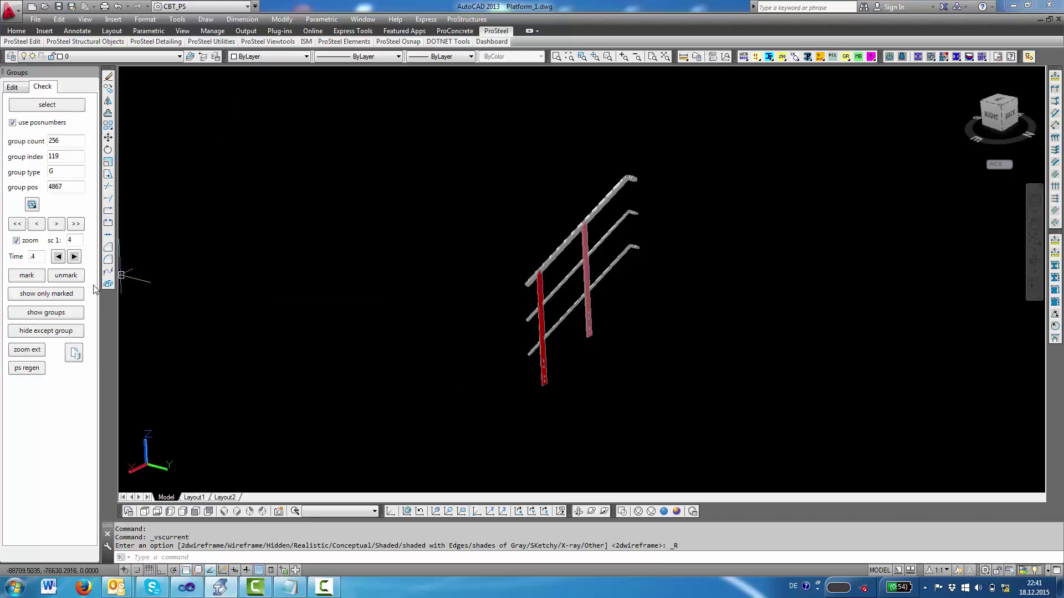
pyautogui.click(74, 257)
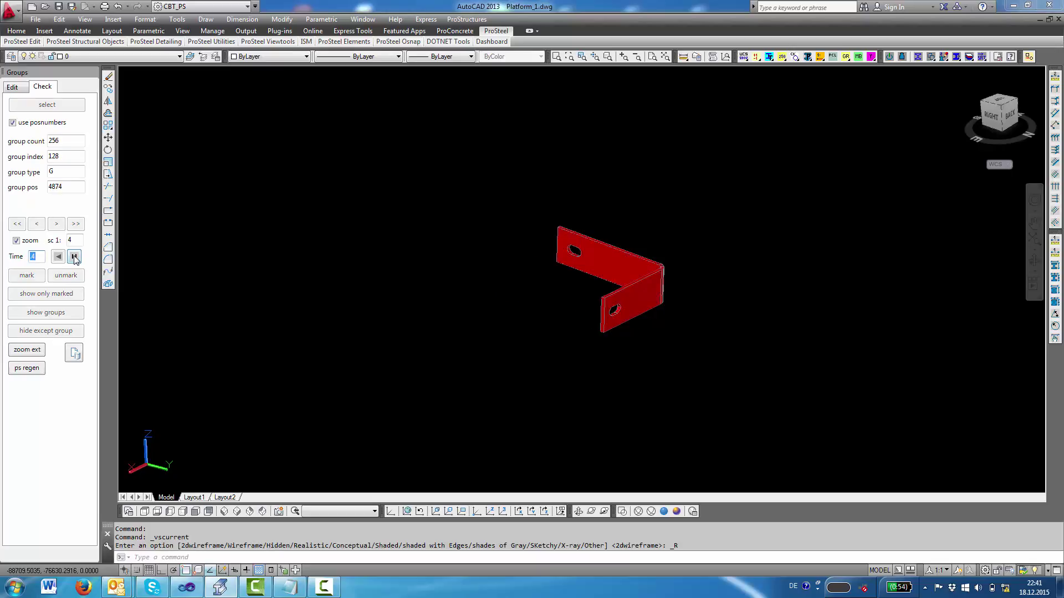
# Load the 0.1_1.2 template during playback and let the groups run forward to the last one.
pyautogui.click(76, 355)
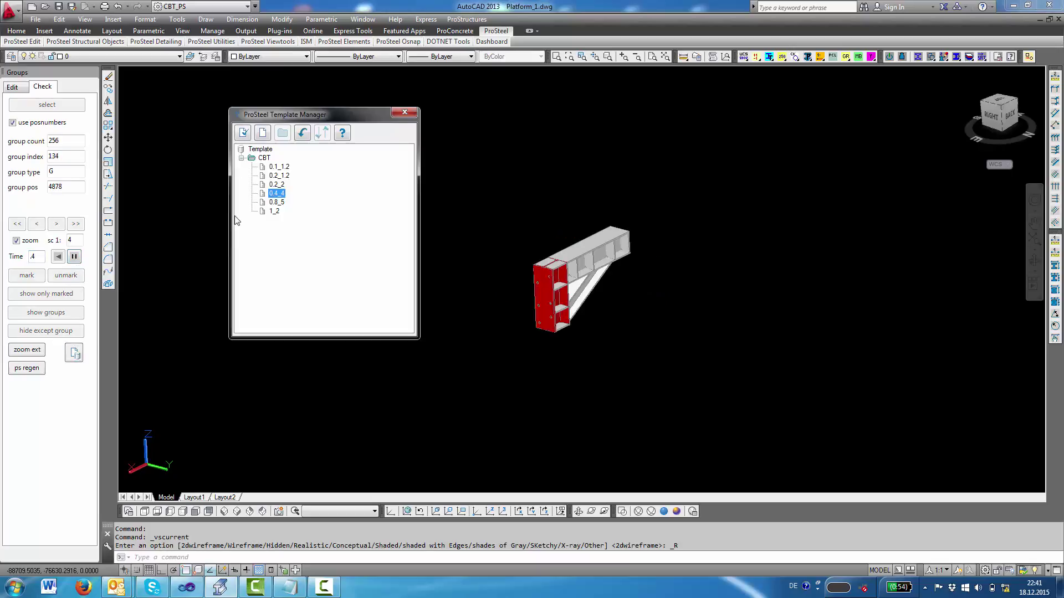
pyautogui.click(277, 169)
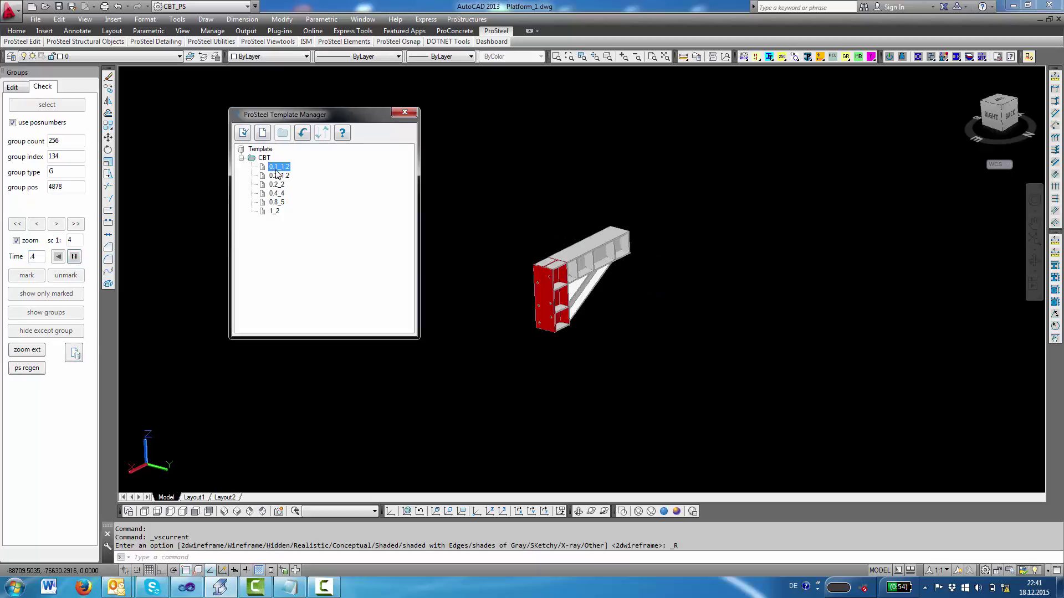
pyautogui.click(244, 132)
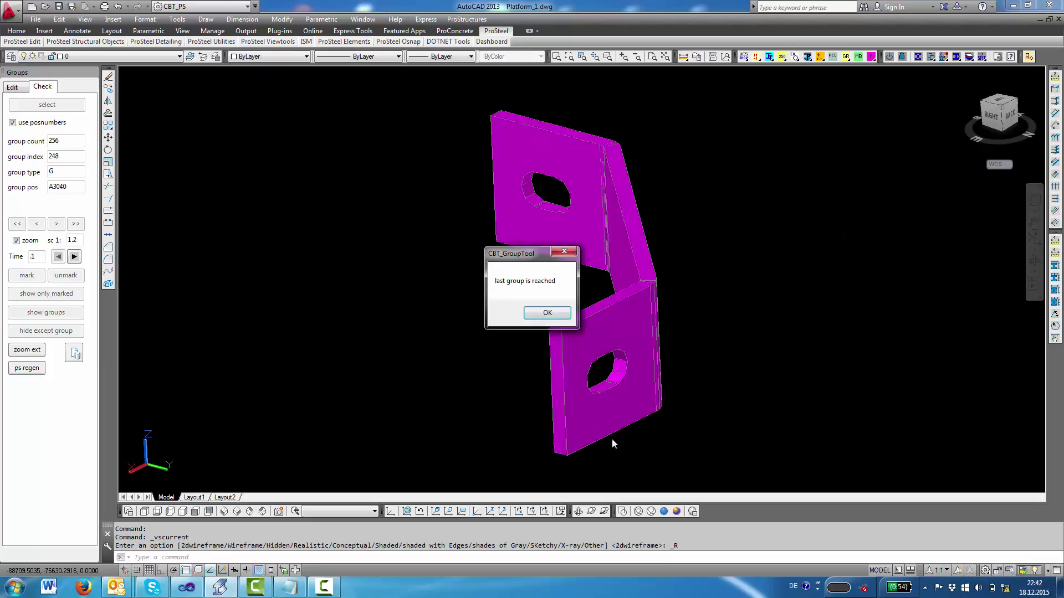
pyautogui.click(547, 314)
# Switch the display to 2D wireframe and play the groups backward automatically to the first one.
pyautogui.click(622, 511)
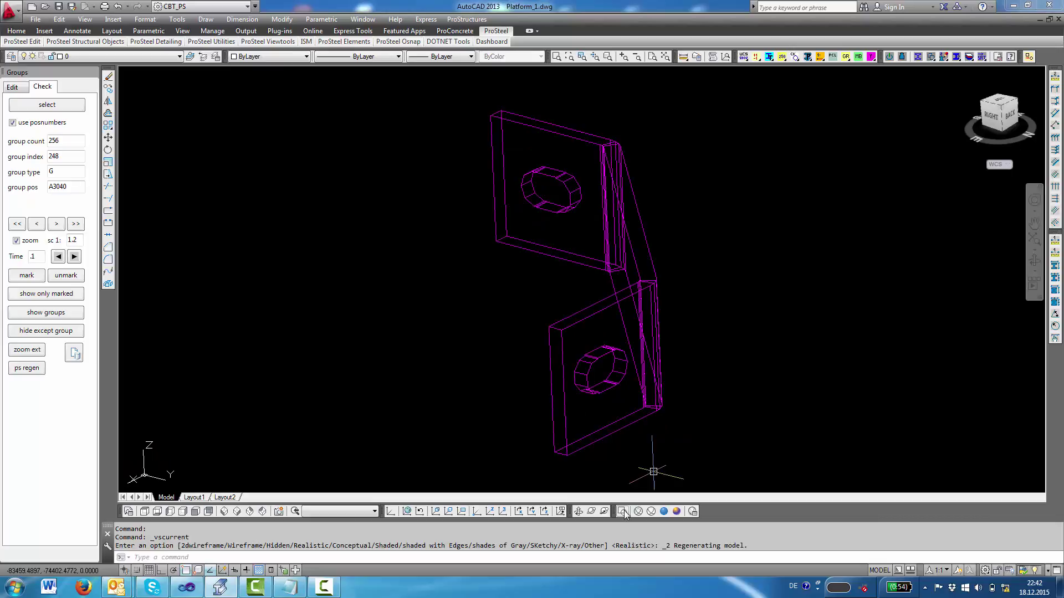
pyautogui.click(59, 258)
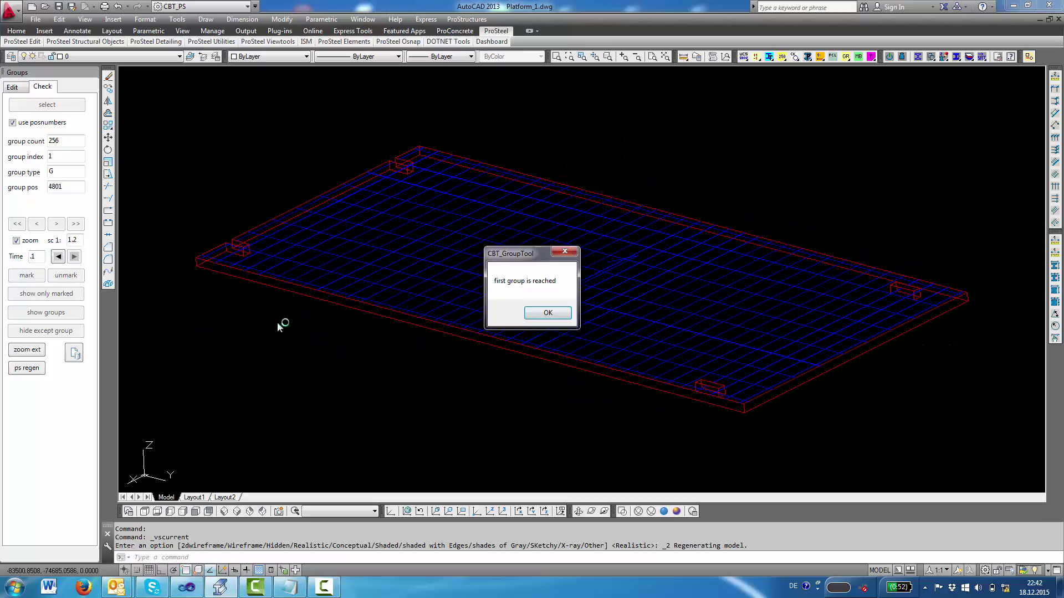
pyautogui.click(547, 313)
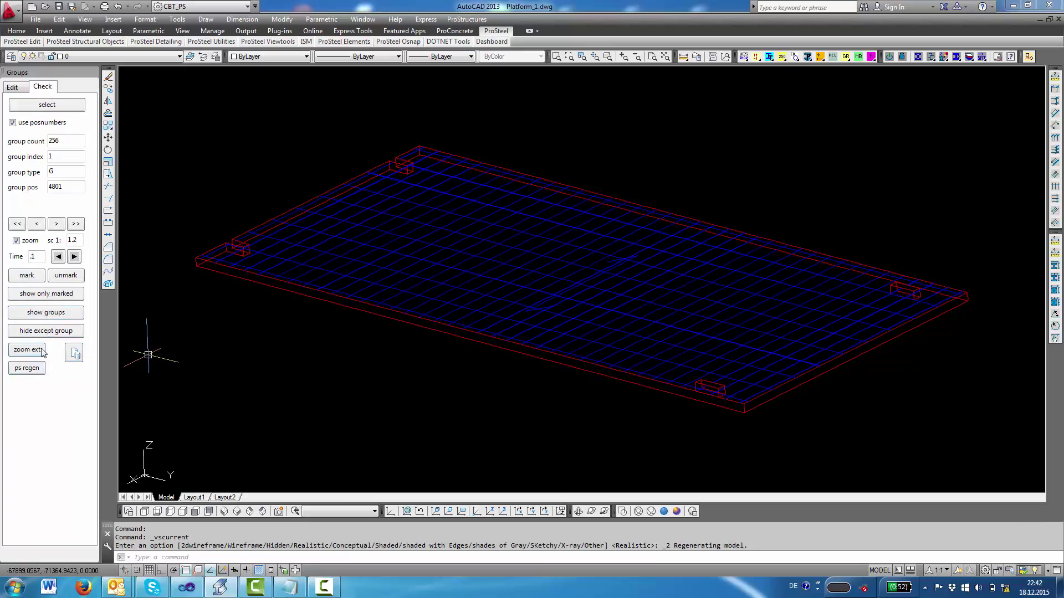
# Bring all groups back into view, open the group editing functions, and show the whole model in a front isometric view.
pyautogui.click(48, 314)
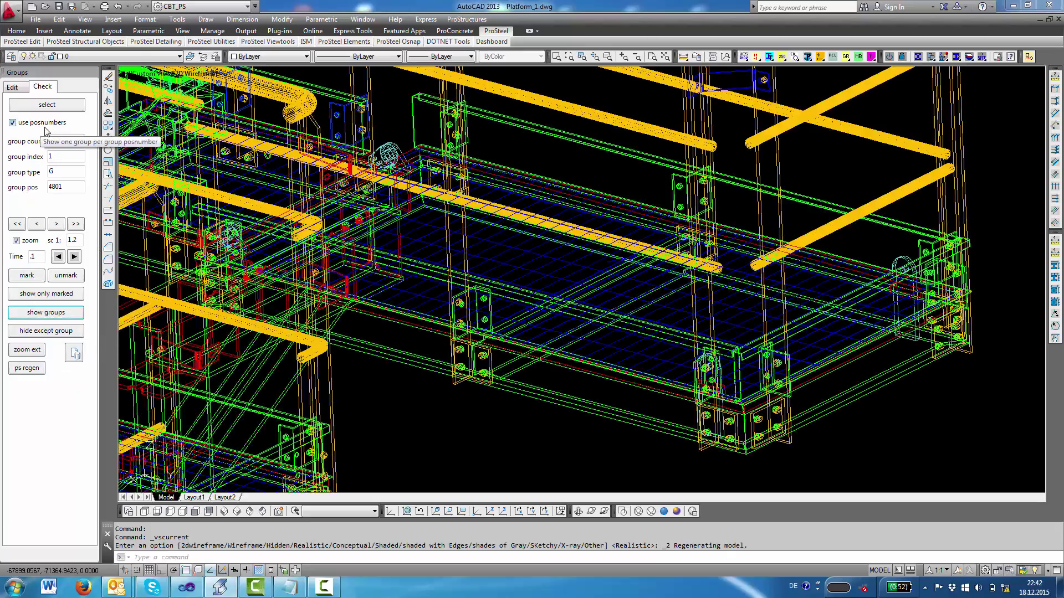
pyautogui.click(12, 86)
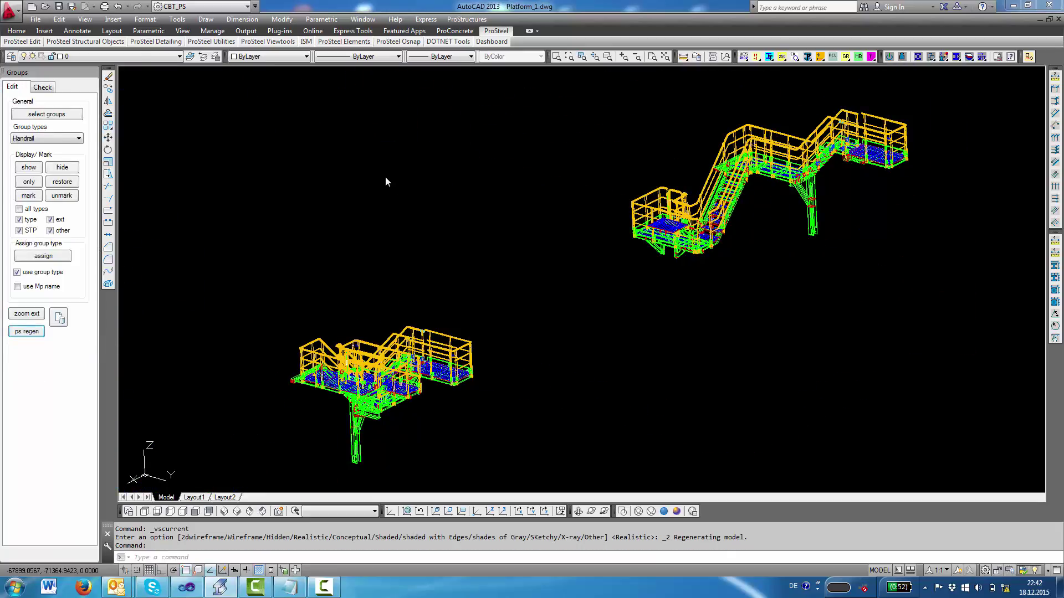
pyautogui.click(426, 177)
pyautogui.click(268, 41)
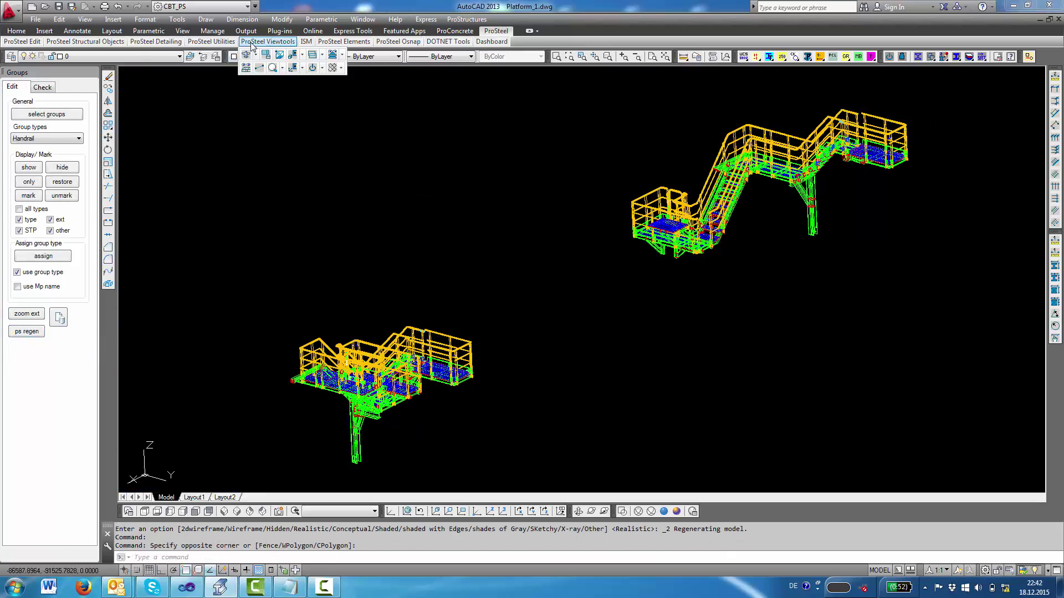
pyautogui.click(247, 55)
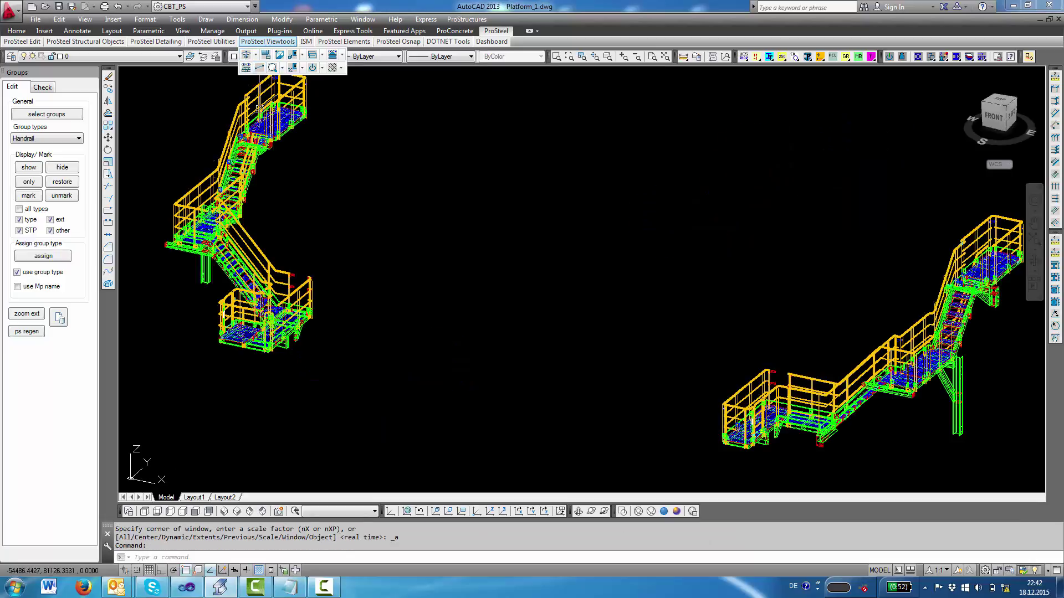
pyautogui.click(27, 313)
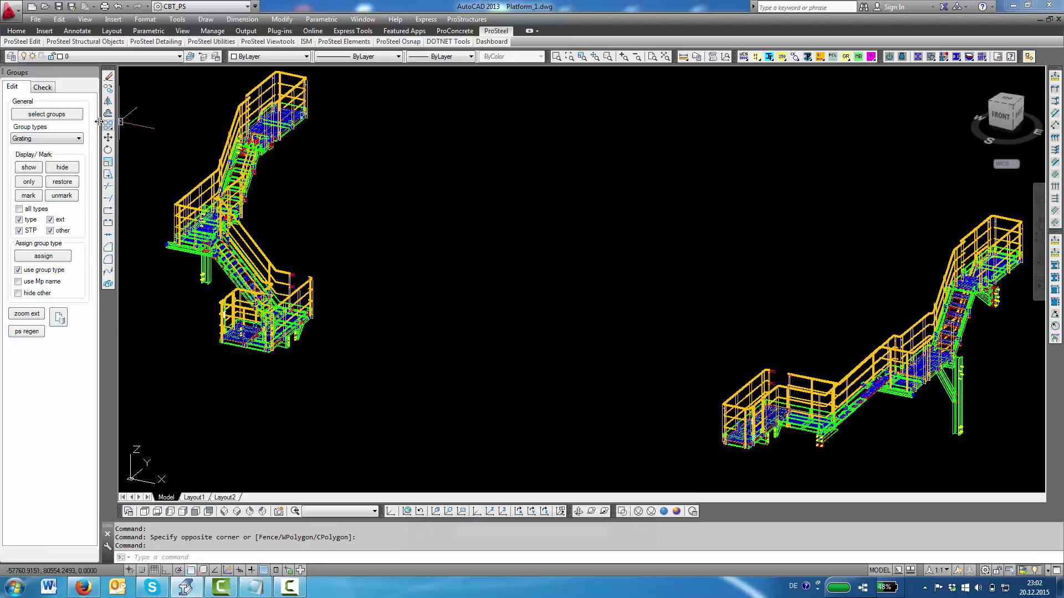
# Select all groups of the curved stair platform for editing, inspect its connections, and fit it to the view.
pyautogui.click(61, 114)
pyautogui.scroll(-2, 392, 180)
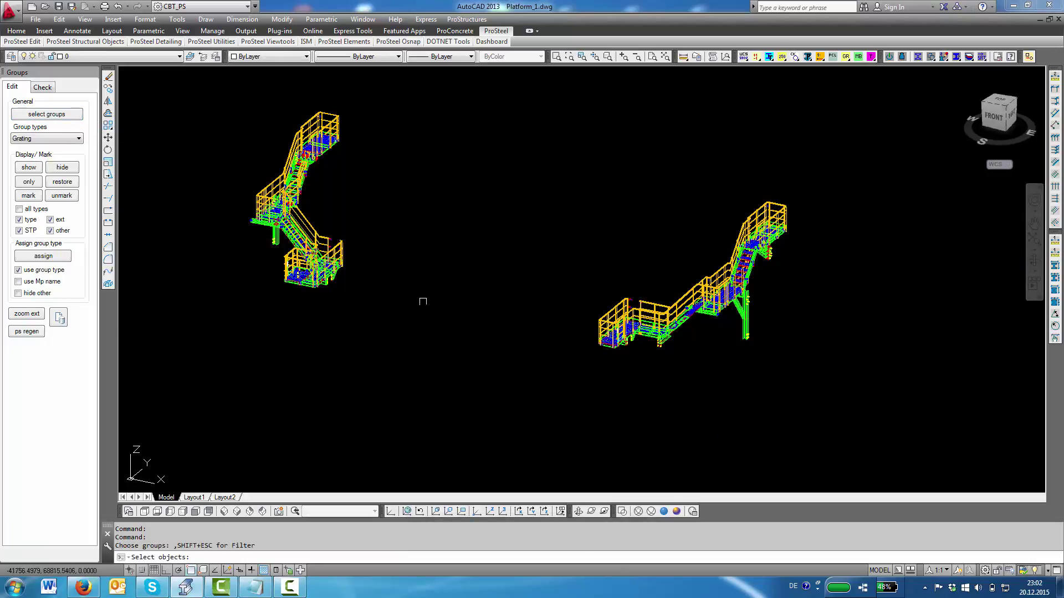
pyautogui.click(433, 333)
pyautogui.click(199, 84)
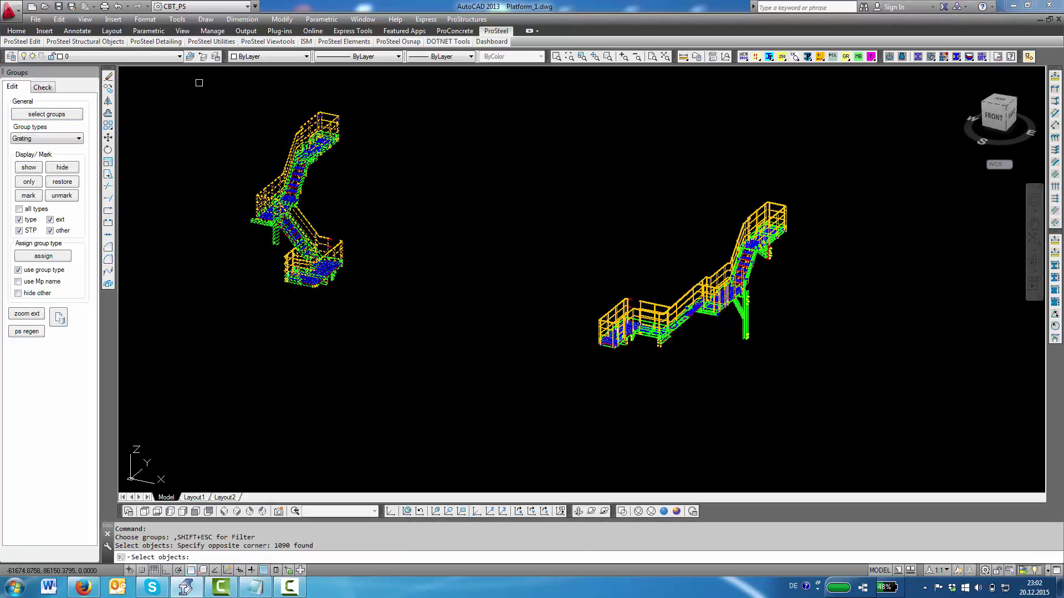
pyautogui.press('Return')
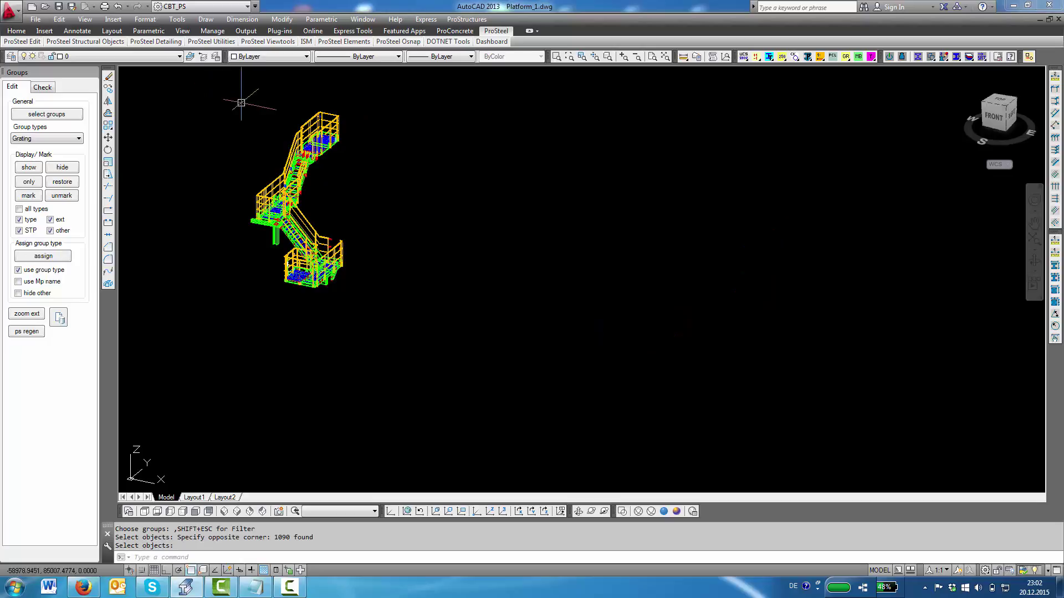
pyautogui.scroll(8, 329, 166)
pyautogui.scroll(6, 360, 197)
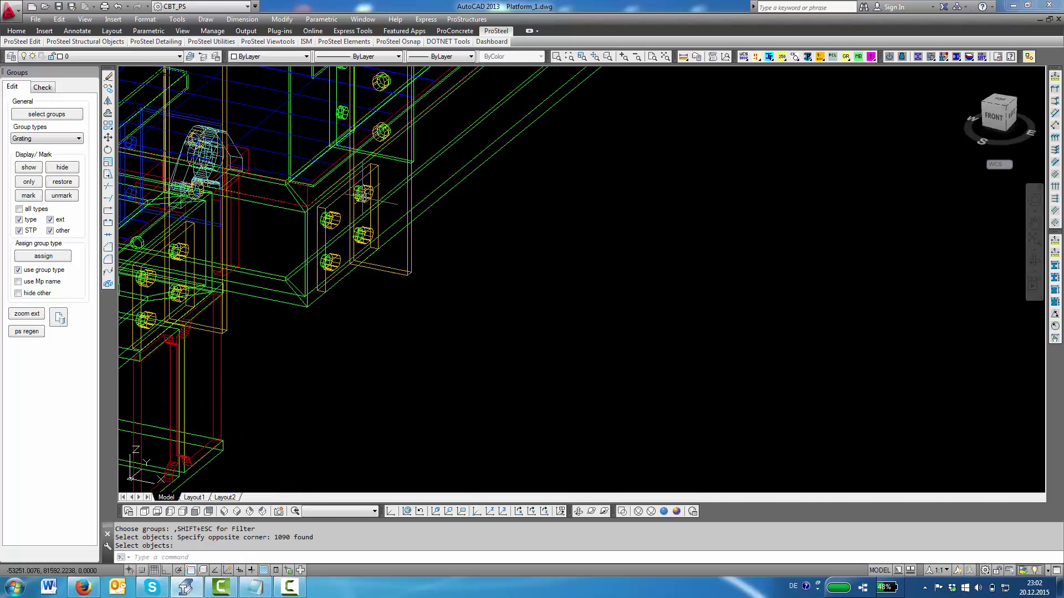
pyautogui.scroll(-2, 362, 198)
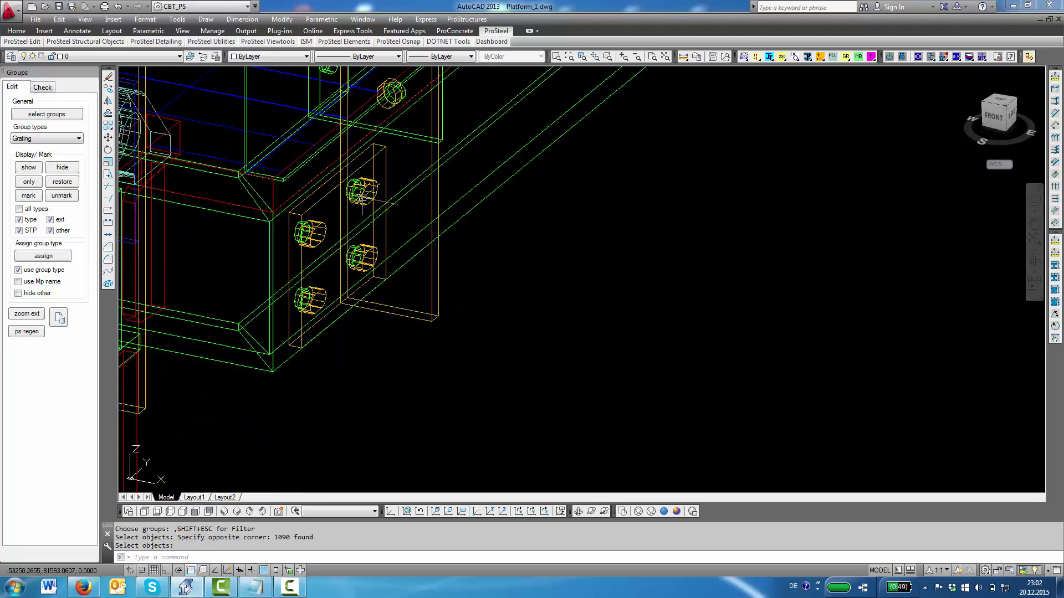
pyautogui.scroll(-8, 361, 197)
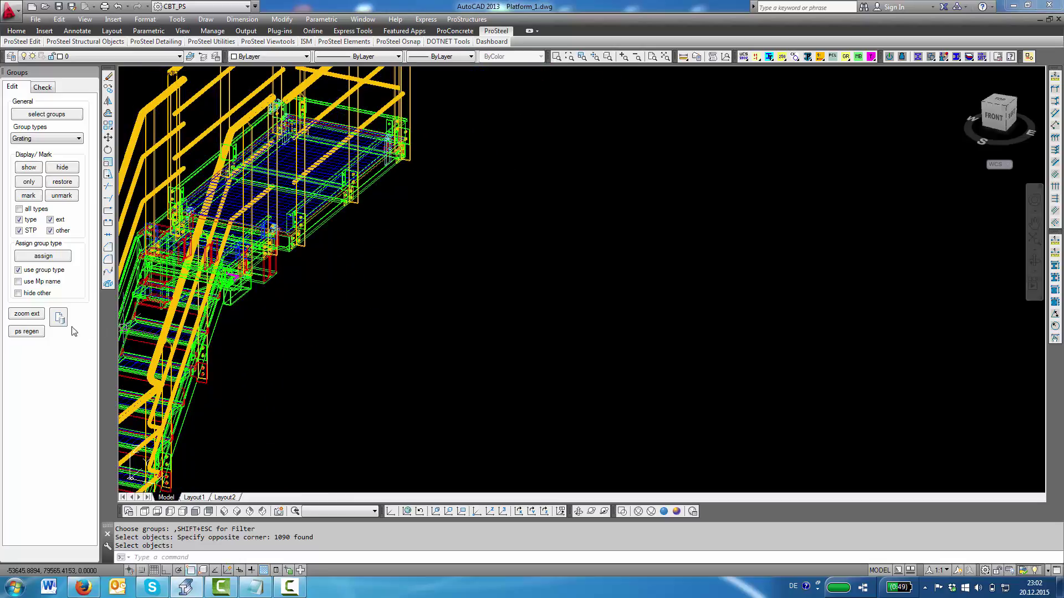
pyautogui.click(27, 314)
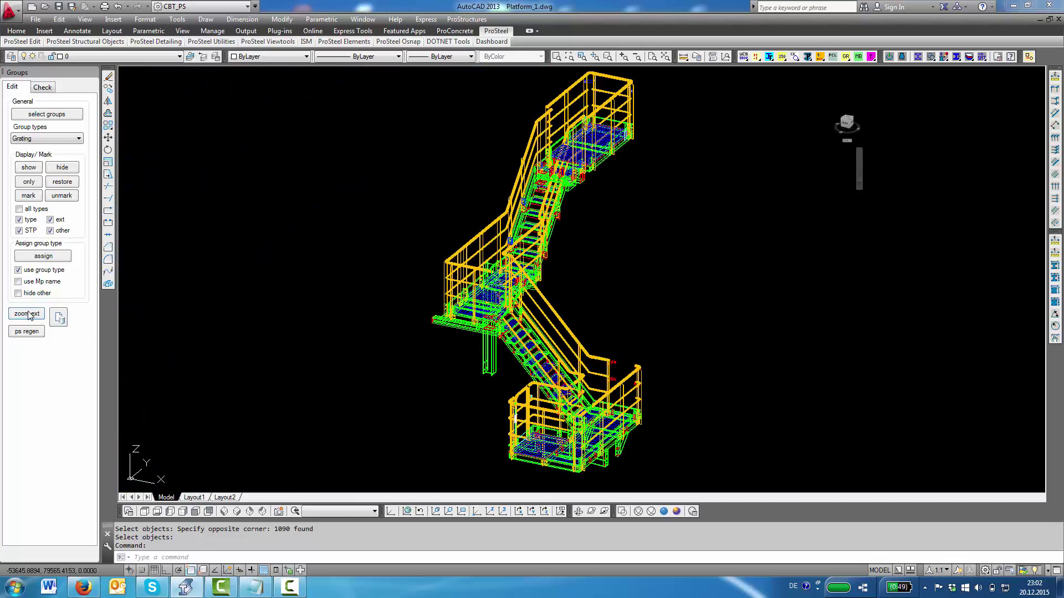
# Review the available group types and their definitions in the Nov_Pro_st3d.gnf group name file.
pyautogui.click(49, 139)
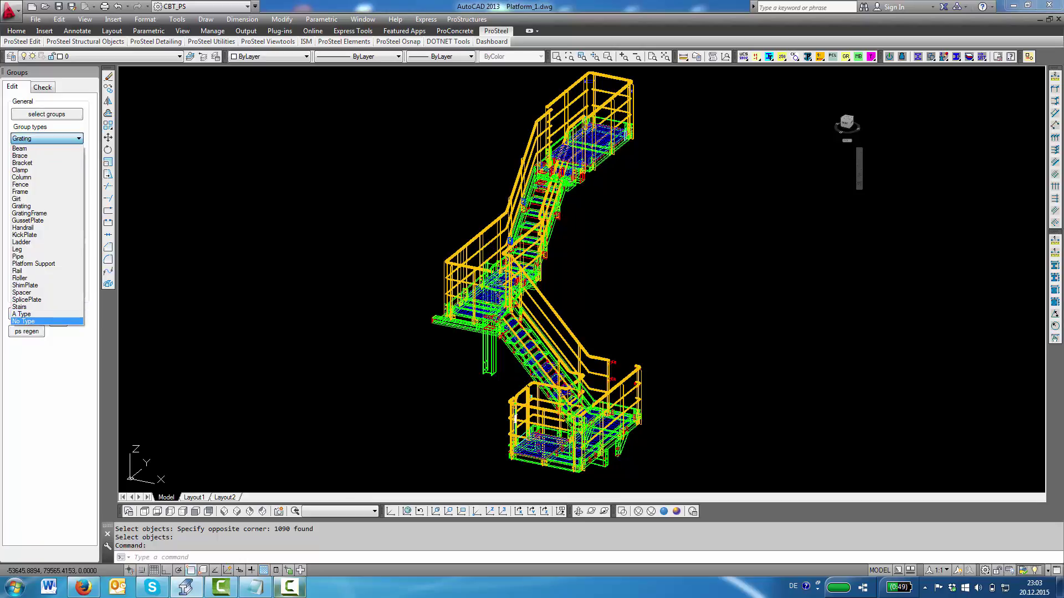
pyautogui.click(254, 587)
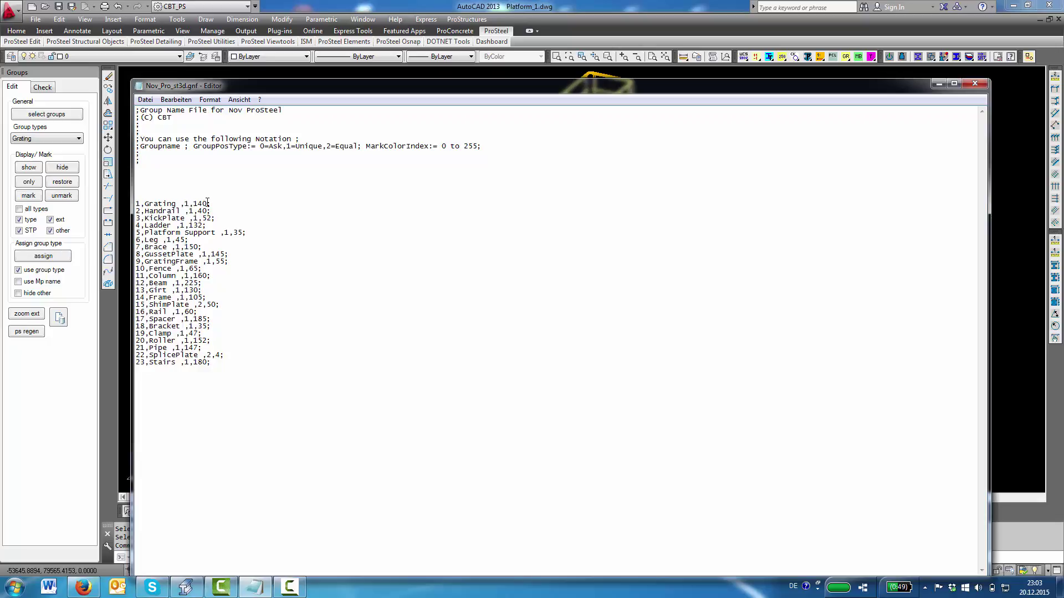
pyautogui.click(937, 84)
# Choose A Type as the group type and display only the groups of that type.
pyautogui.click(42, 140)
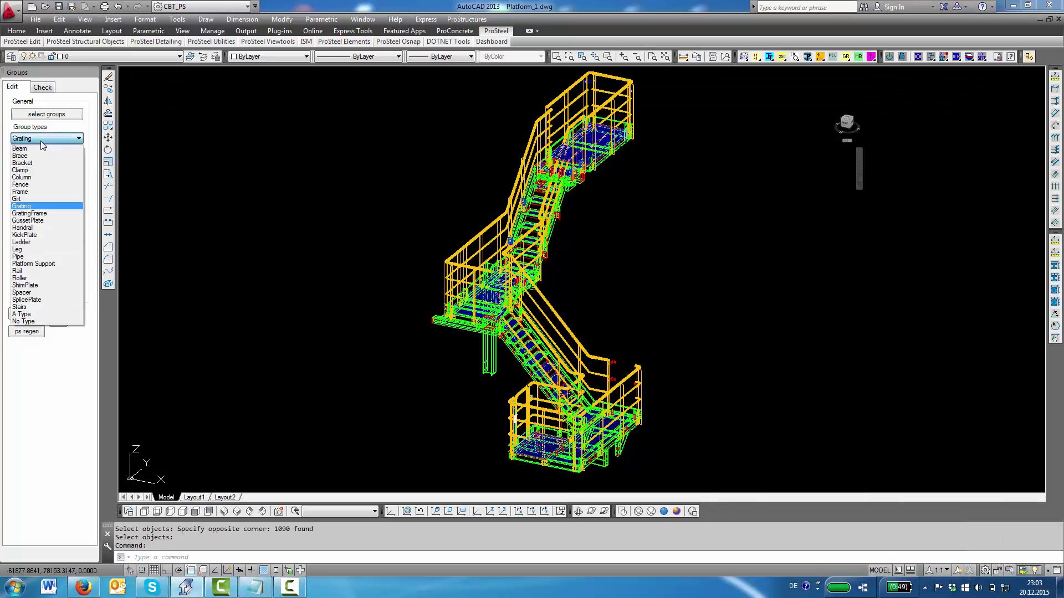
pyautogui.click(43, 314)
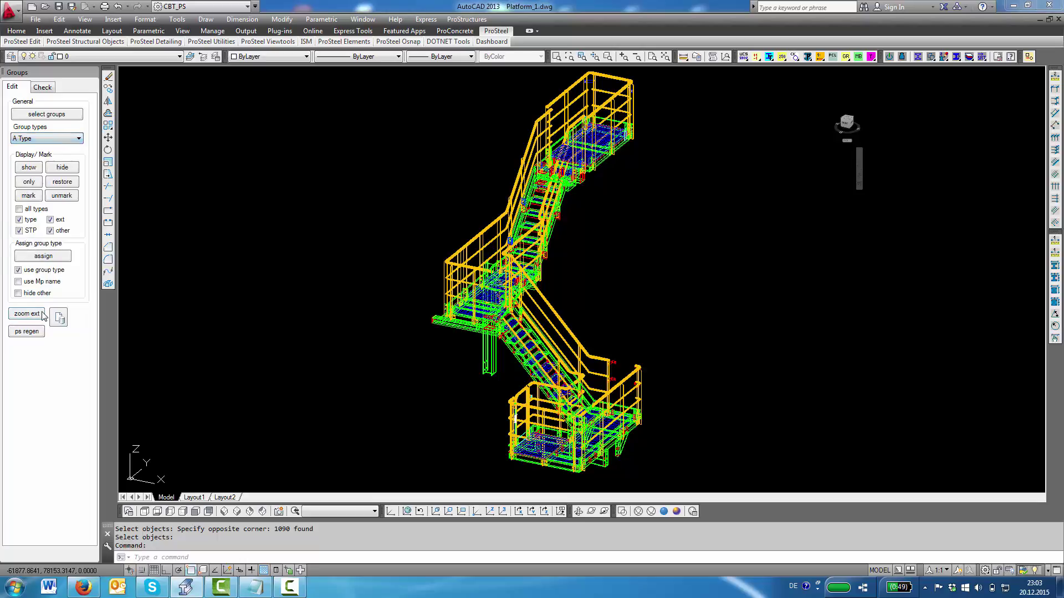
pyautogui.click(28, 183)
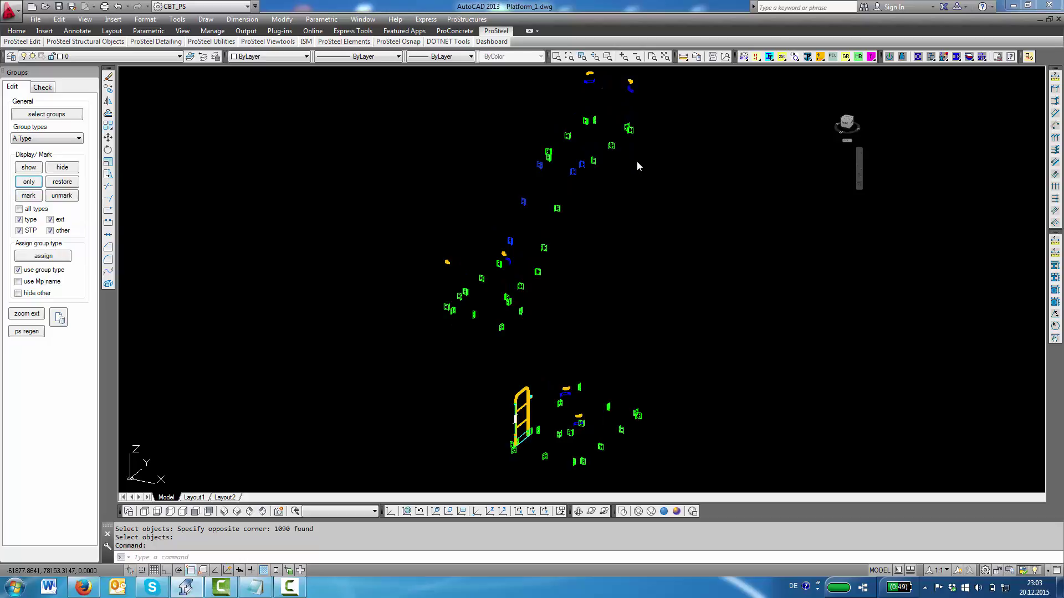
# Check the group data of one of the green angle brackets beside the upper stair in its PS properties.
pyautogui.click(630, 218)
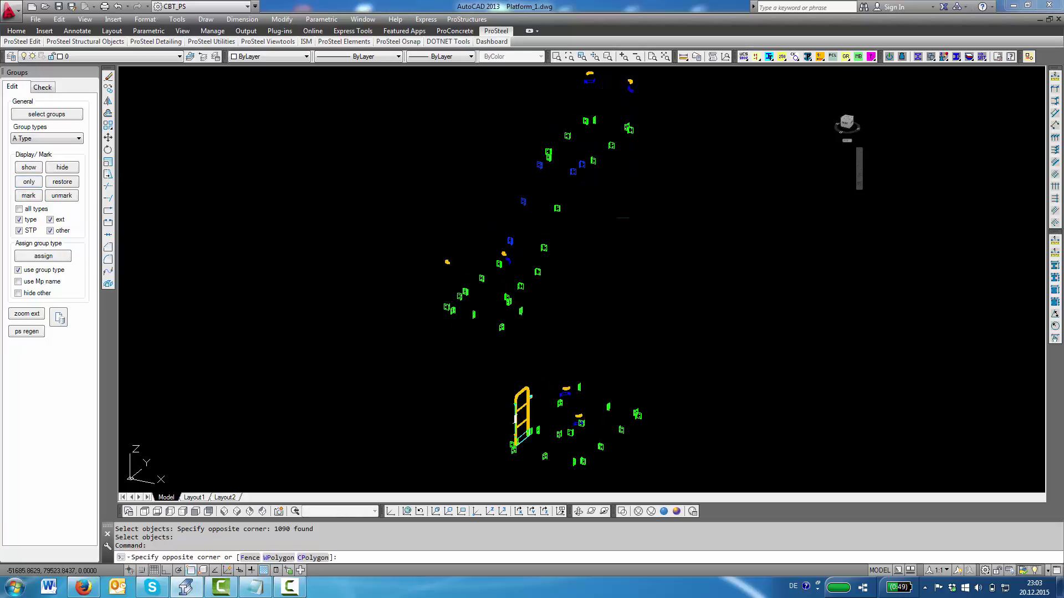
pyautogui.click(610, 226)
pyautogui.scroll(4, 566, 218)
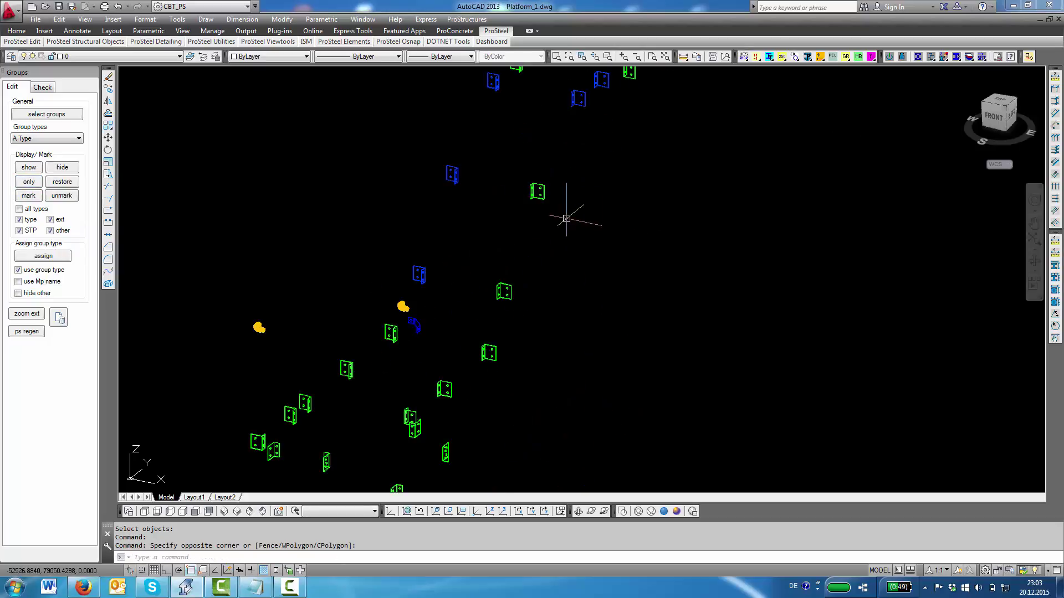
pyautogui.scroll(4, 544, 190)
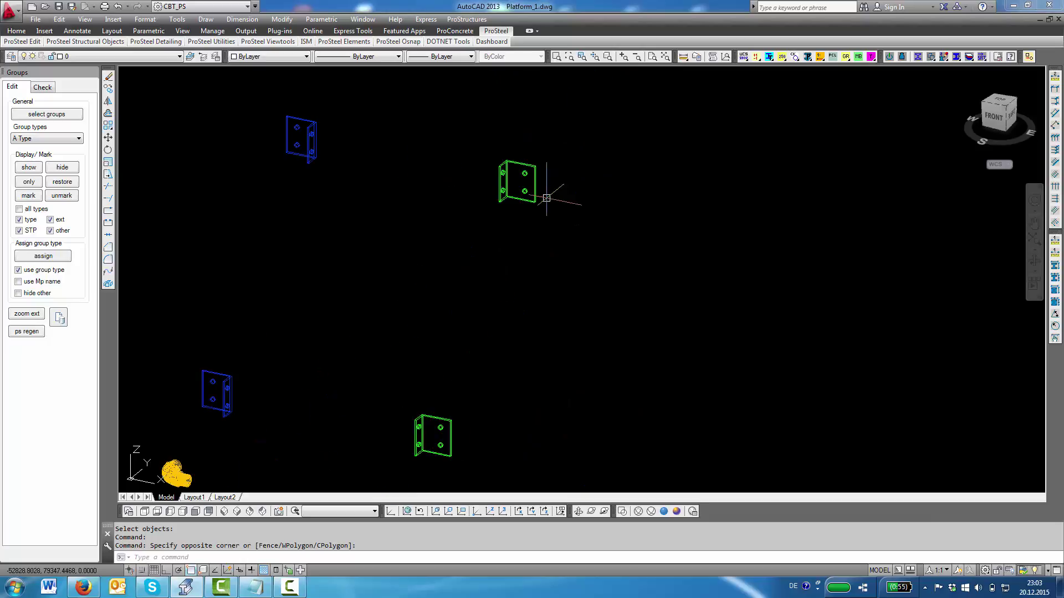
pyautogui.click(528, 173)
pyautogui.rightClick(523, 123)
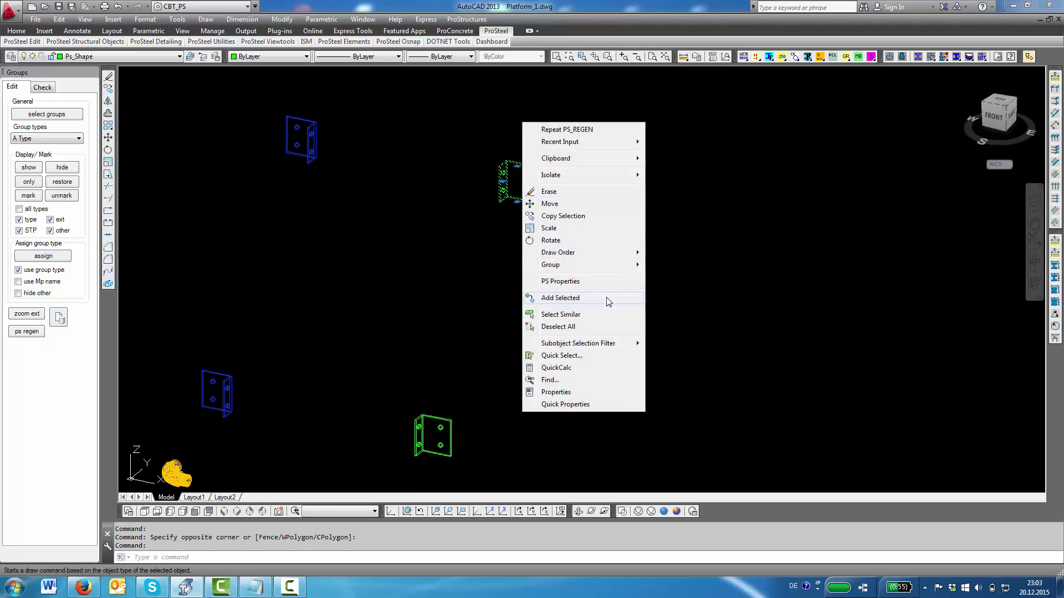
pyautogui.click(572, 282)
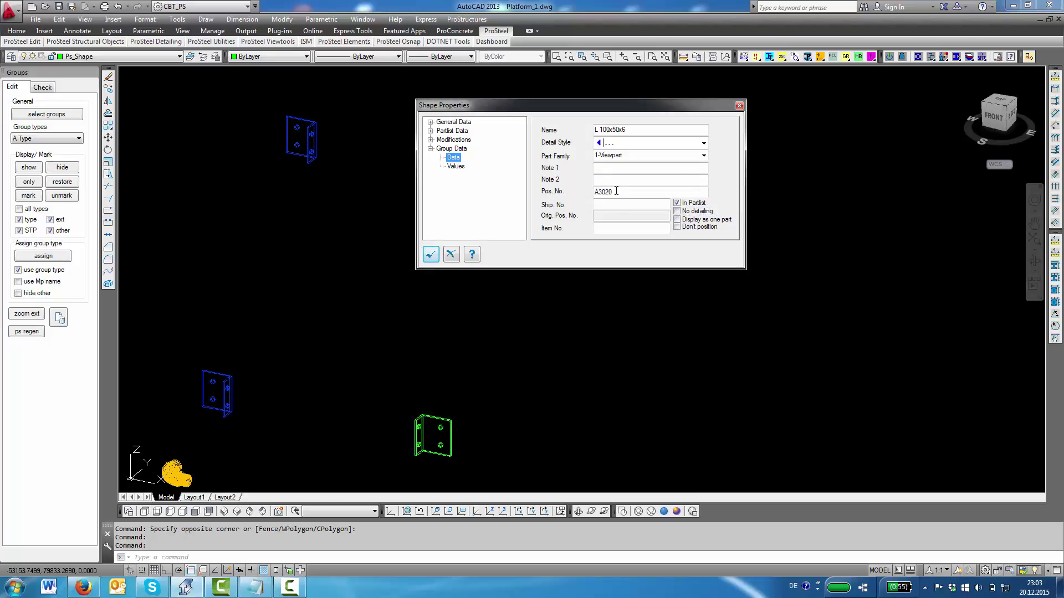
pyautogui.click(432, 254)
pyautogui.press('Escape')
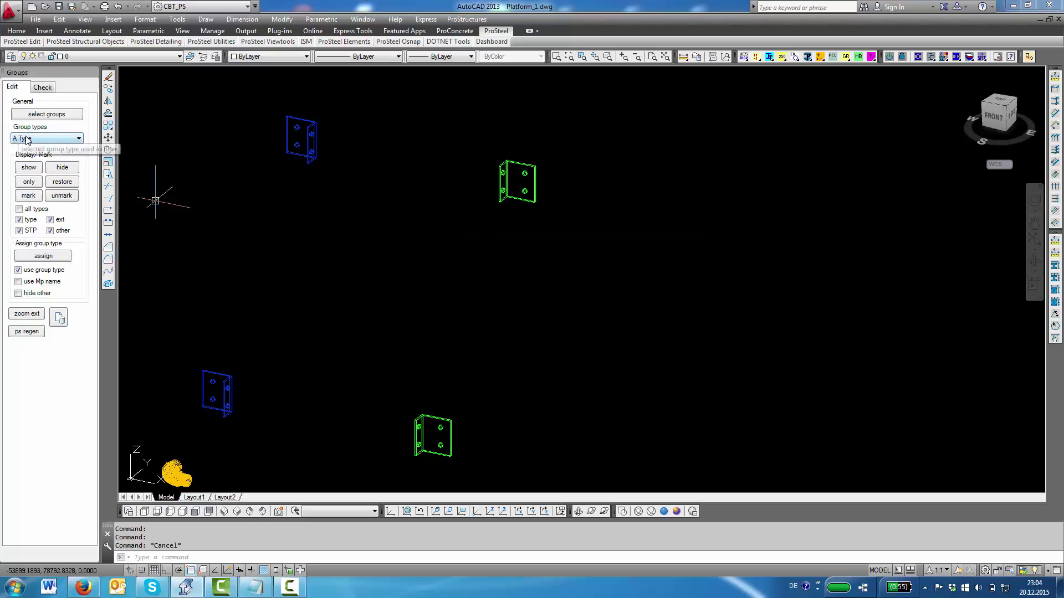
# Choose No Type as the group type, display only those groups, and fit them to the view.
pyautogui.click(26, 140)
pyautogui.click(28, 323)
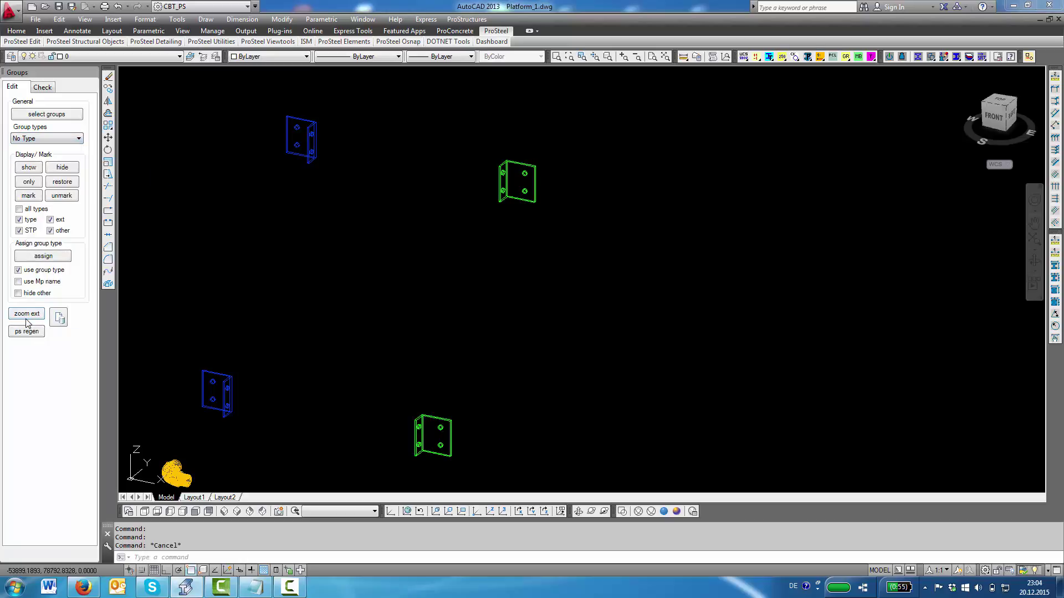
pyautogui.click(29, 182)
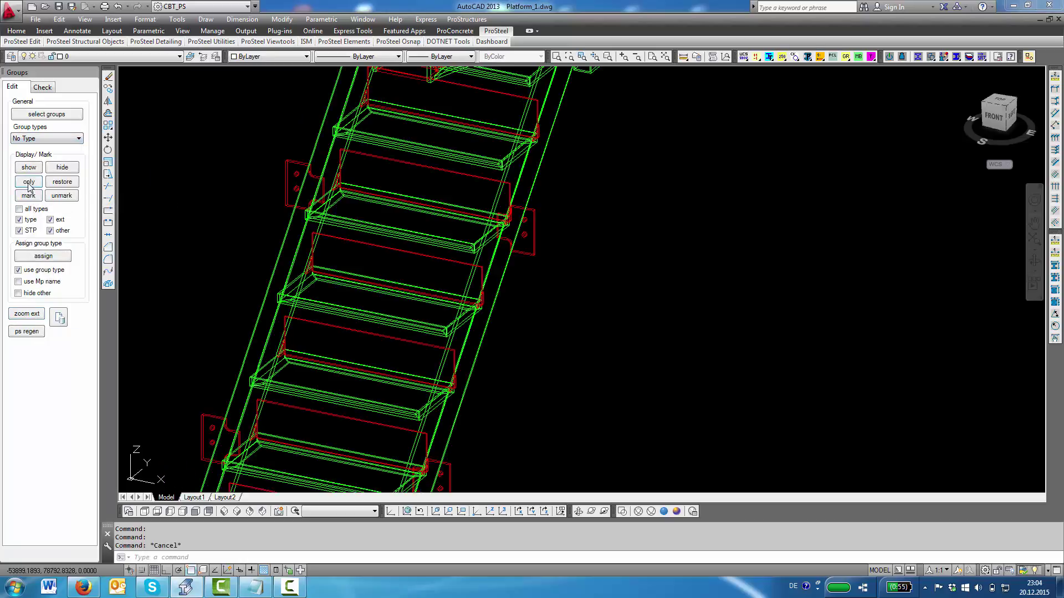
pyautogui.click(563, 253)
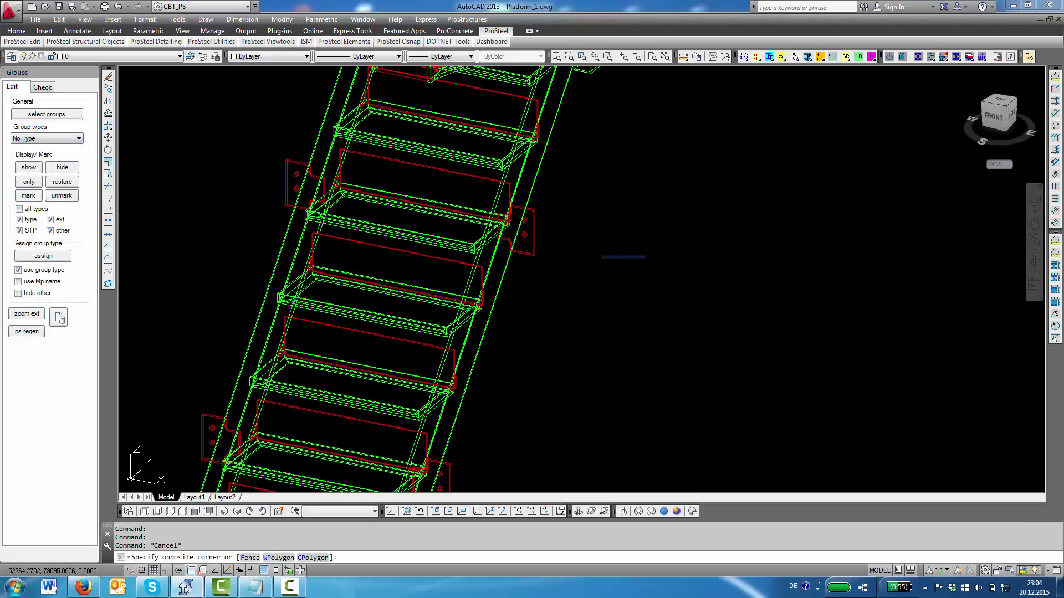
pyautogui.click(35, 316)
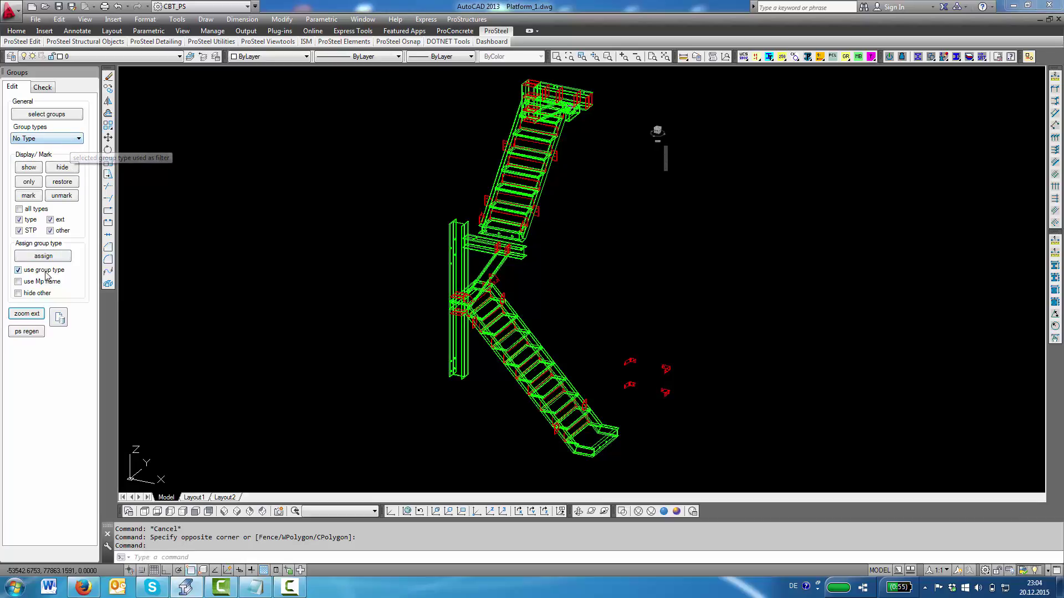
# Choose Brace as the group type used for filtering.
pyautogui.click(62, 167)
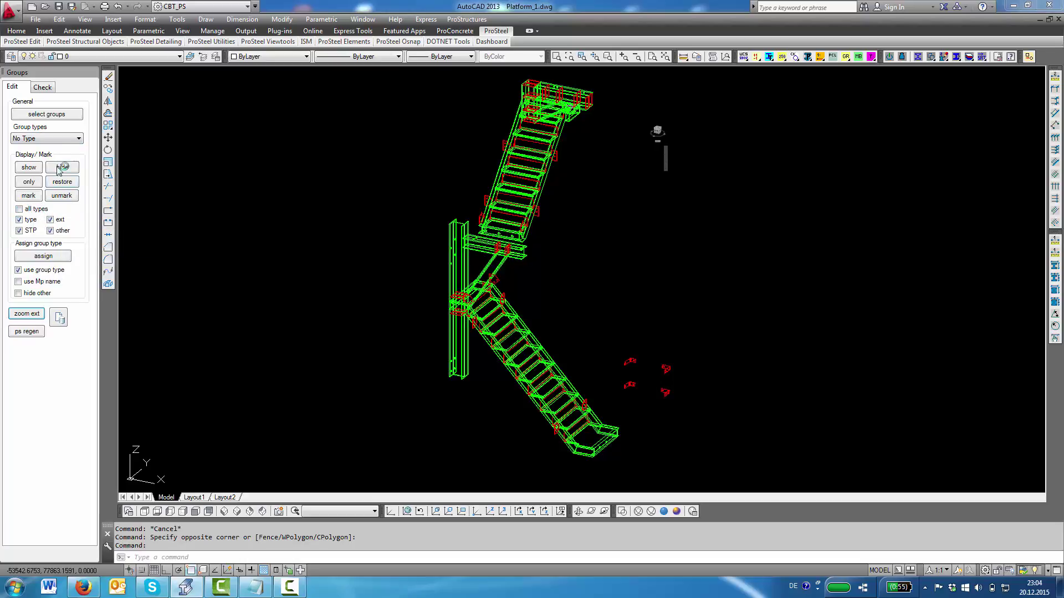
pyautogui.click(42, 140)
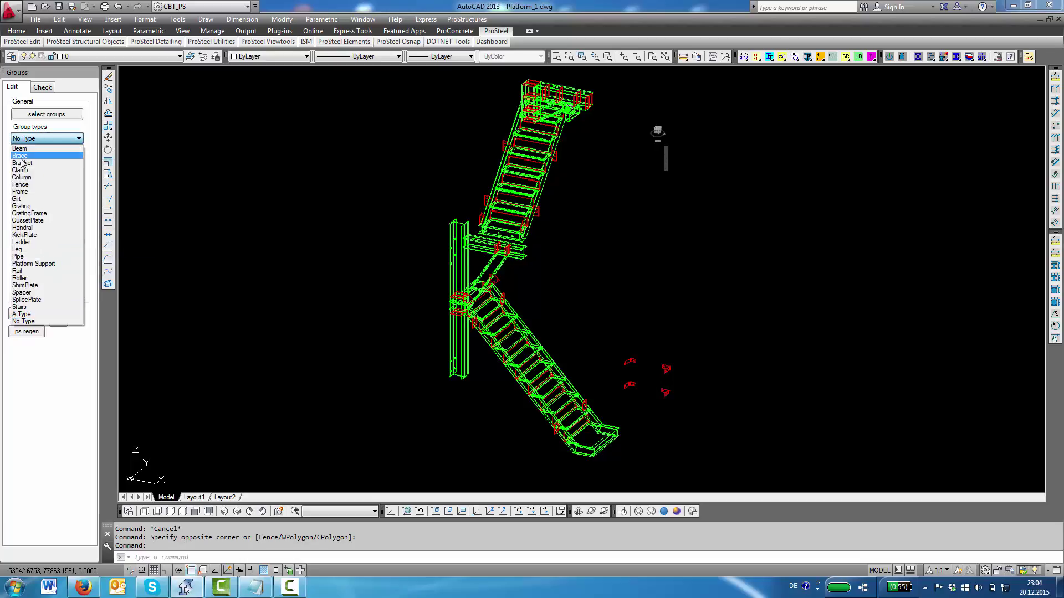
pyautogui.click(20, 156)
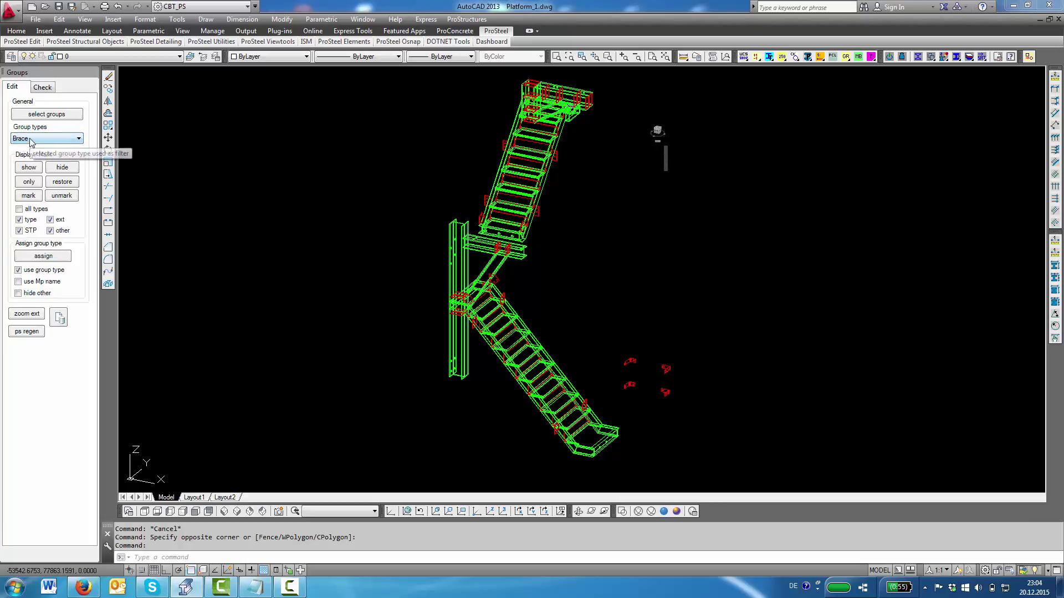
# Turn the all types filter on and back off, and look through the list of group types.
pyautogui.click(20, 210)
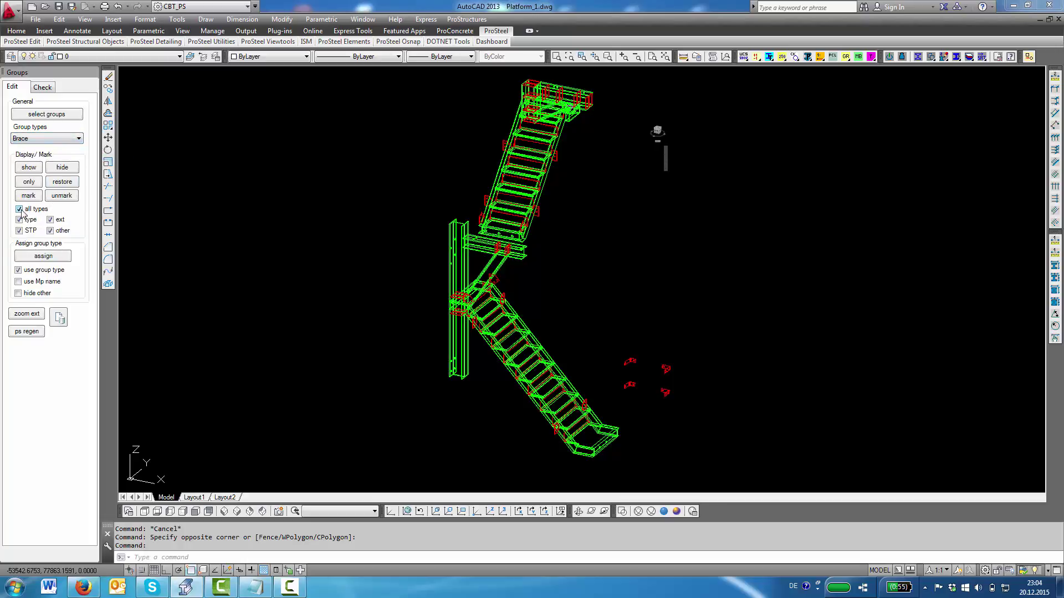
pyautogui.click(55, 142)
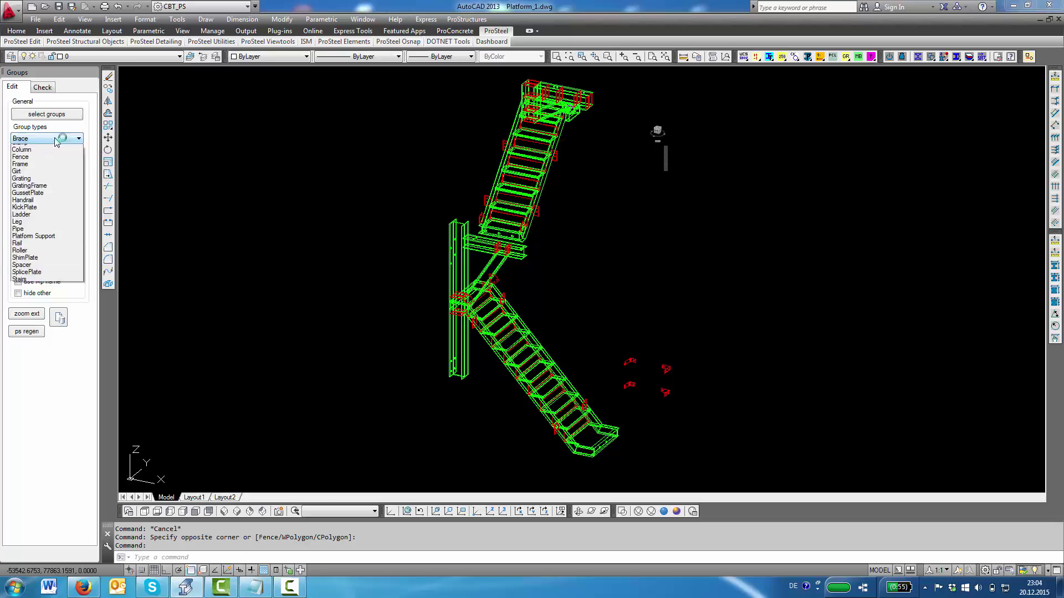
pyautogui.click(192, 142)
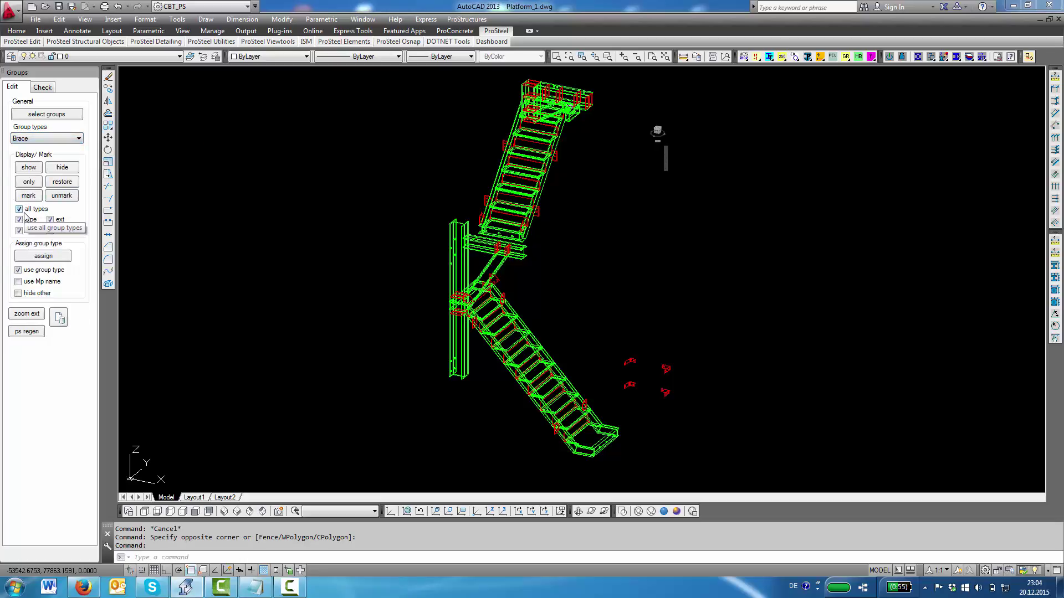
pyautogui.click(19, 209)
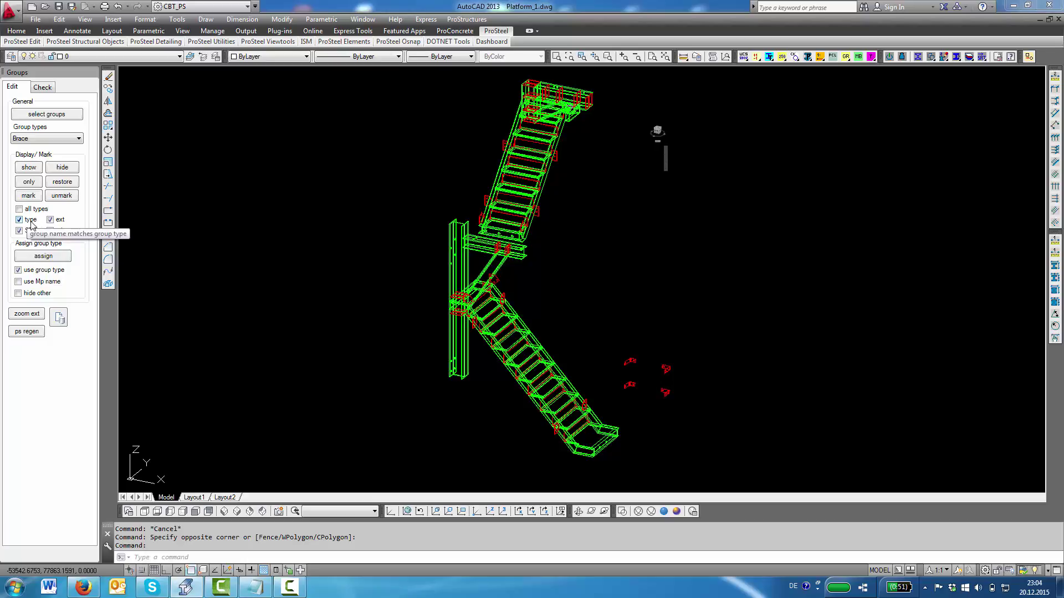
pyautogui.click(31, 139)
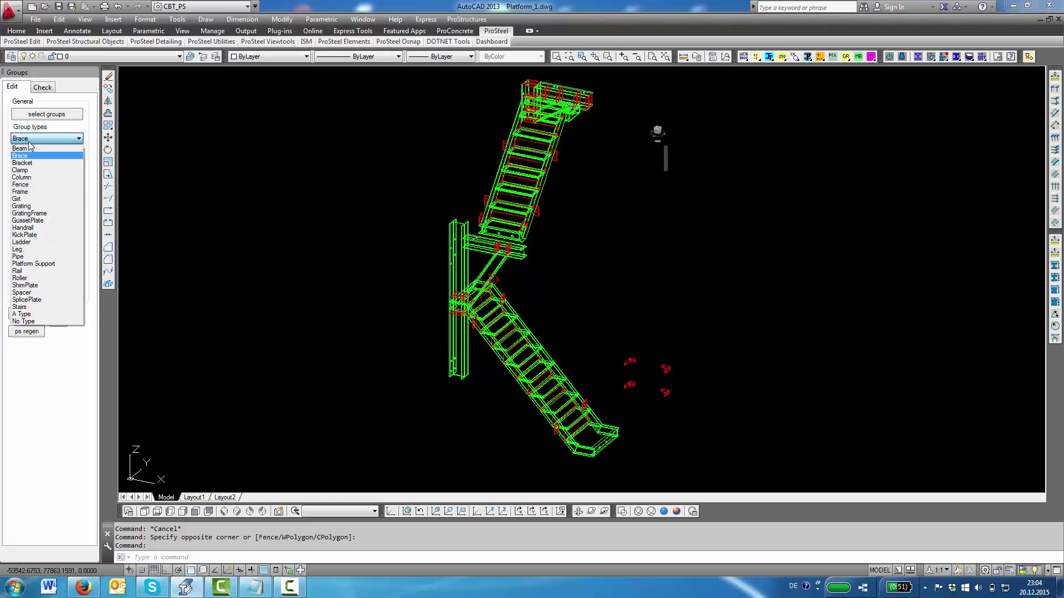
pyautogui.click(194, 157)
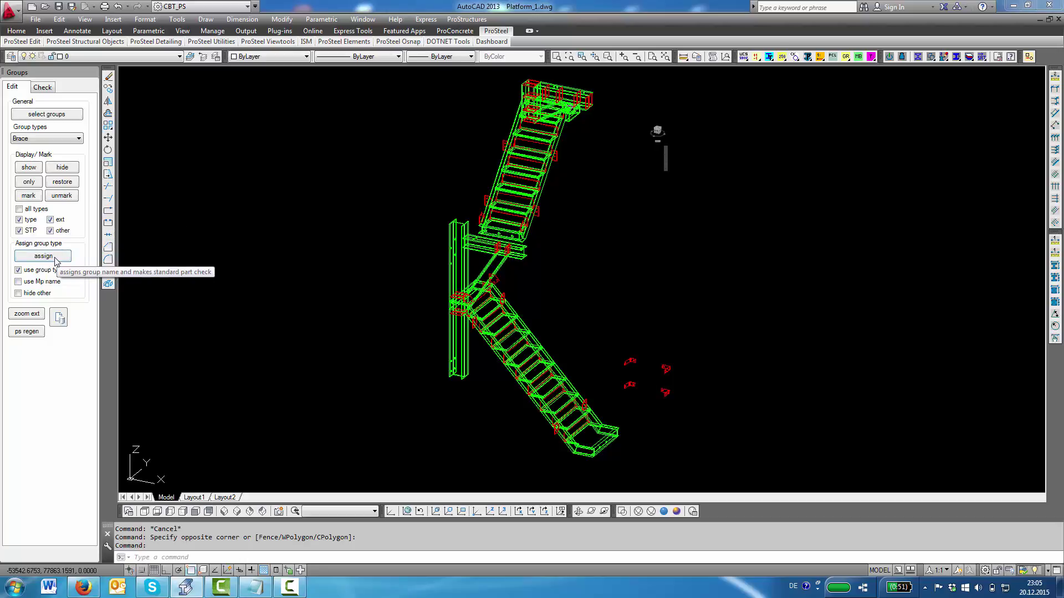
# Restore all groups and assign group names to the whole stair platform using the Mp name.
pyautogui.click(62, 182)
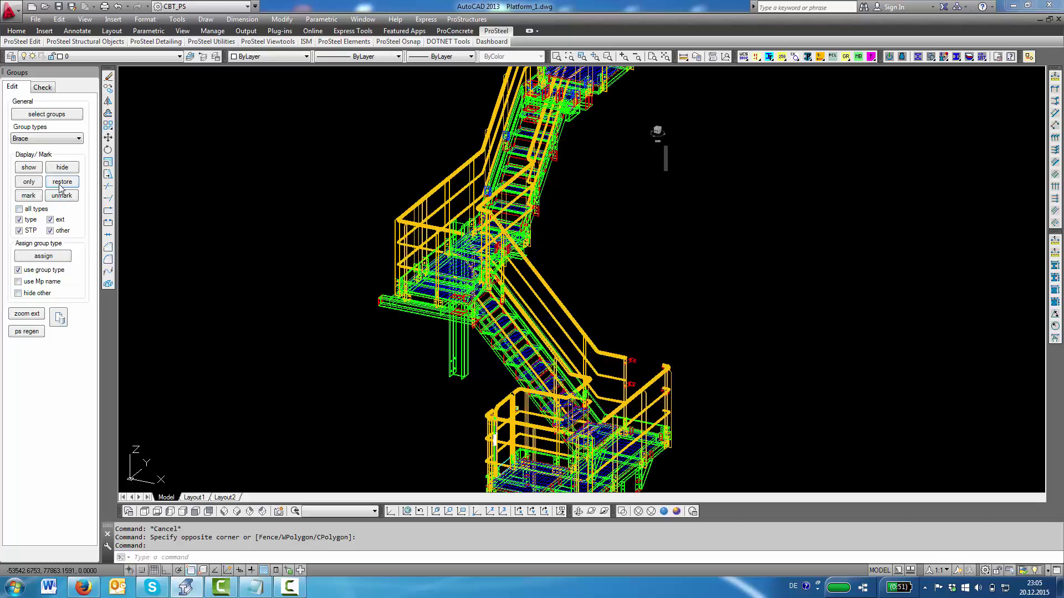
pyautogui.click(18, 282)
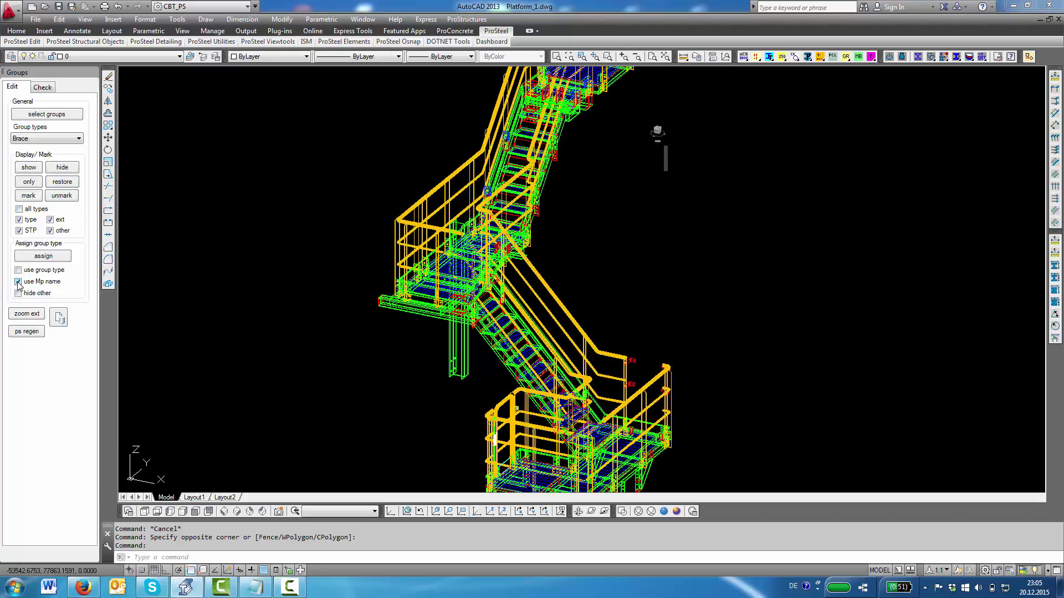
pyautogui.click(34, 315)
pyautogui.click(43, 256)
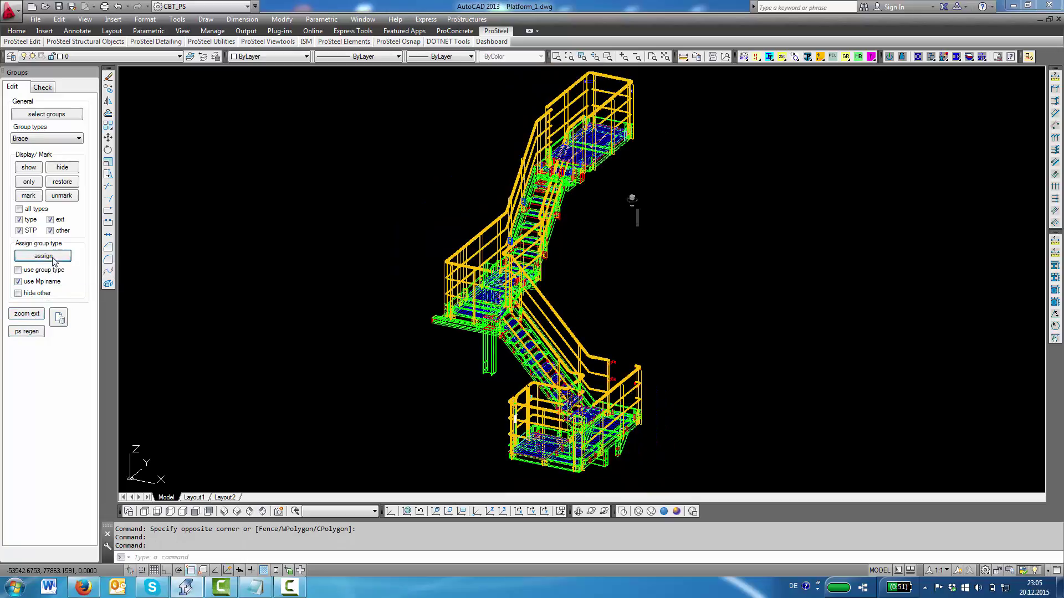
pyautogui.click(697, 482)
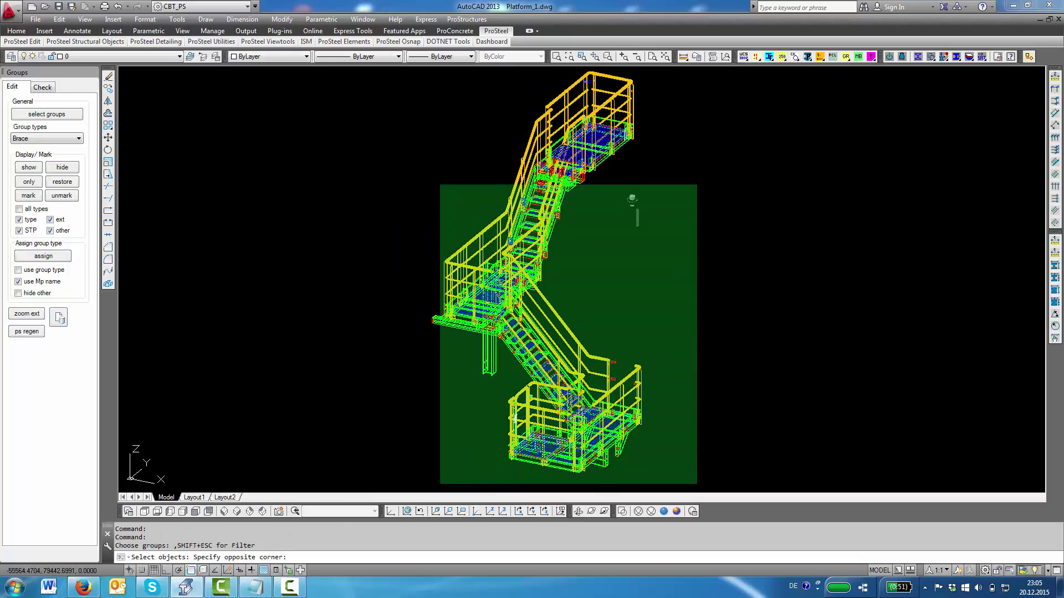
pyautogui.click(442, 72)
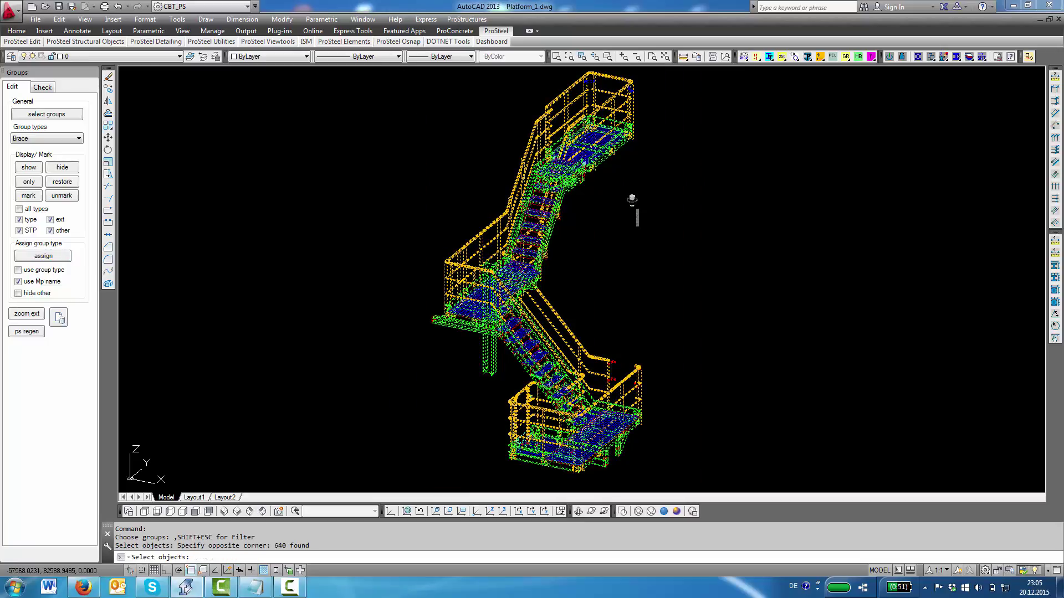
pyautogui.press('Return')
pyautogui.click(517, 337)
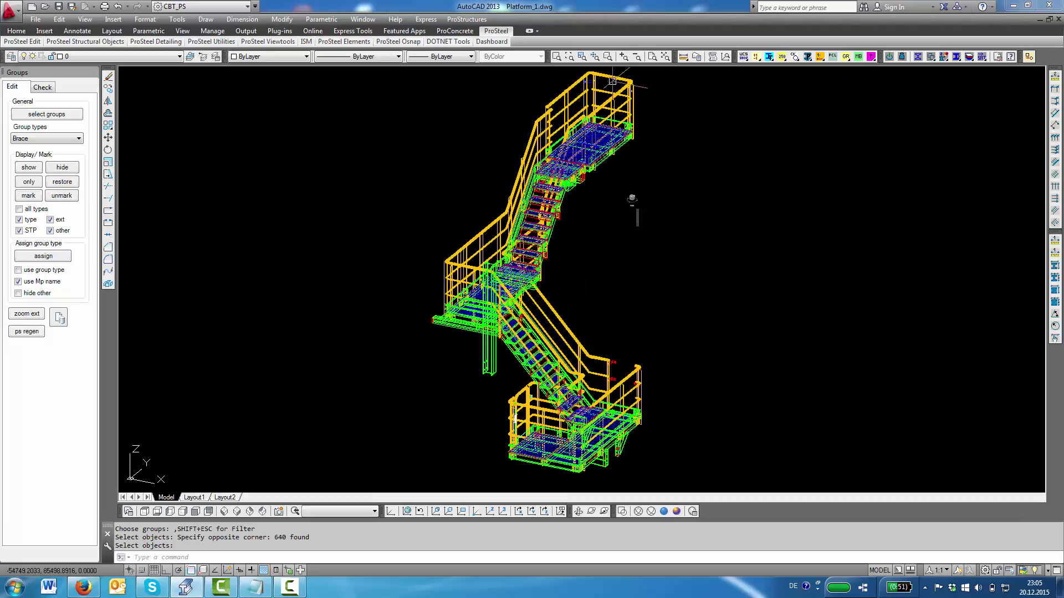
pyautogui.press('Return')
# Compare the group data and partlist data names of the uppermost handrail pipe in its PS properties.
pyautogui.click(610, 77)
pyautogui.rightClick(682, 92)
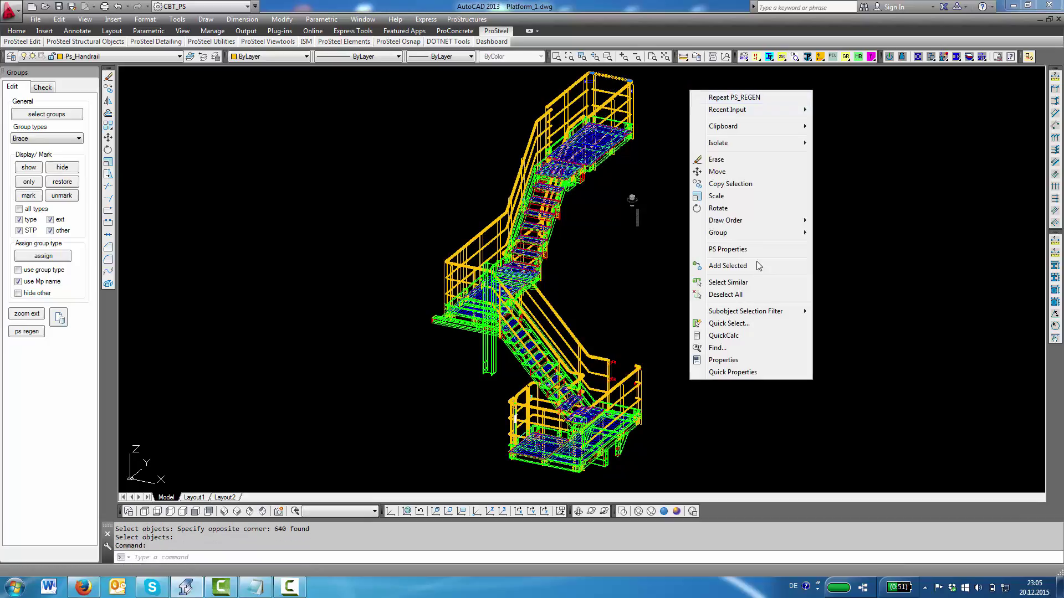
pyautogui.click(736, 256)
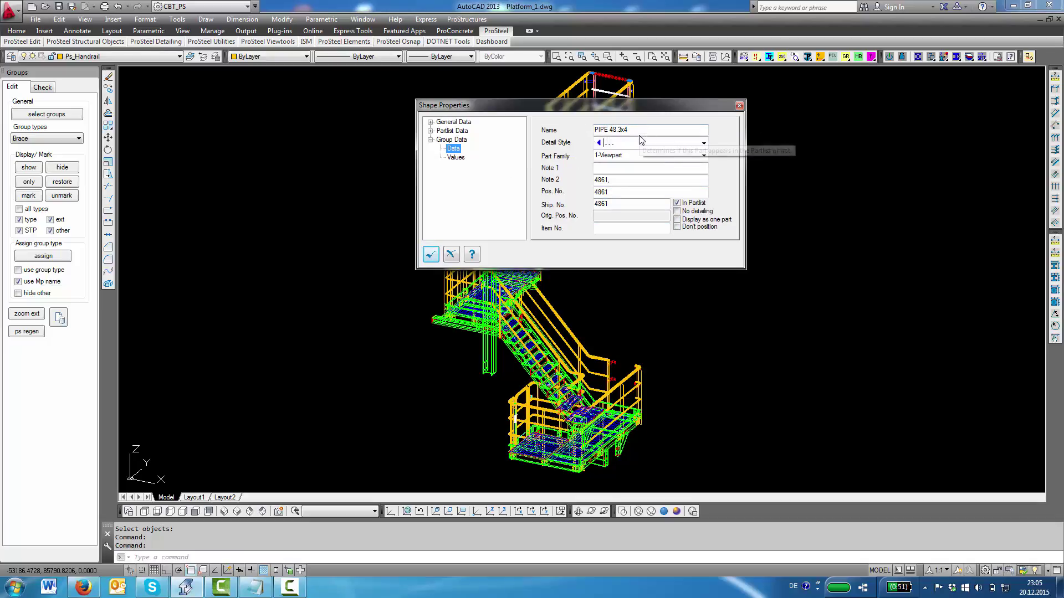
pyautogui.click(431, 131)
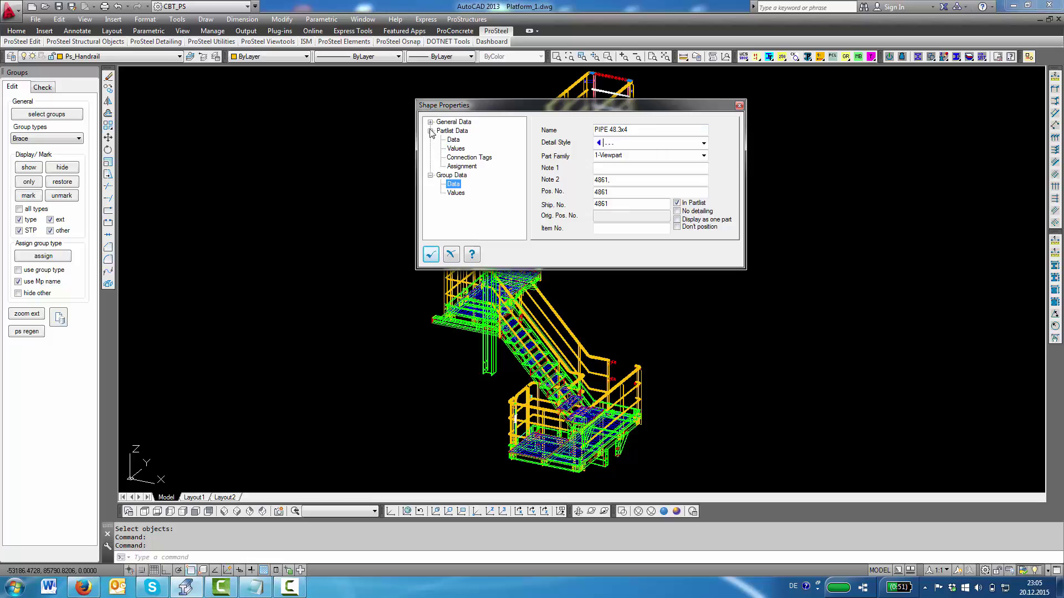
pyautogui.click(453, 141)
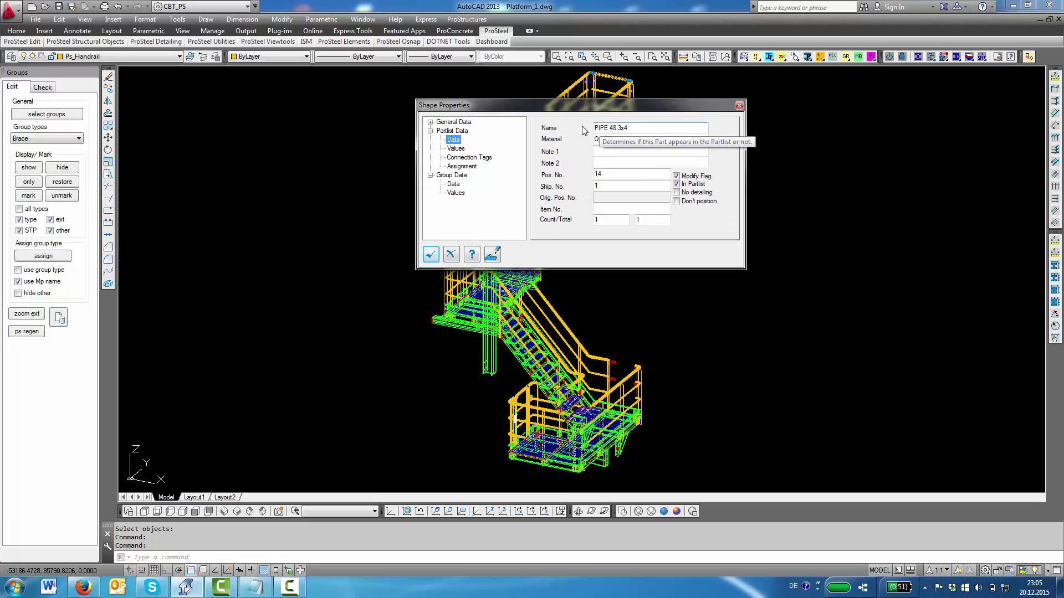
pyautogui.click(451, 256)
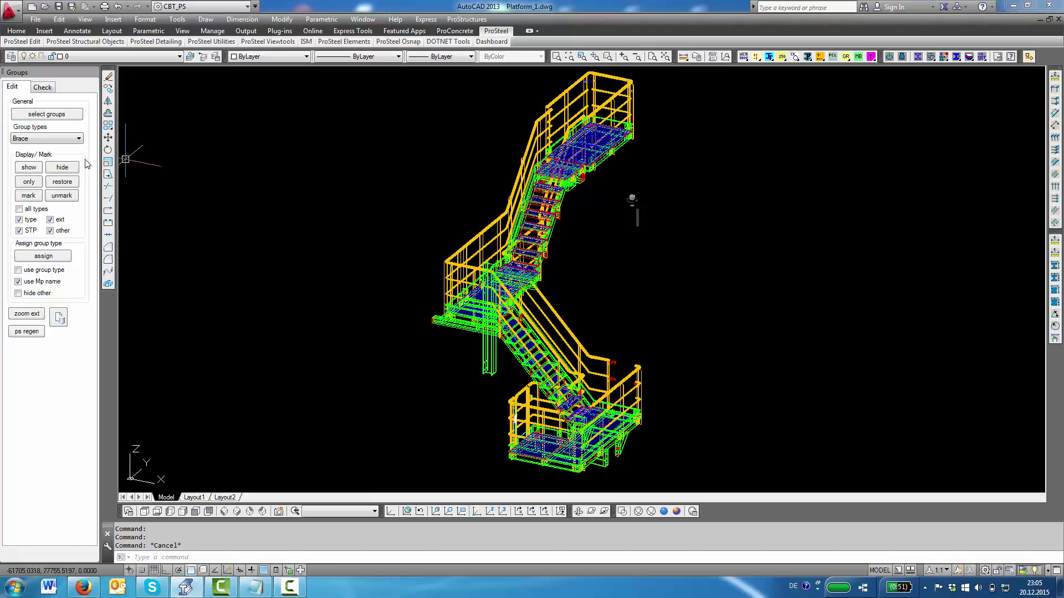
# Filter across all group types with the exact type match excluded, and display only the remaining groups.
pyautogui.click(48, 139)
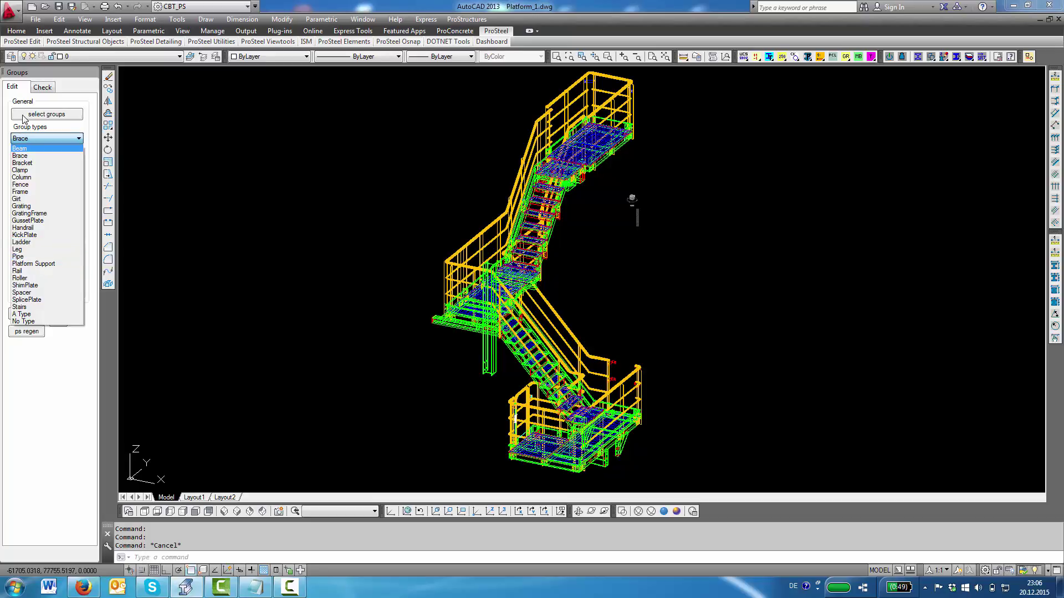
pyautogui.click(215, 136)
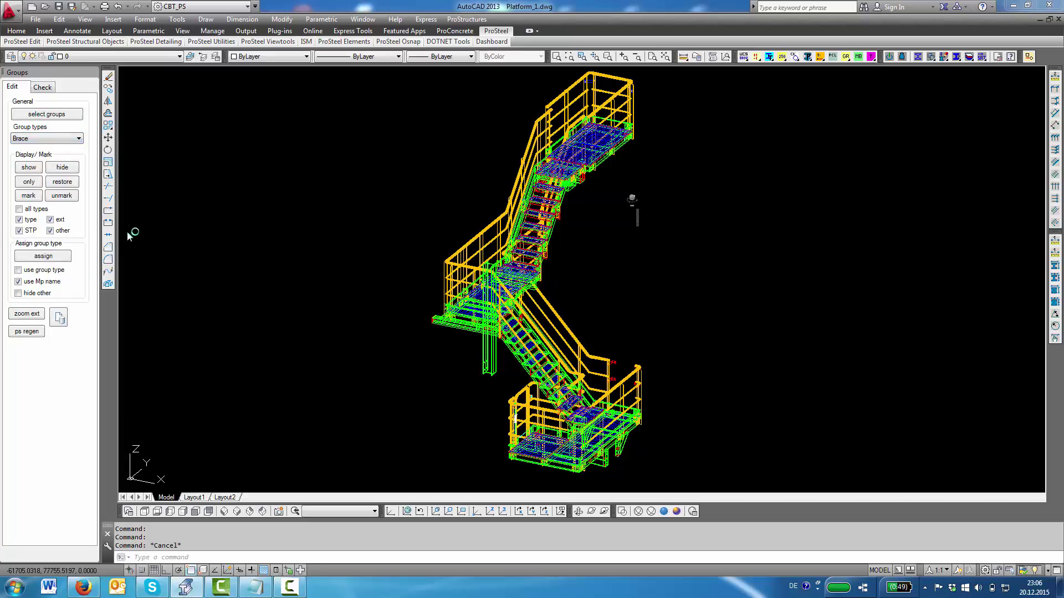
pyautogui.click(19, 209)
pyautogui.click(20, 220)
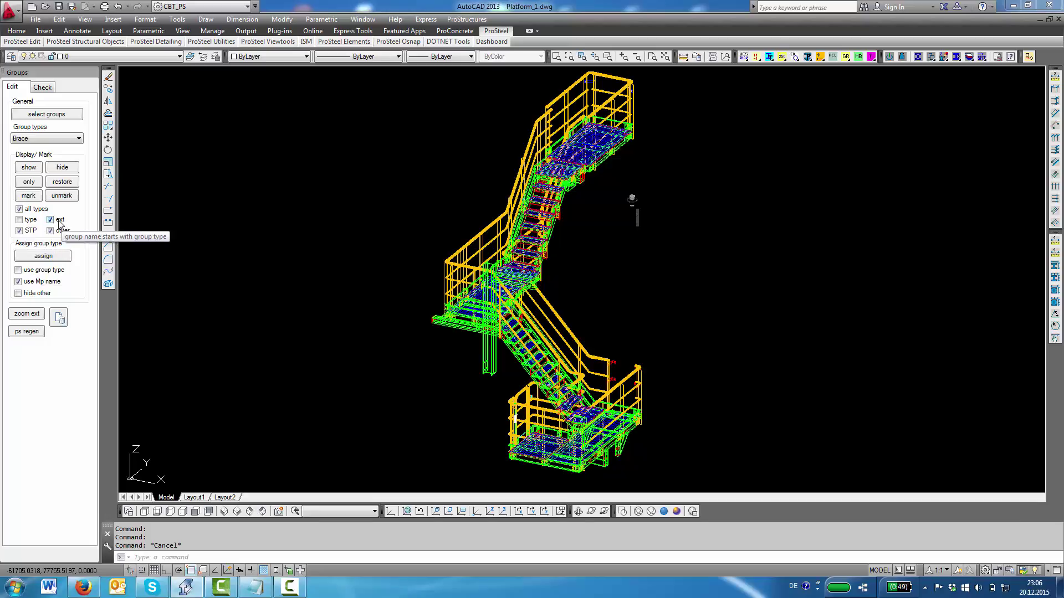
pyautogui.click(28, 183)
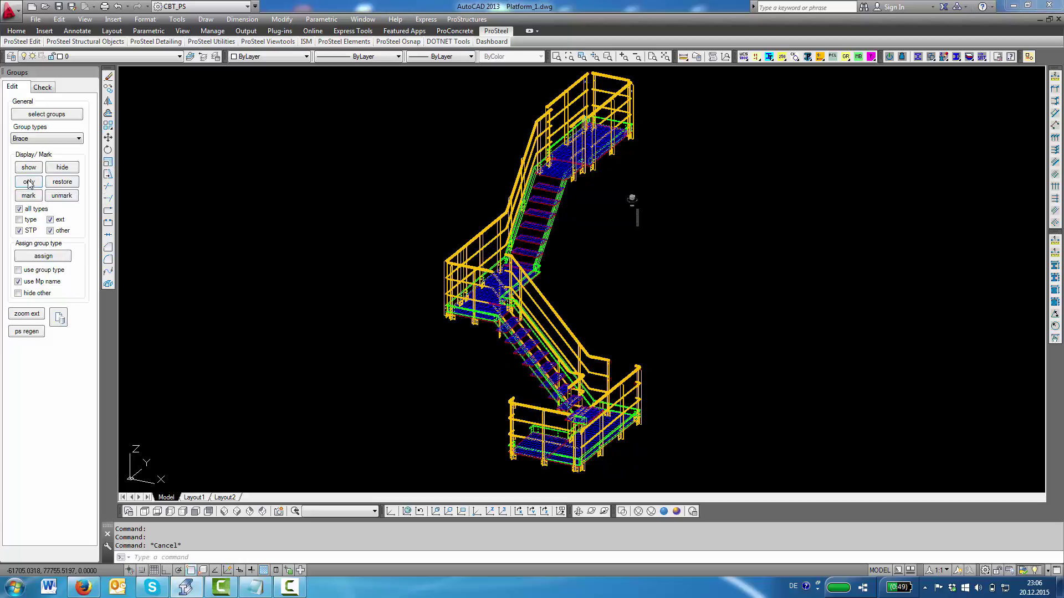
pyautogui.click(641, 183)
pyautogui.scroll(2, 637, 182)
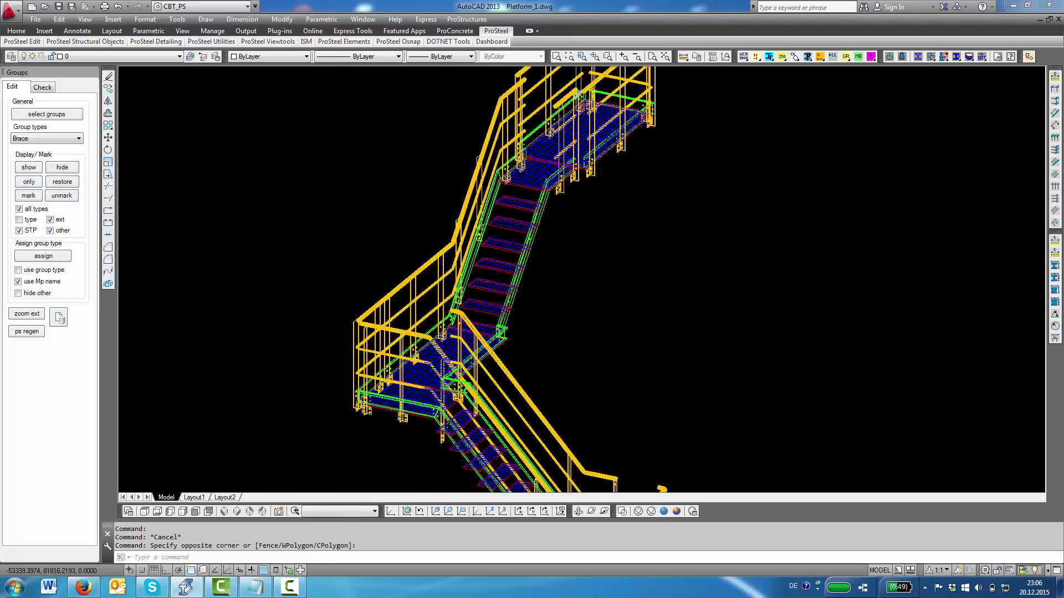
# Filter for the exact Grating group type instead of all types, enable group type naming, and display only the grating groups.
pyautogui.scroll(3, 312, 206)
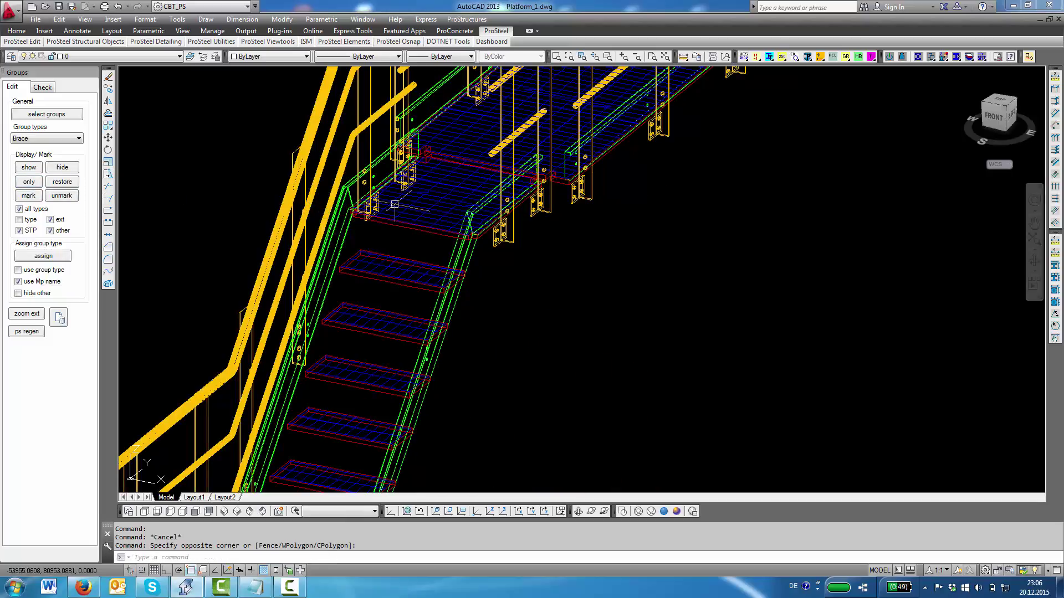
pyautogui.scroll(-5, 432, 214)
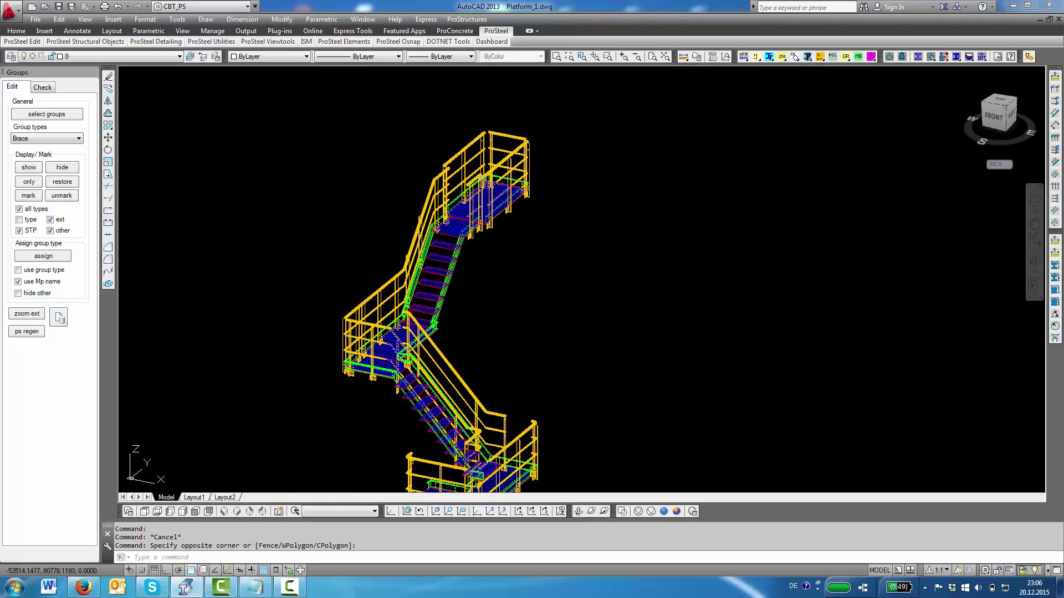
pyautogui.click(61, 140)
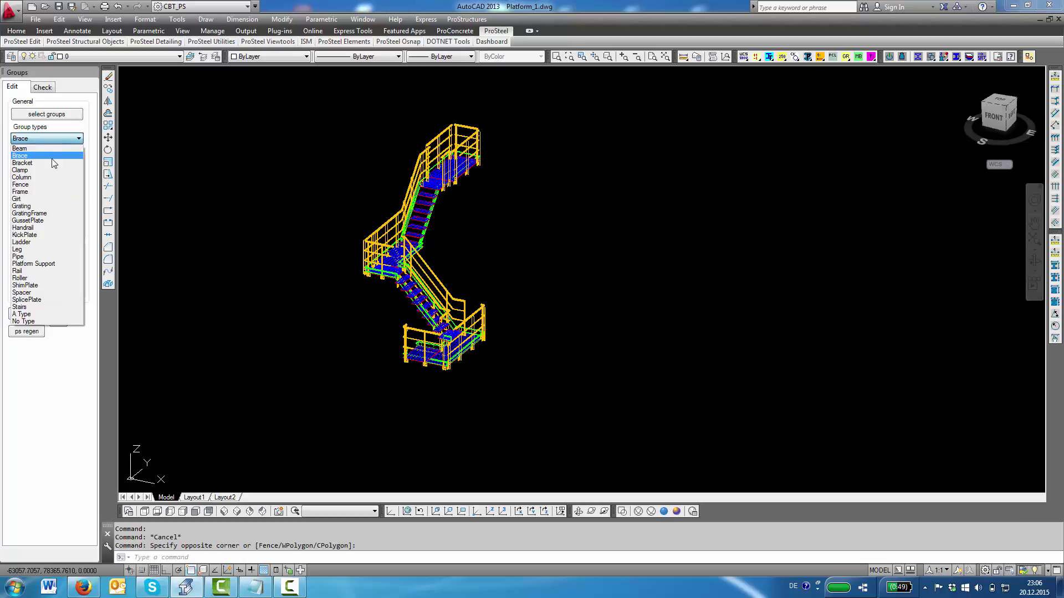
pyautogui.click(33, 206)
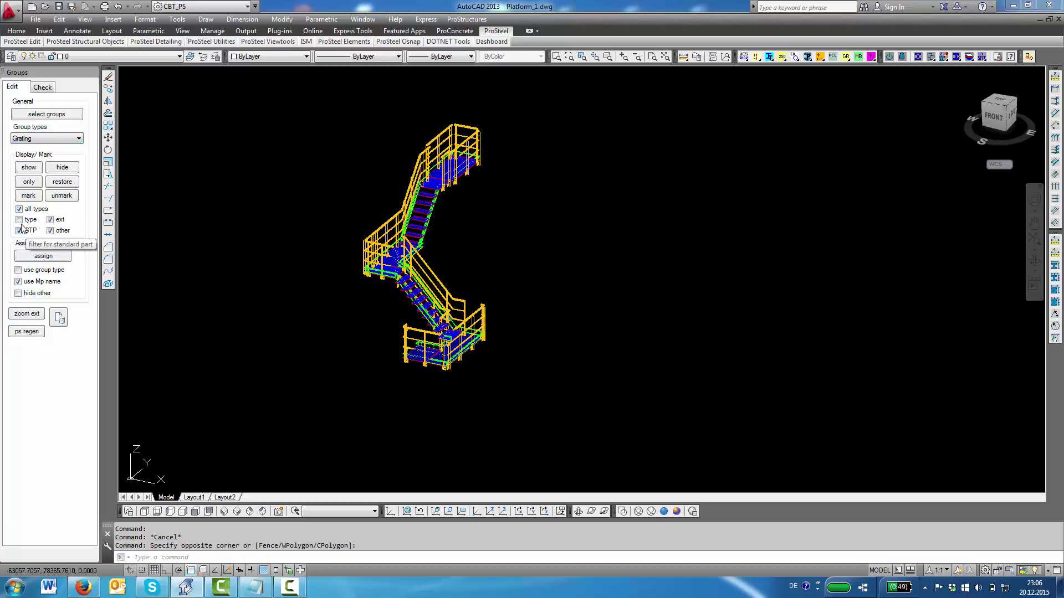
pyautogui.click(19, 208)
pyautogui.click(26, 221)
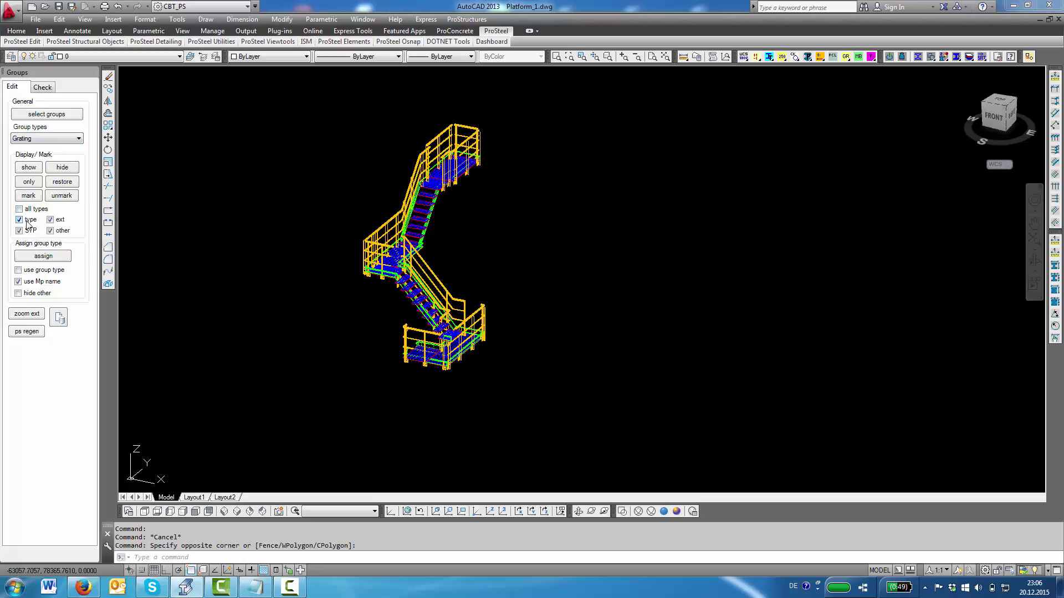
pyautogui.click(19, 270)
pyautogui.click(33, 185)
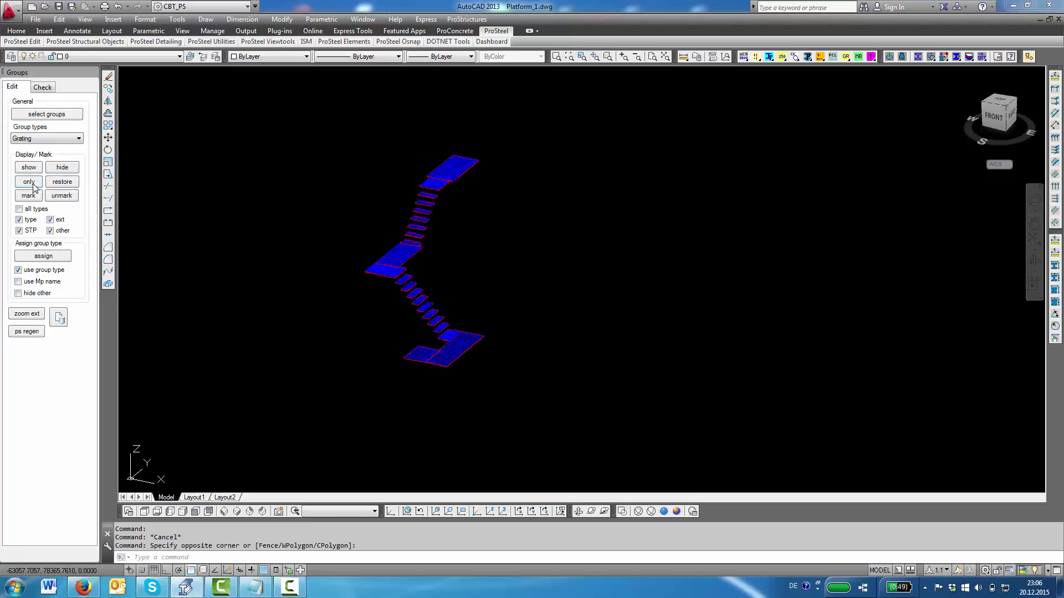
# Assign the Grating group type to all displayed gratings and stair treads.
pyautogui.click(51, 257)
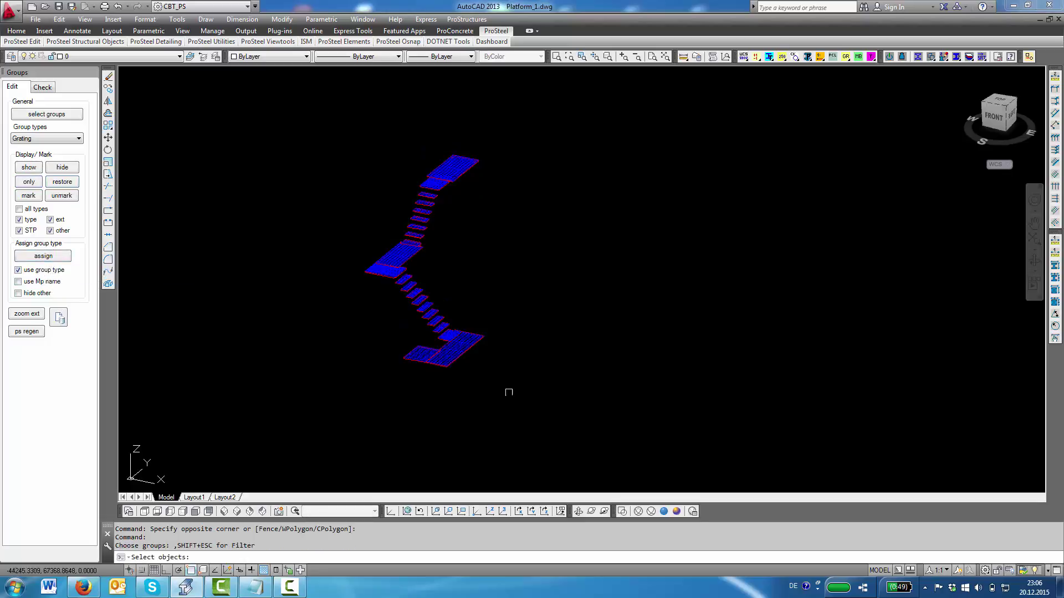
pyautogui.click(587, 427)
pyautogui.click(314, 118)
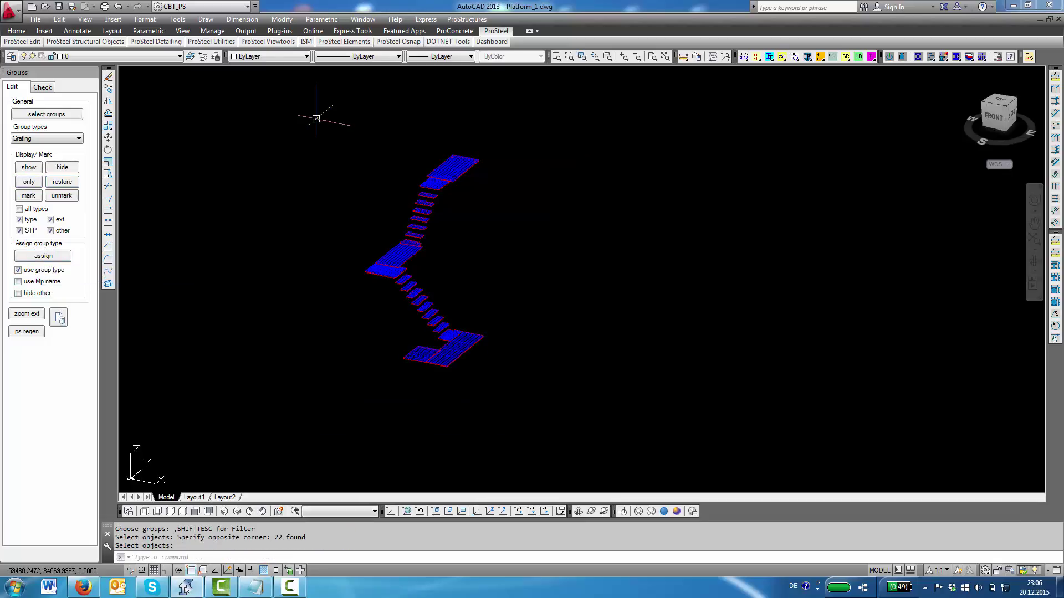
# Check the group data name of the uppermost platform grating in its PS properties.
pyautogui.rightClick(449, 167)
pyautogui.rightClick(415, 119)
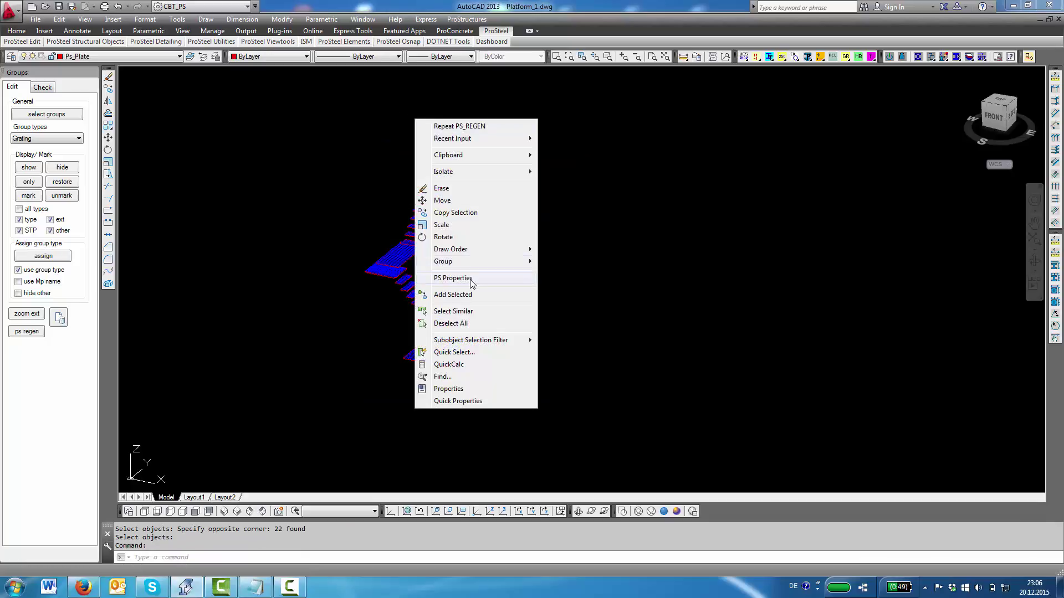
pyautogui.click(471, 281)
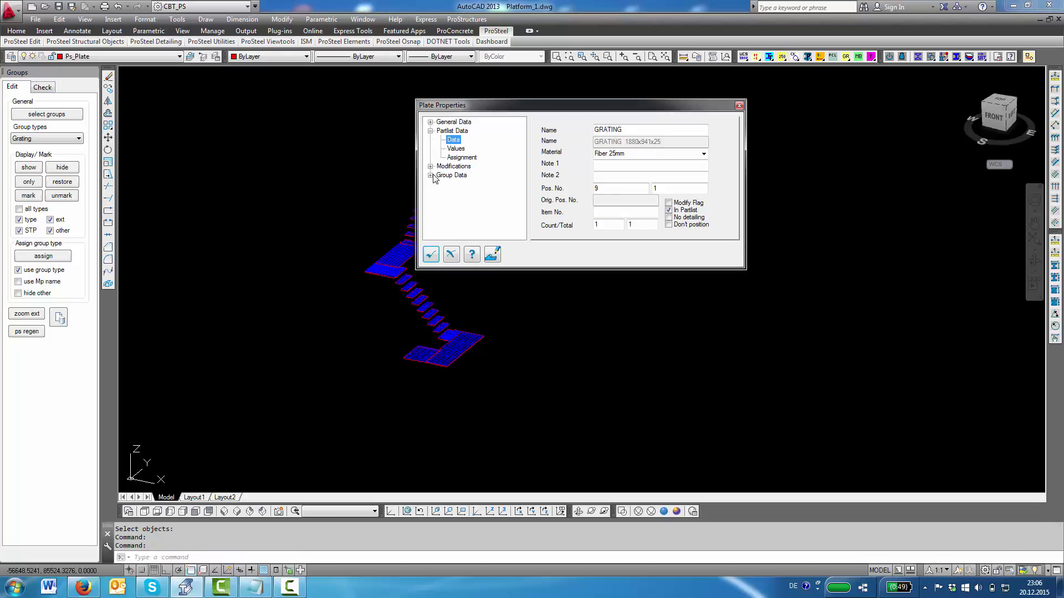
pyautogui.click(431, 175)
pyautogui.click(453, 184)
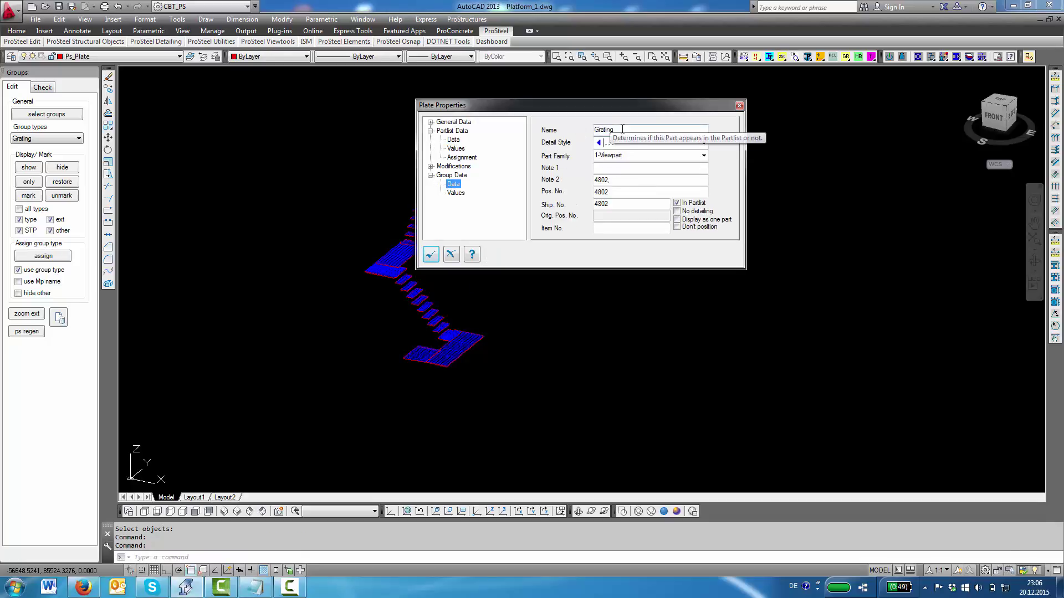
pyautogui.click(431, 254)
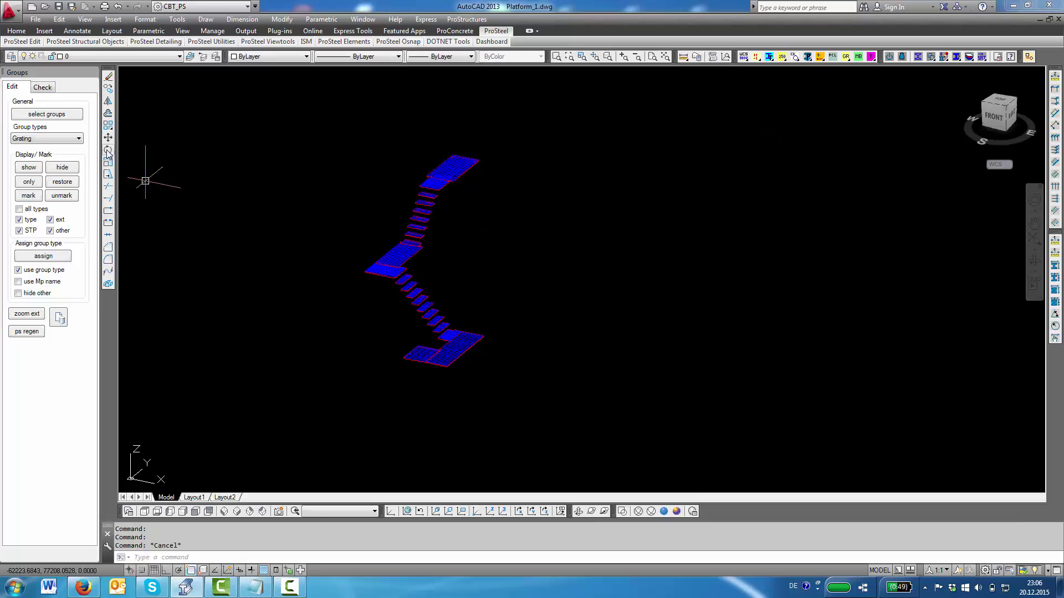
# Display only the KickPlate groups and assign the KickPlate group type to all of them.
pyautogui.click(55, 139)
pyautogui.click(35, 235)
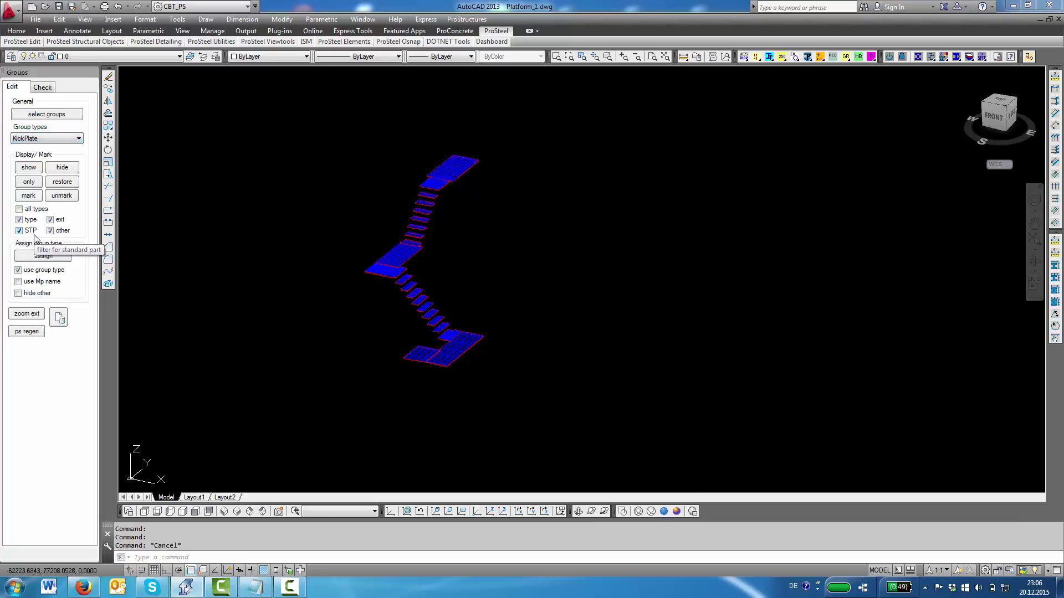
pyautogui.click(28, 181)
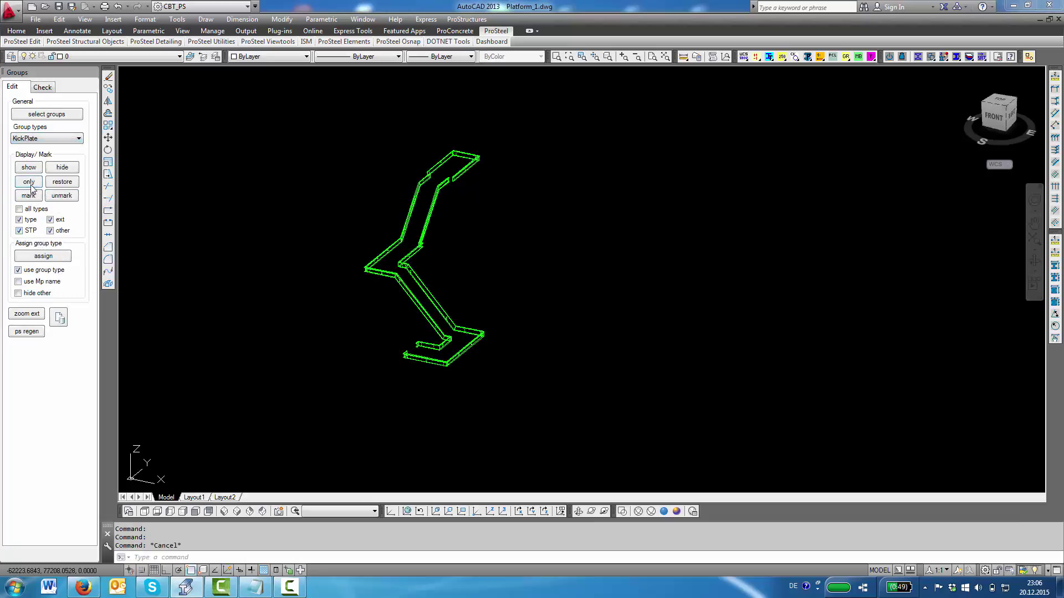
pyautogui.click(44, 256)
pyautogui.click(564, 435)
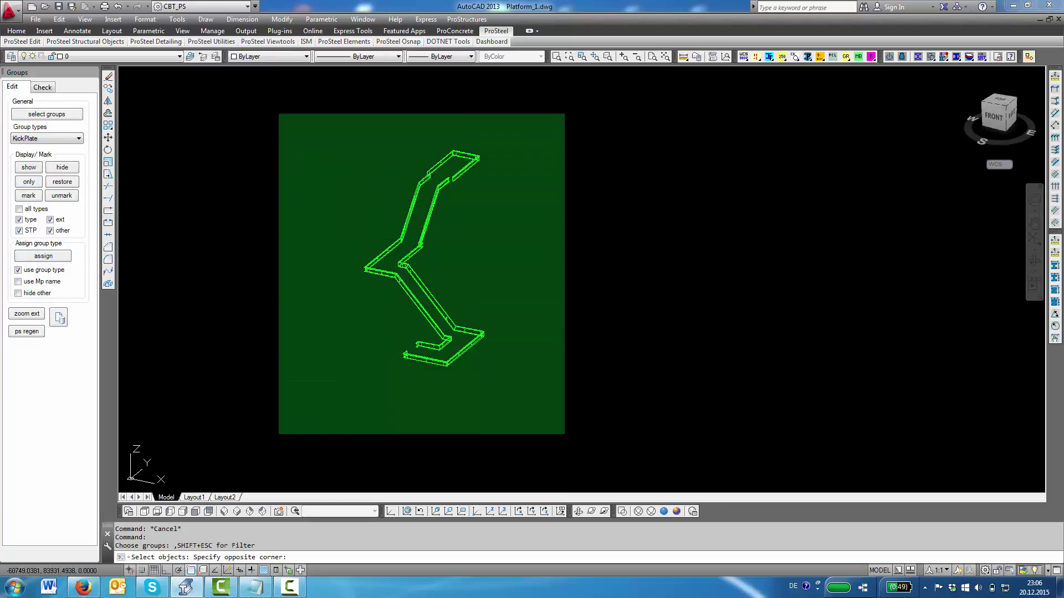
pyautogui.click(271, 98)
# Display only the Pipe groups and assign the Handrail group type to all of them, accepting the warning.
pyautogui.click(78, 139)
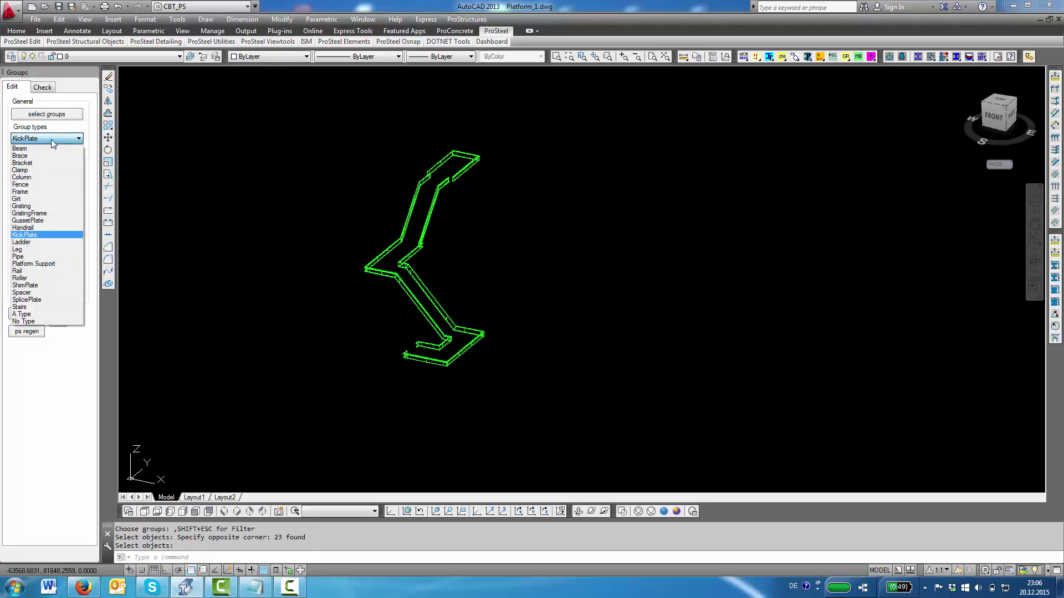
pyautogui.click(25, 257)
pyautogui.click(33, 183)
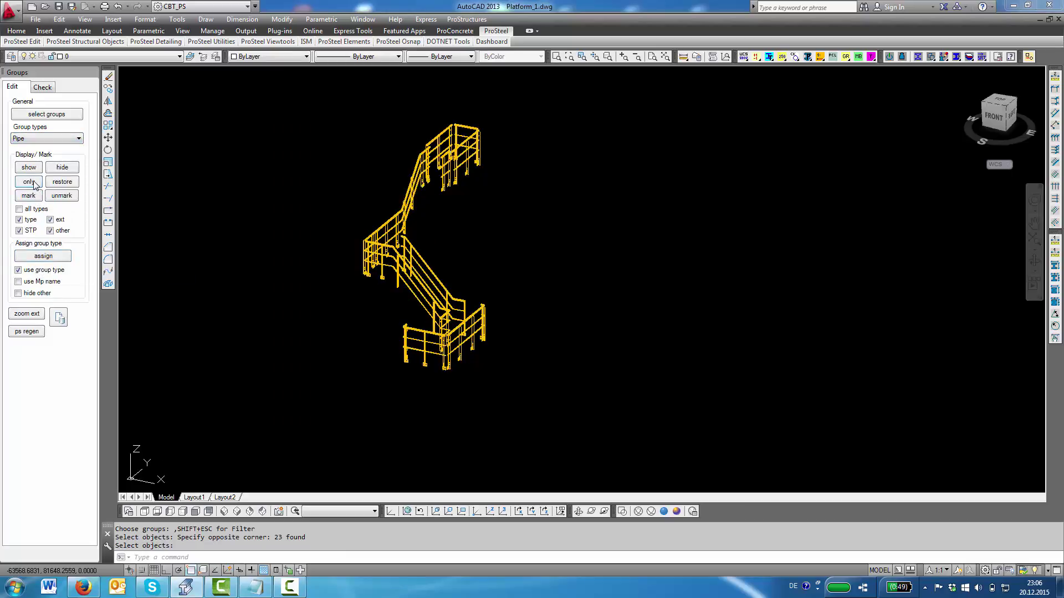
pyautogui.click(43, 143)
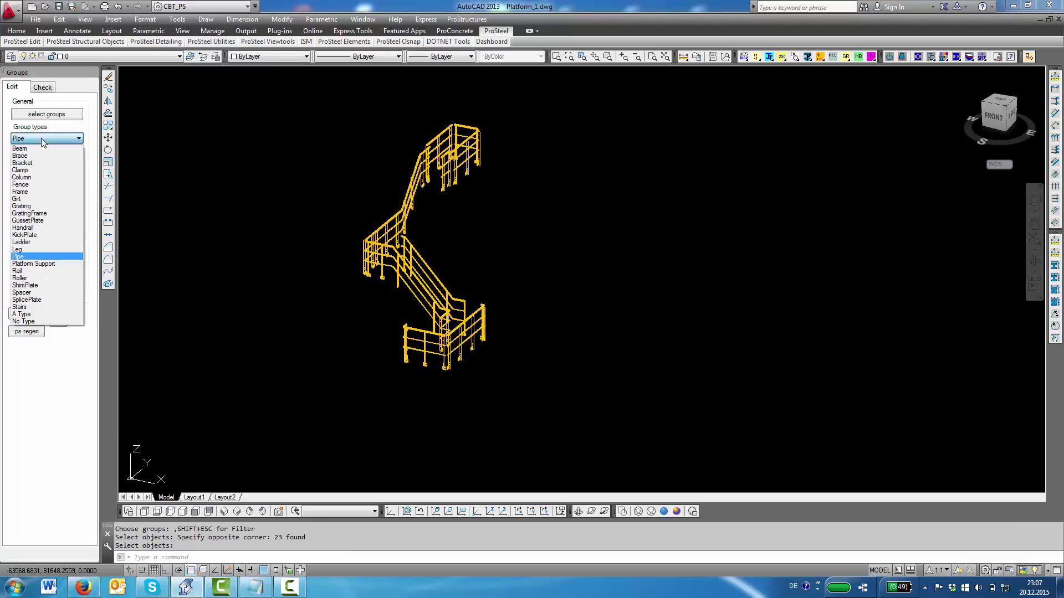
pyautogui.click(23, 228)
pyautogui.click(44, 256)
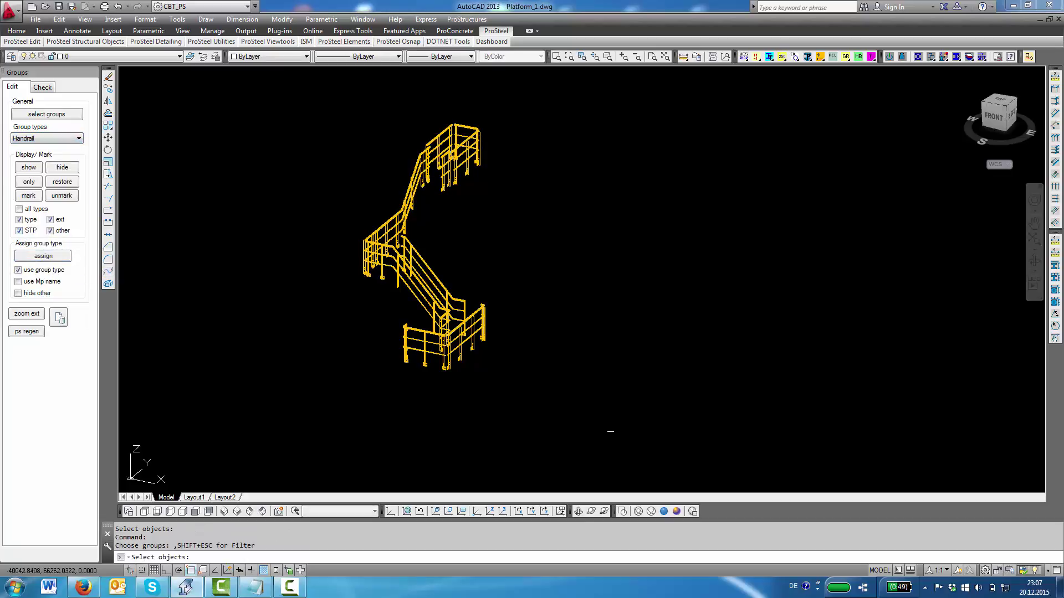
pyautogui.click(612, 435)
pyautogui.click(278, 99)
pyautogui.press('Return')
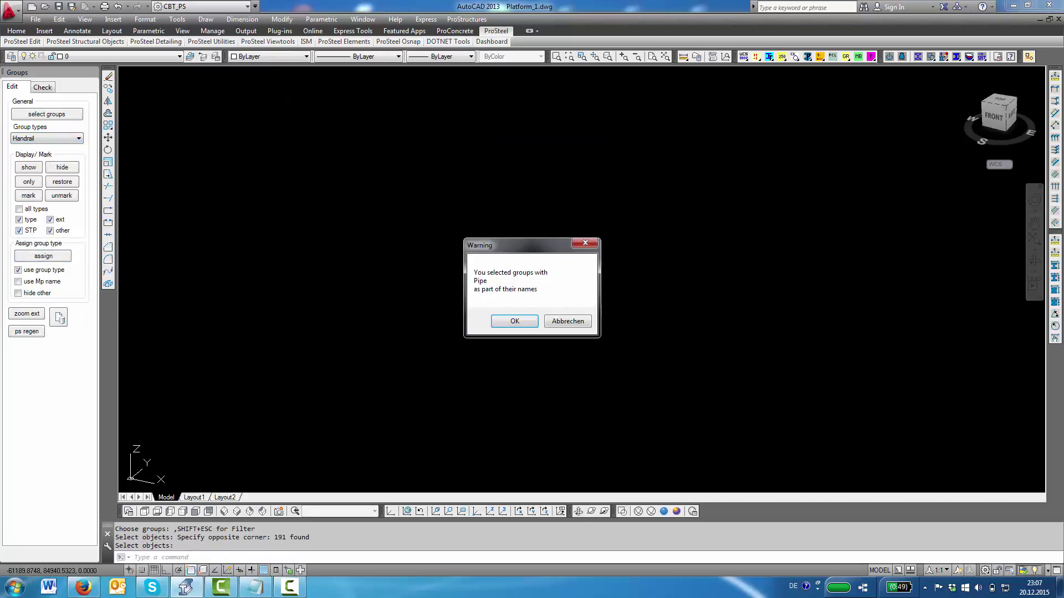
pyautogui.click(520, 325)
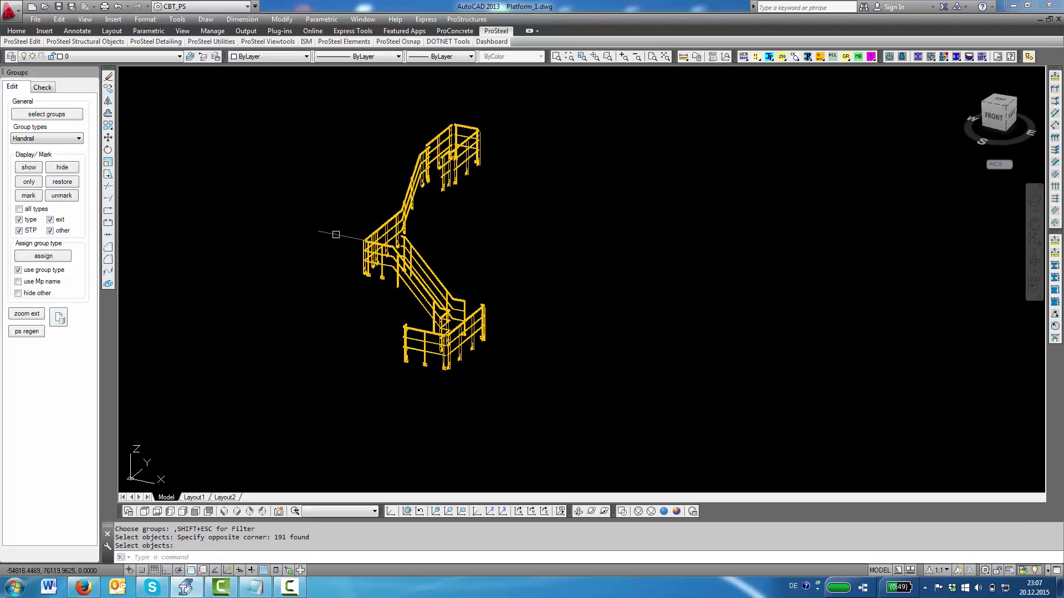
# Display only the No Type groups and inspect the lower platform for leftover railings.
pyautogui.click(64, 140)
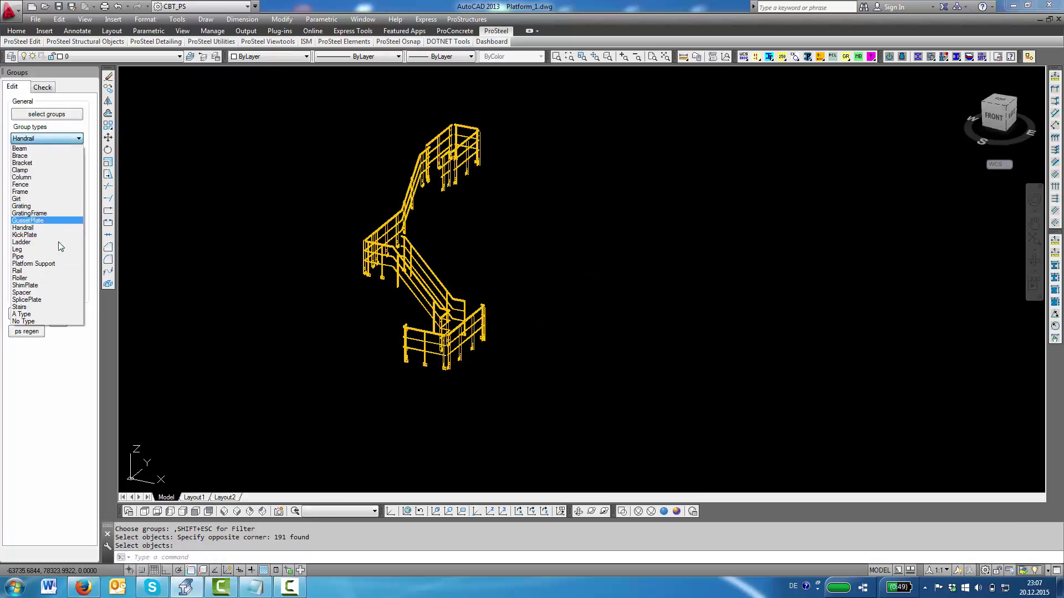
pyautogui.click(23, 321)
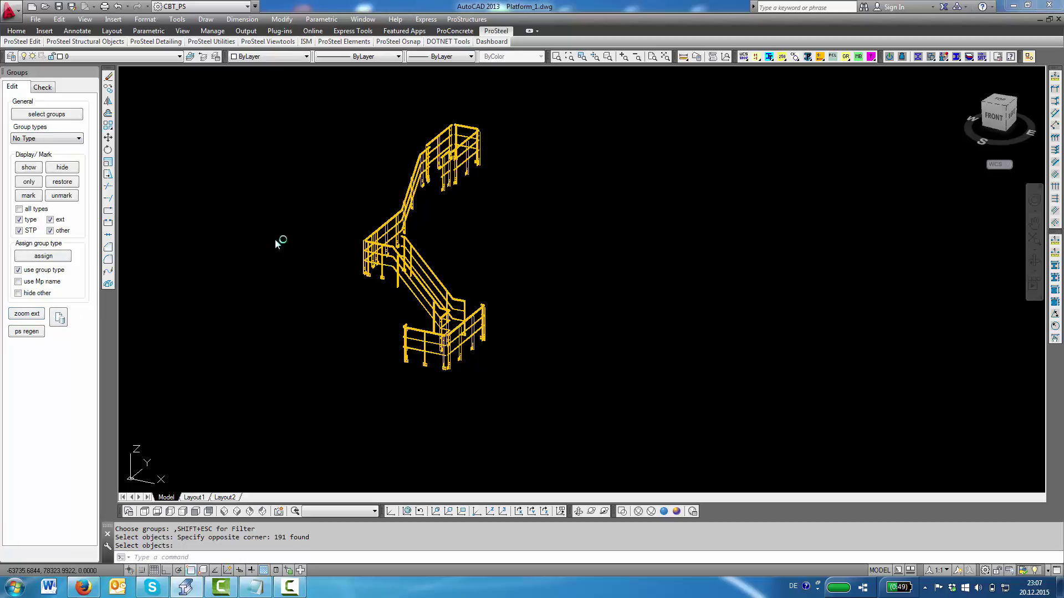
pyautogui.click(31, 182)
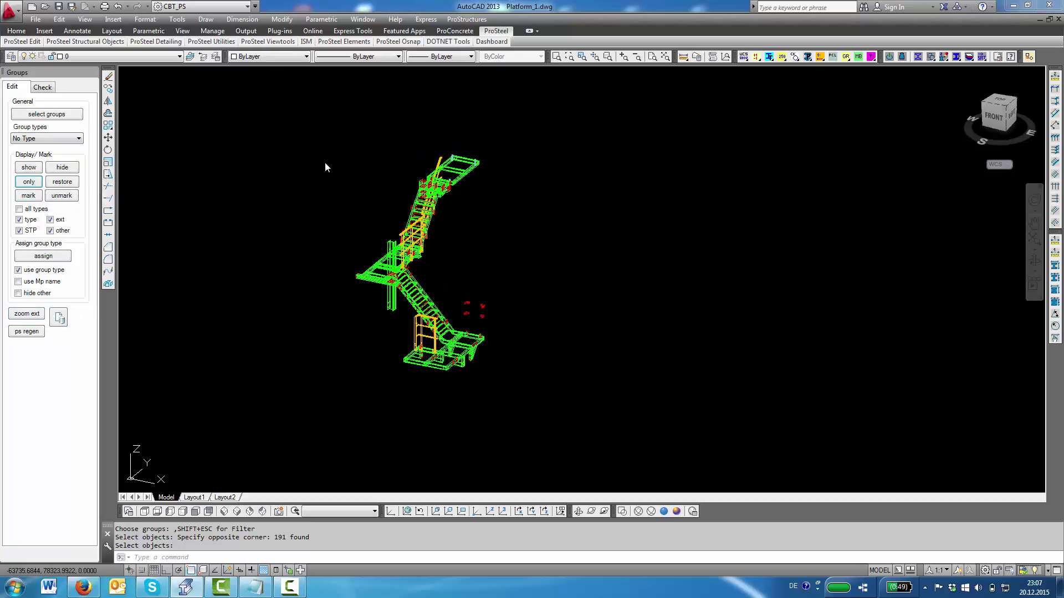
pyautogui.click(311, 165)
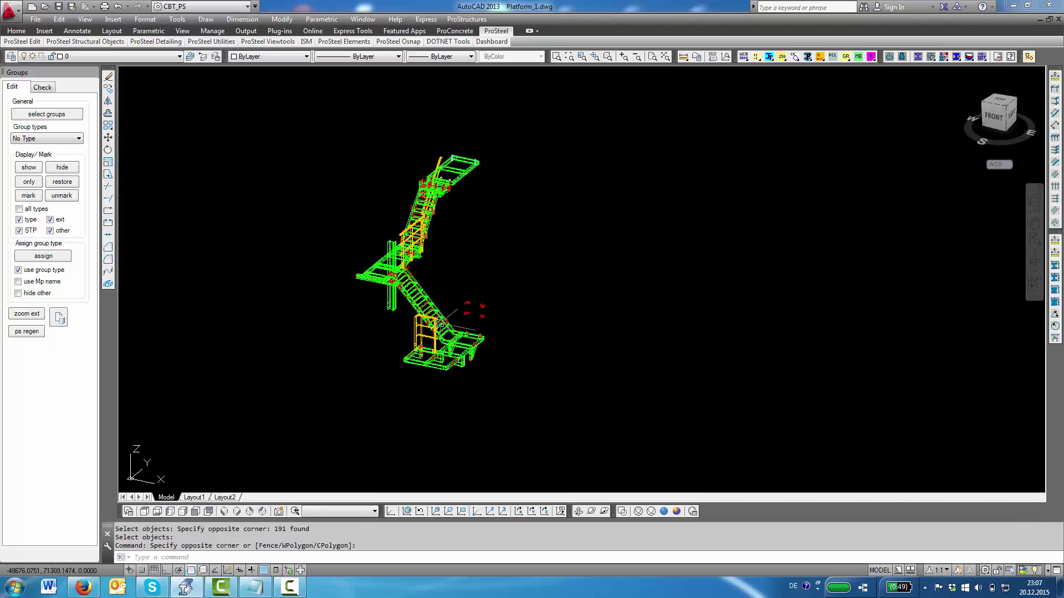
pyautogui.scroll(4, 433, 335)
pyautogui.scroll(2, 433, 335)
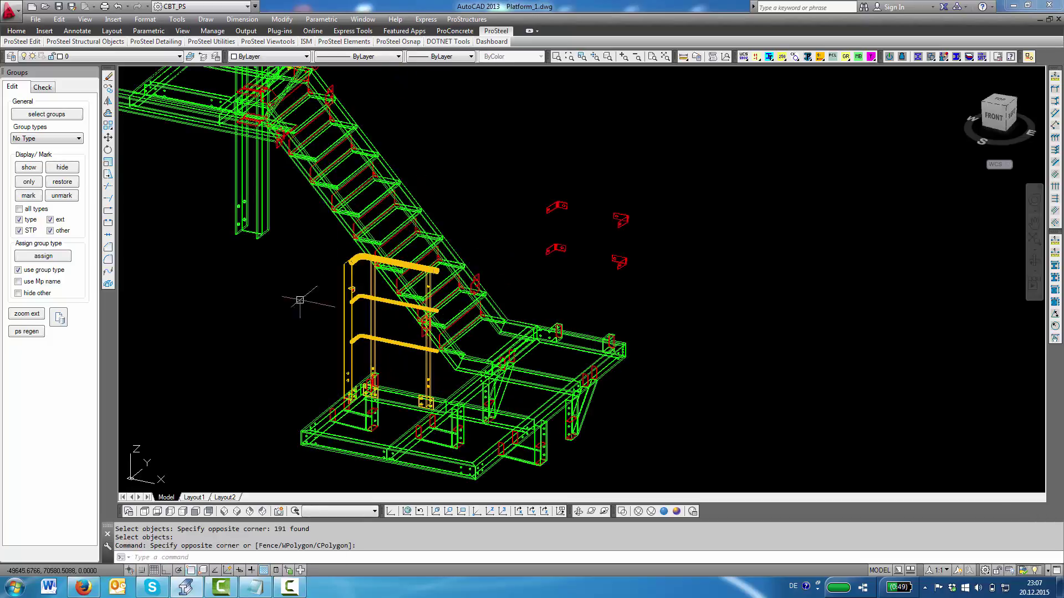
# Assign the Handrail group type to the three leftover yellow railing groups, and hide the handrail groups.
pyautogui.click(72, 139)
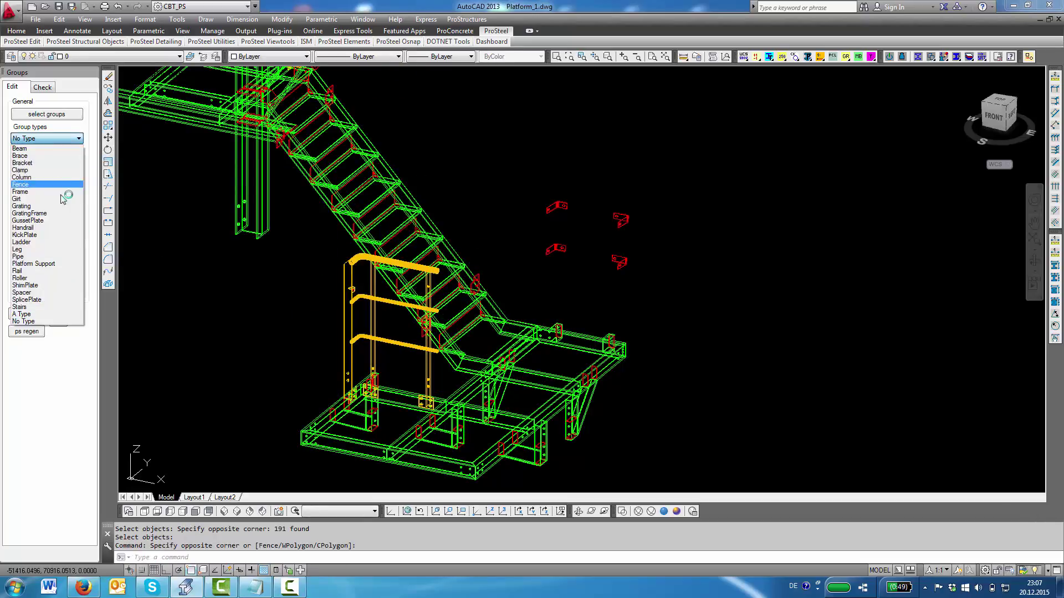
pyautogui.click(57, 227)
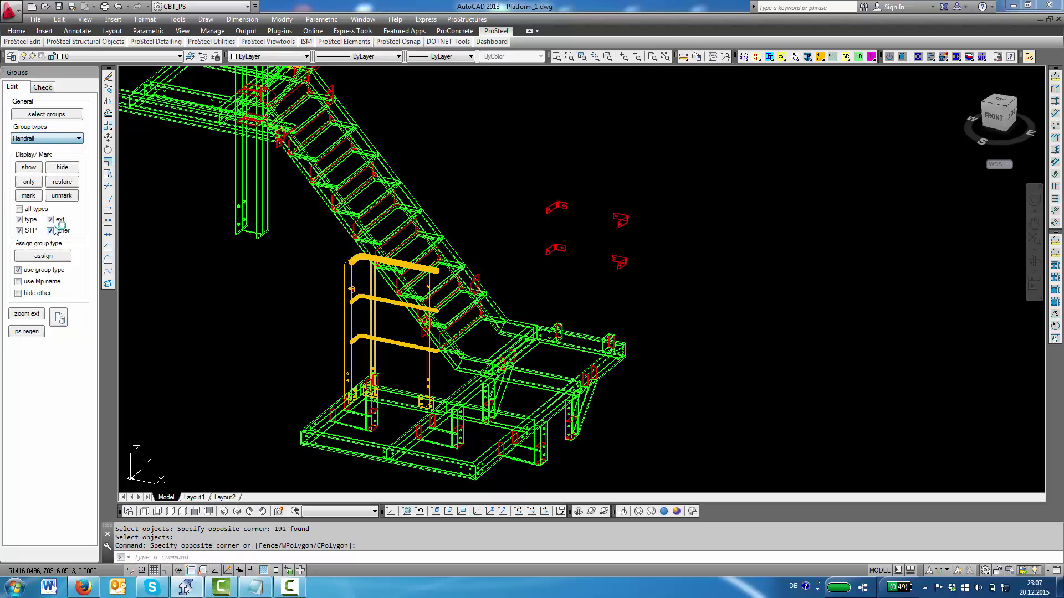
pyautogui.click(43, 256)
pyautogui.click(405, 349)
pyautogui.scroll(-5, 410, 161)
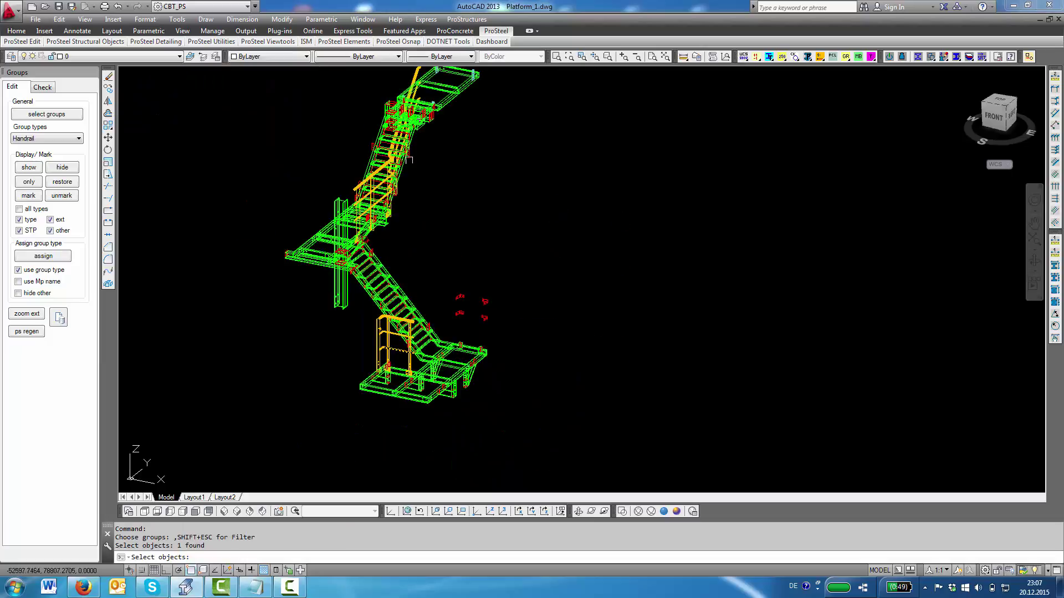
pyautogui.scroll(8, 410, 161)
pyautogui.click(396, 131)
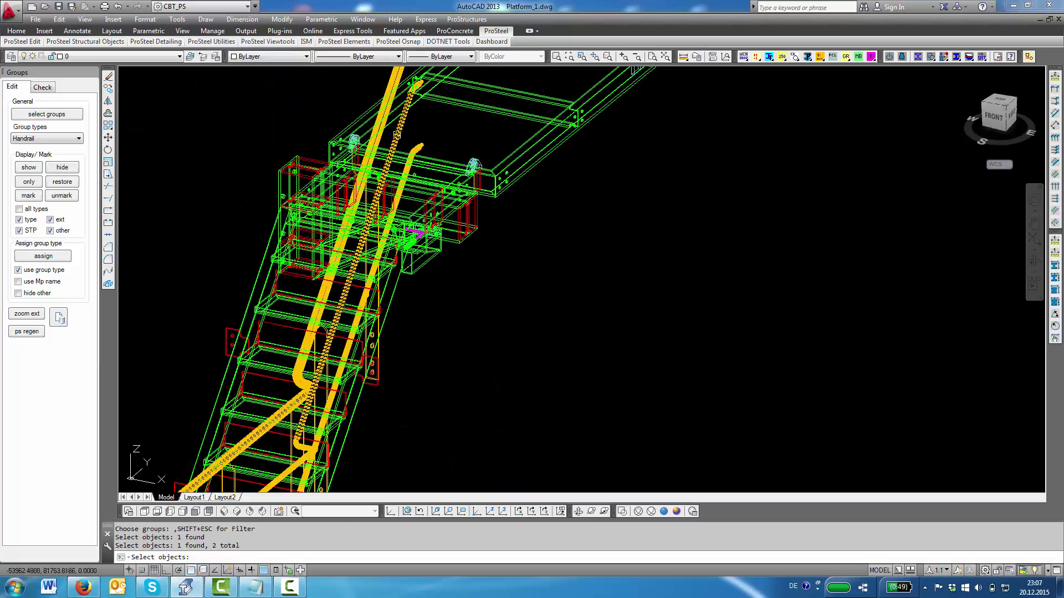
pyautogui.click(252, 435)
pyautogui.press('Return')
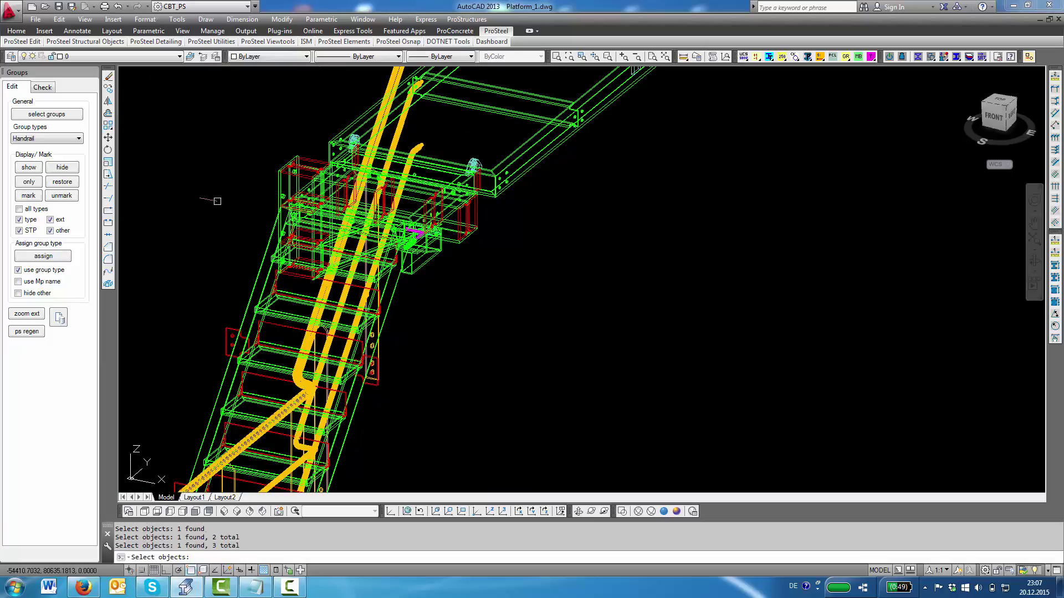
pyautogui.click(69, 171)
pyautogui.click(582, 239)
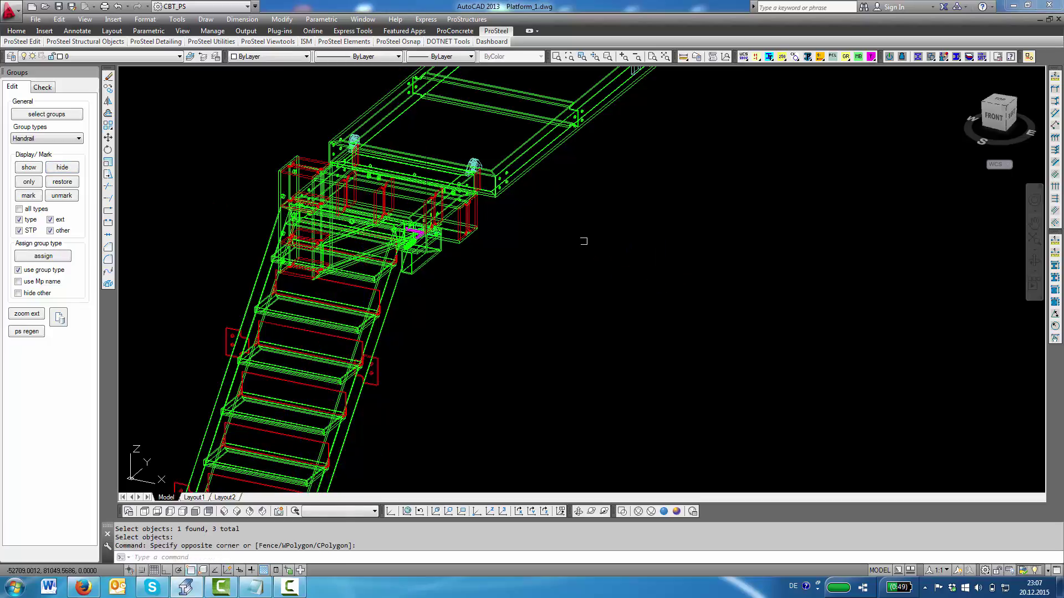
# Assign the GratingFrame group type to the frame groups of the upper, middle and lower platforms.
pyautogui.scroll(-5, 583, 240)
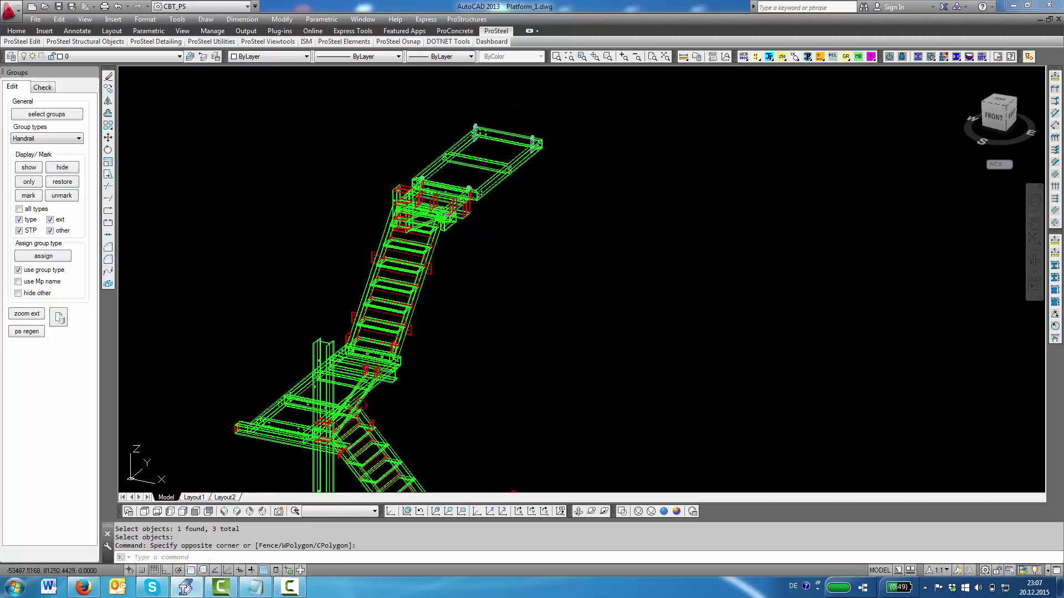
pyautogui.click(71, 138)
pyautogui.click(64, 213)
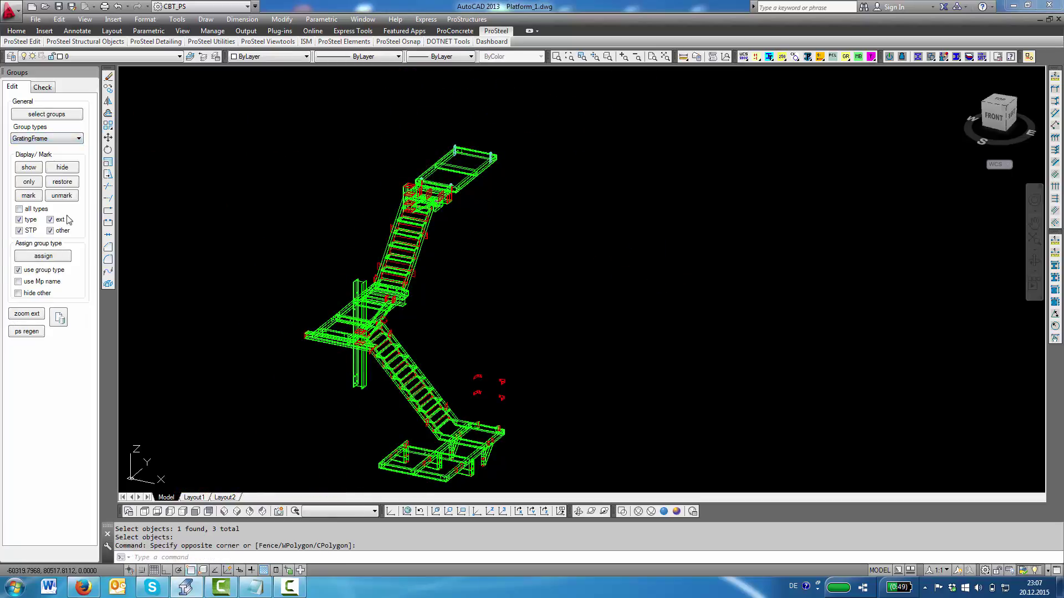
pyautogui.click(44, 256)
pyautogui.scroll(4, 411, 176)
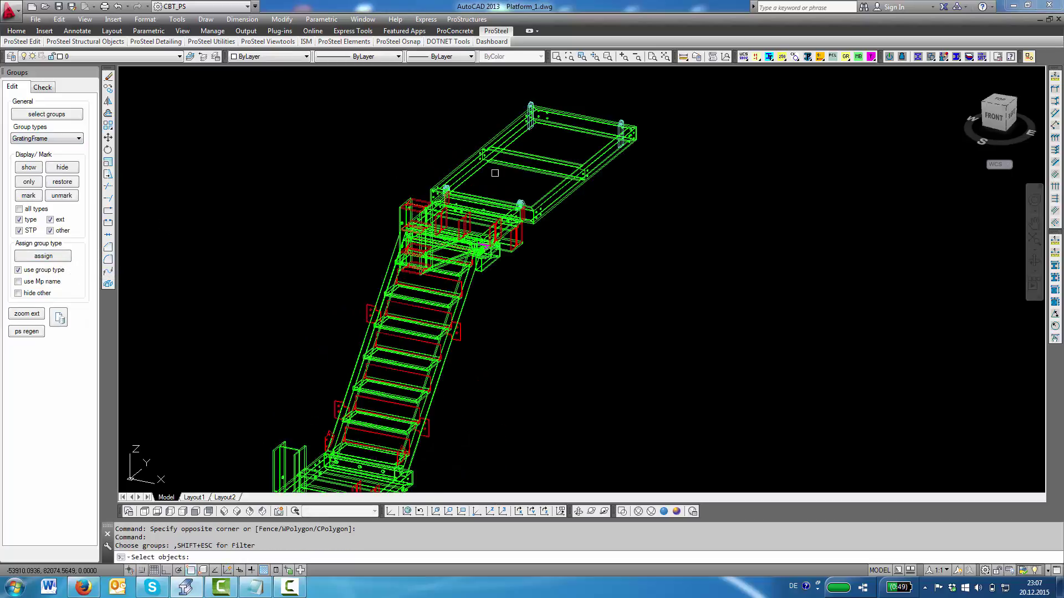
pyautogui.click(495, 174)
pyautogui.click(463, 137)
pyautogui.scroll(-5, 443, 144)
pyautogui.scroll(8, 388, 243)
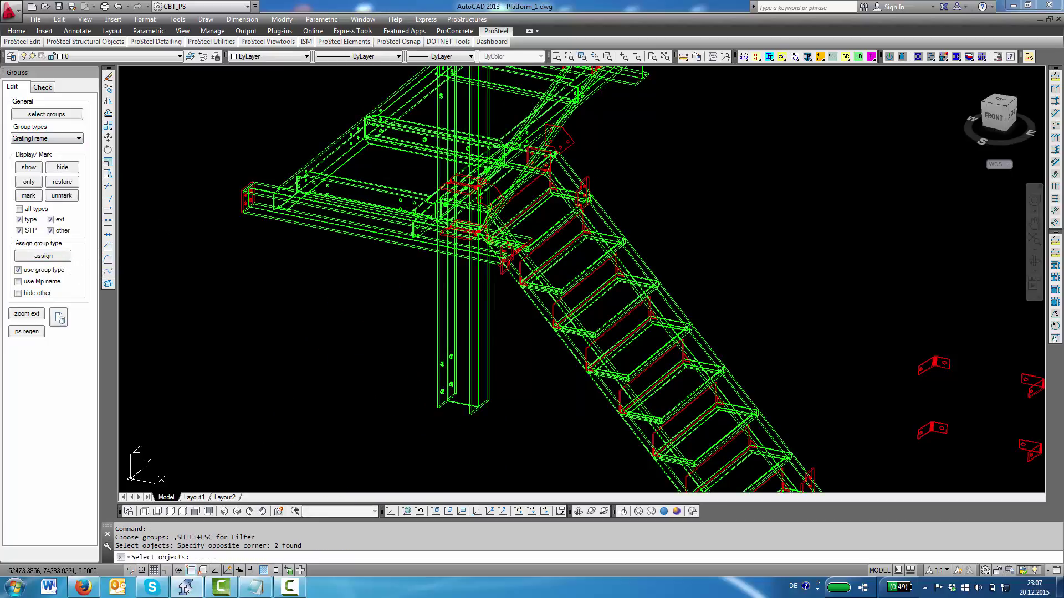
pyautogui.click(397, 159)
pyautogui.click(368, 127)
pyautogui.scroll(-5, 322, 133)
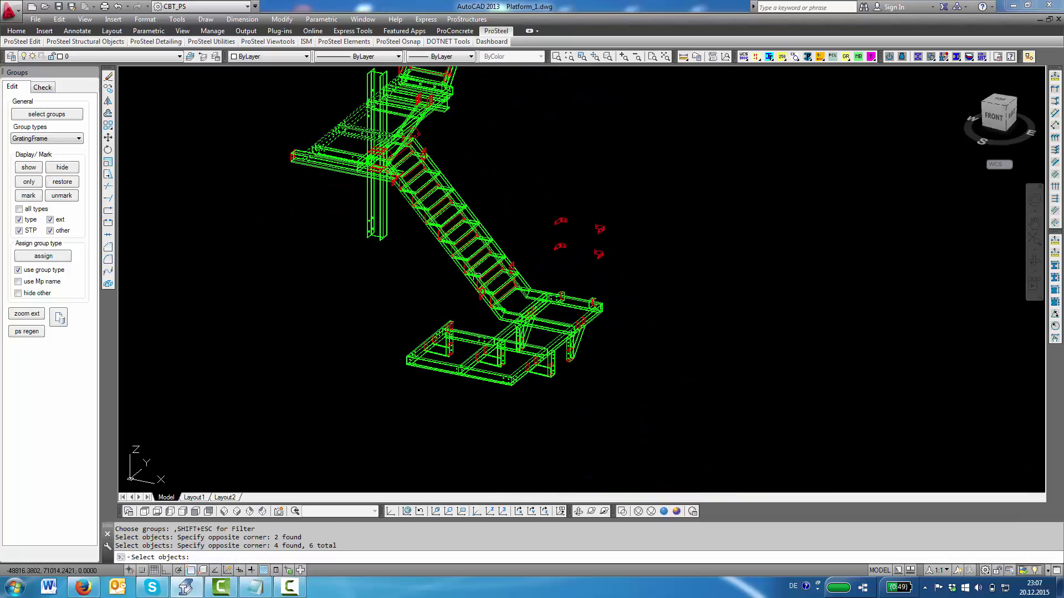
pyautogui.click(474, 335)
pyautogui.press('Return')
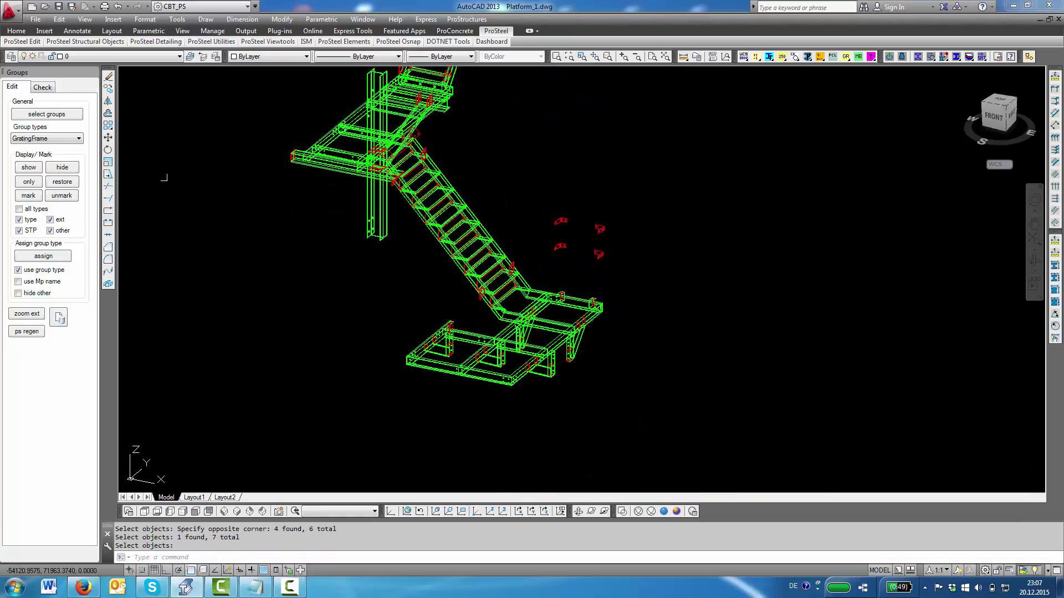
# Hide the GratingFrame groups to check the remaining parts, and restore the display of the whole platform model.
pyautogui.click(70, 185)
pyautogui.click(436, 339)
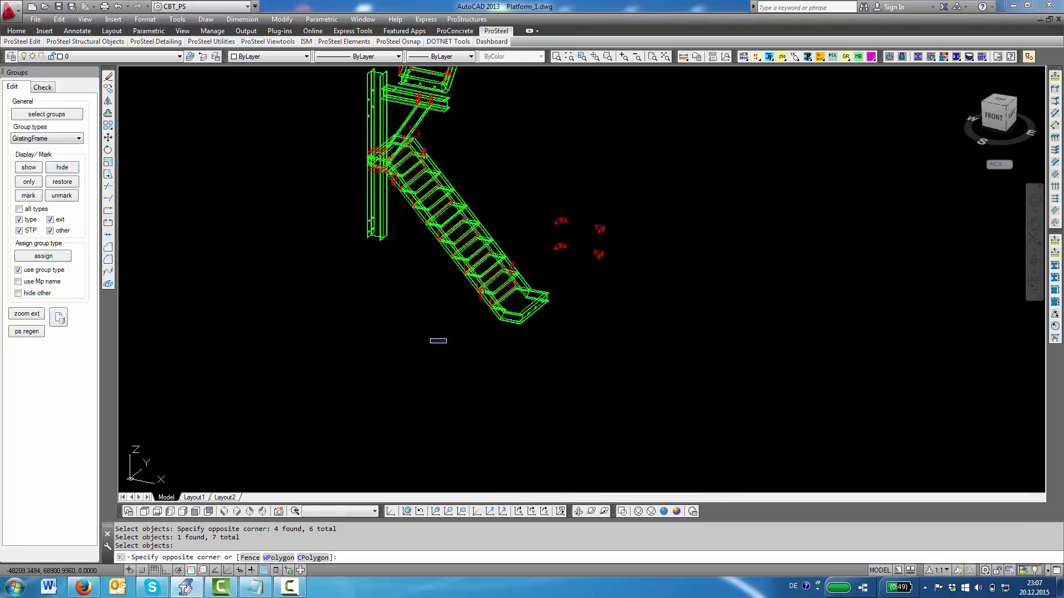
pyautogui.scroll(-4, 424, 332)
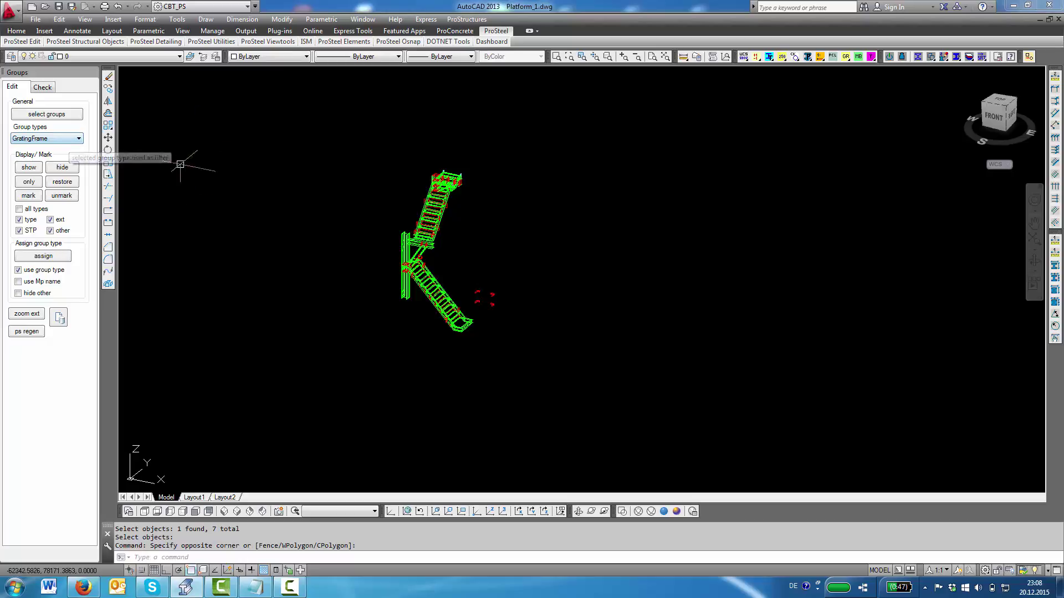
pyautogui.click(66, 184)
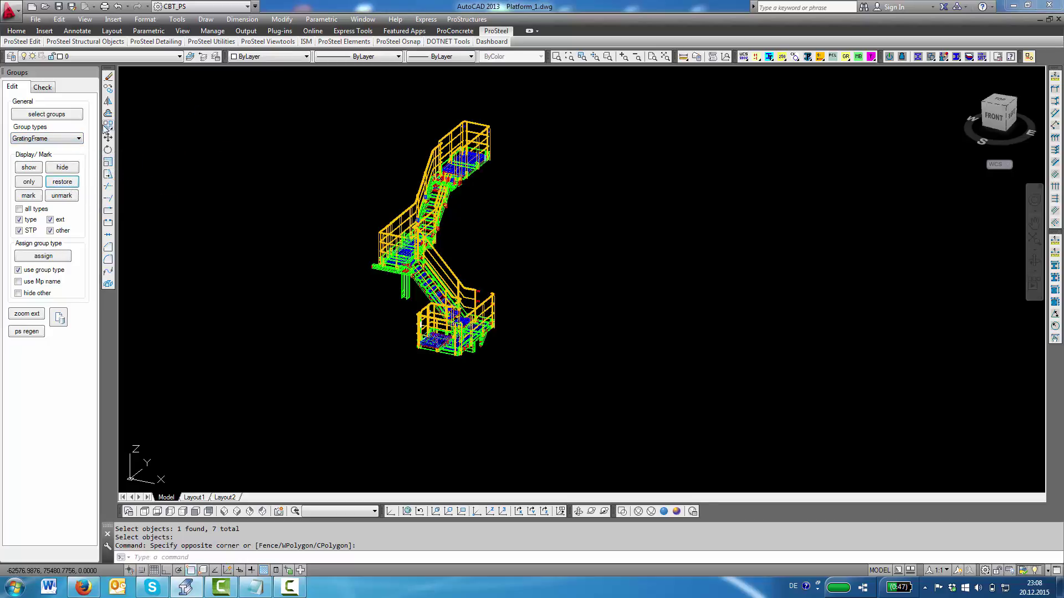
pyautogui.doubleClick(456, 101)
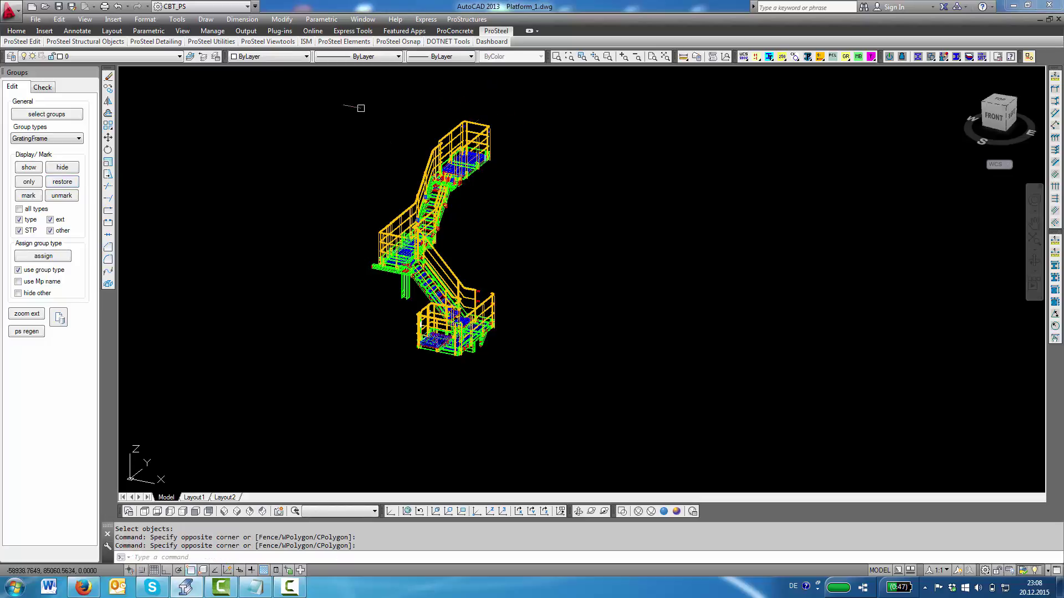
# Hide all groups of the Handrail type in the platform model.
pyautogui.click(51, 140)
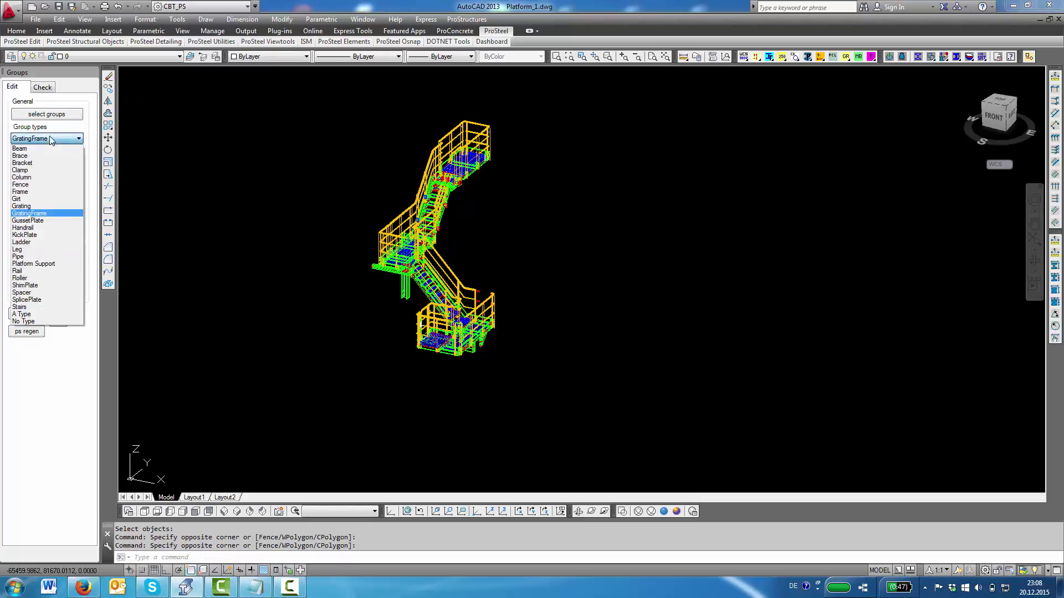
pyautogui.click(34, 229)
pyautogui.click(63, 168)
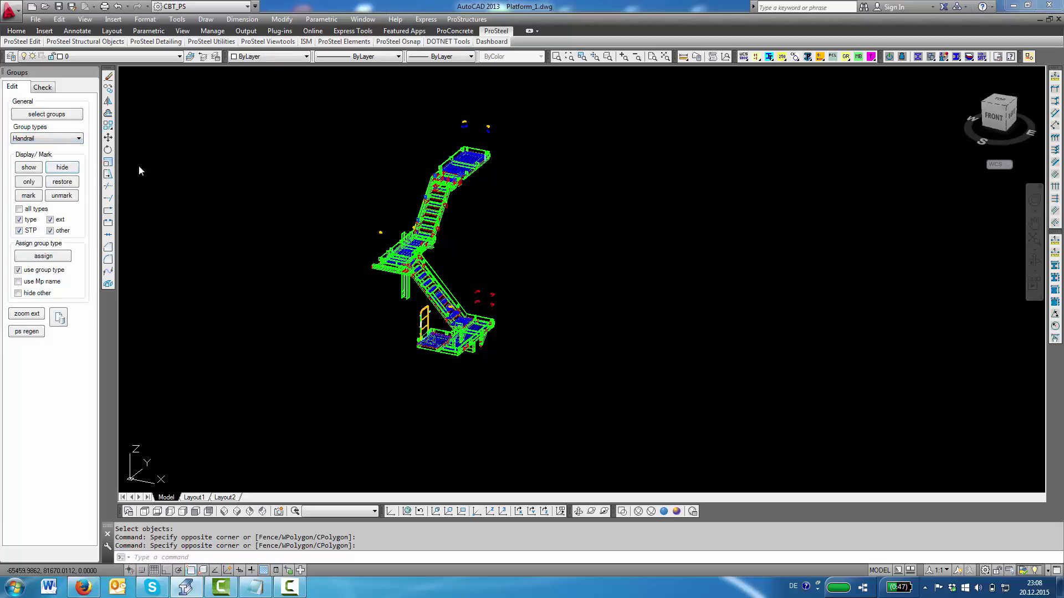
pyautogui.scroll(2, 468, 191)
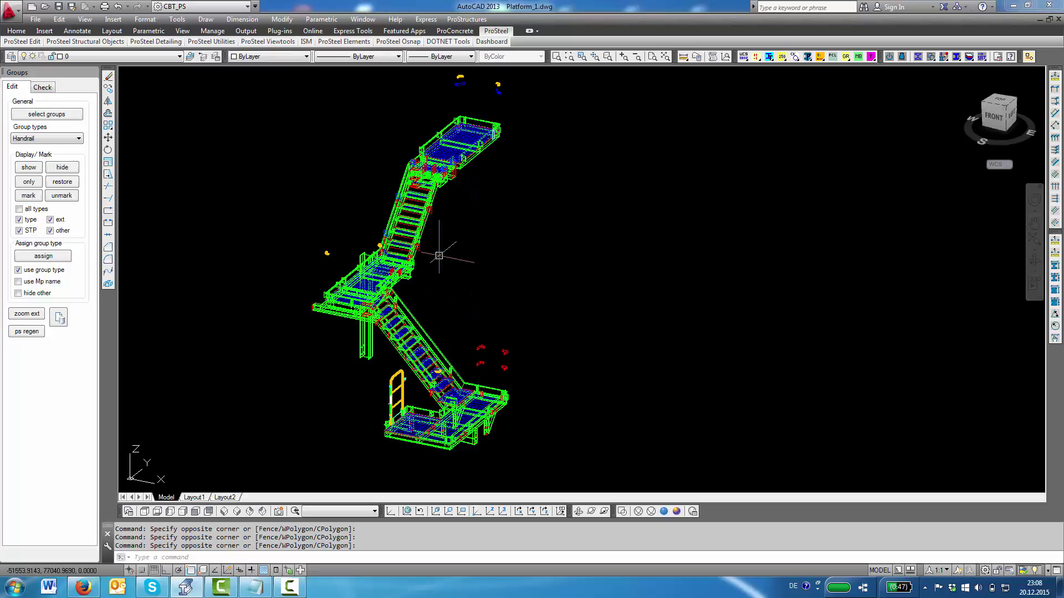
pyautogui.scroll(2, 439, 256)
# Hide all groups of the Grating type and inspect the parts left on the platforms and stairs.
pyautogui.click(47, 140)
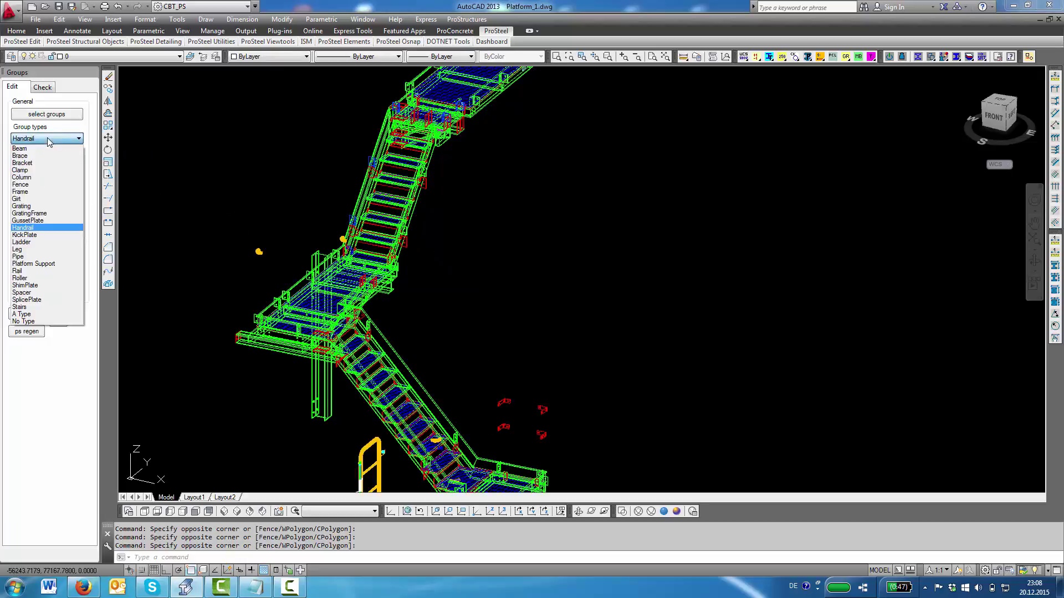
pyautogui.click(35, 207)
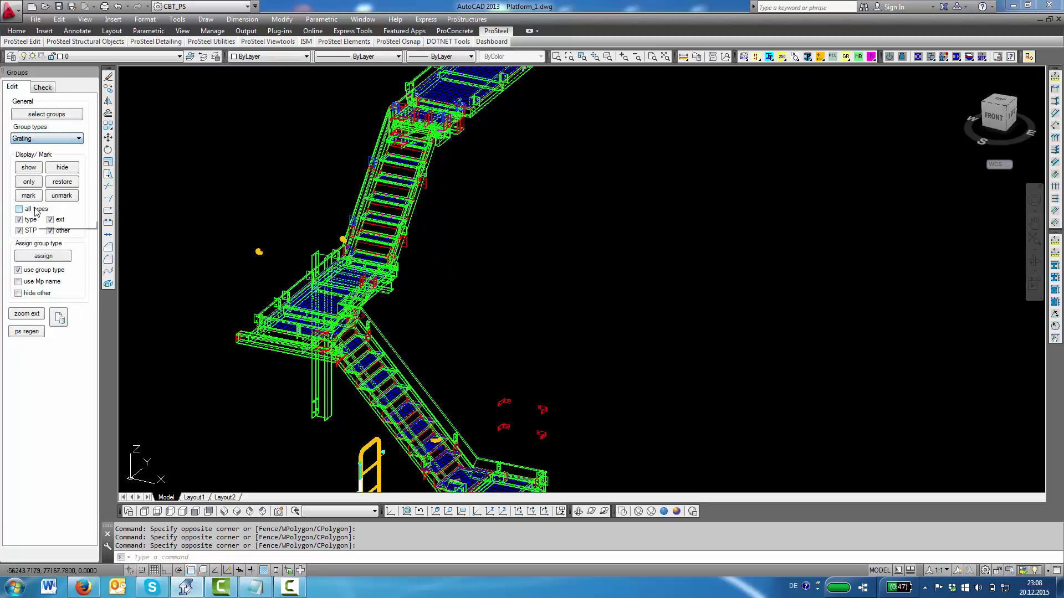
pyautogui.click(62, 167)
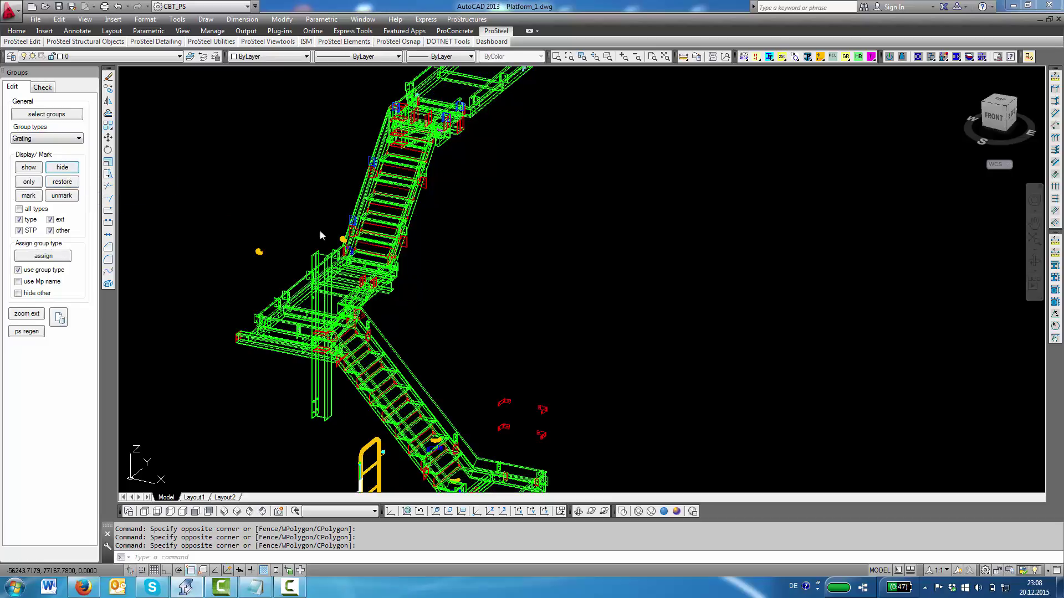
pyautogui.scroll(-3, 410, 291)
pyautogui.scroll(3, 455, 406)
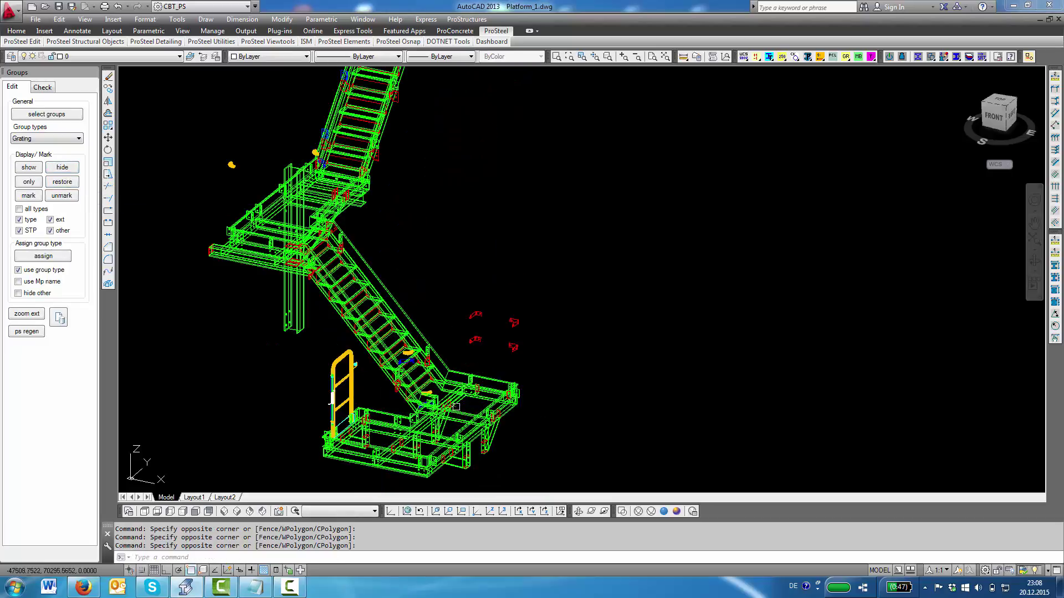
pyautogui.scroll(-4, 352, 316)
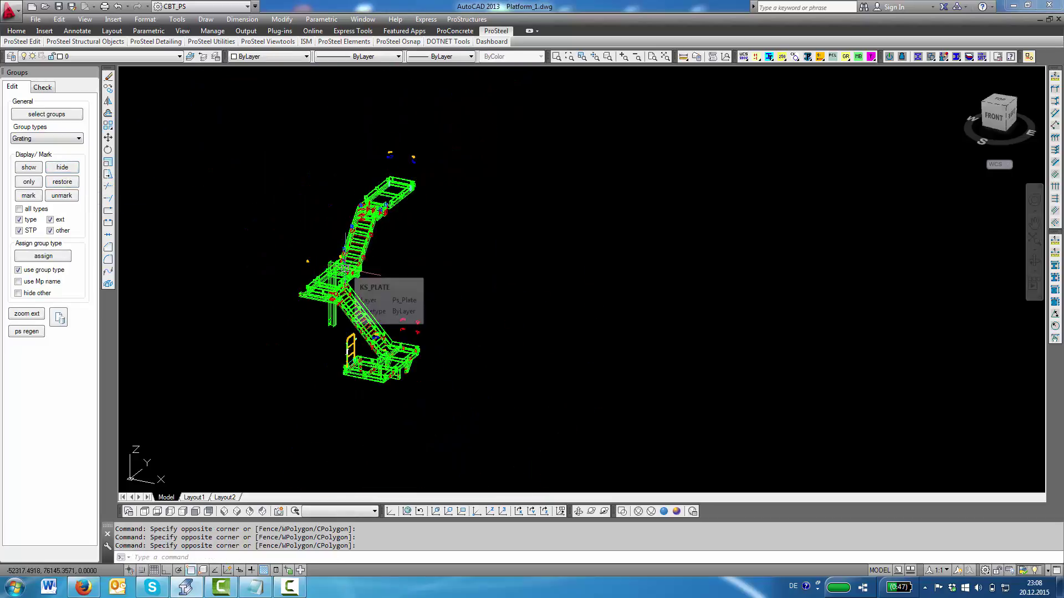